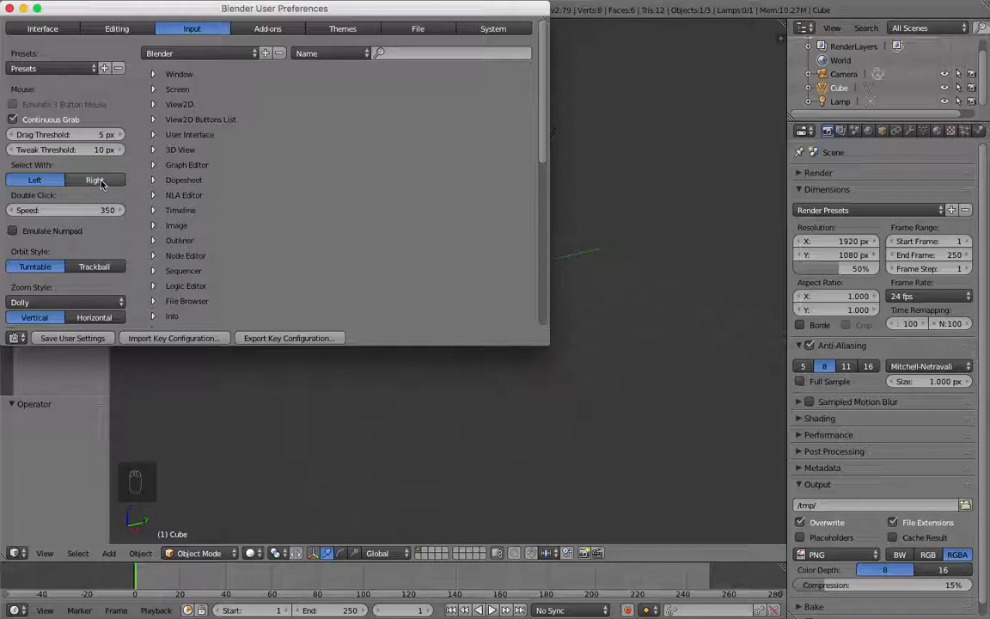
Step: Set object selection to the left mouse button, save the user settings and close the preferences
left_click(92, 179)
left_click(36, 179)
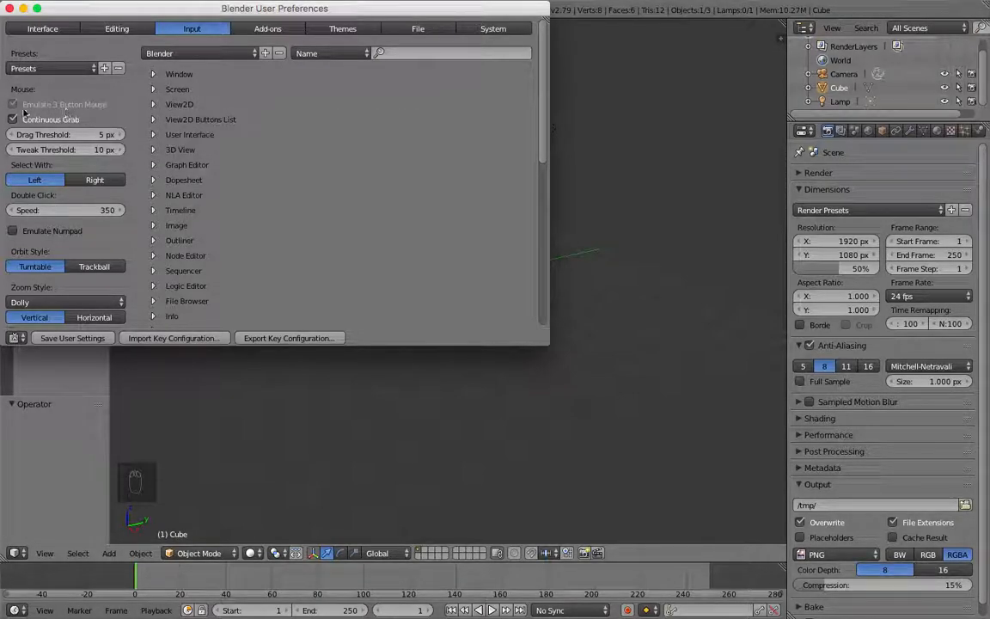
left_click(73, 338)
left_click(9, 7)
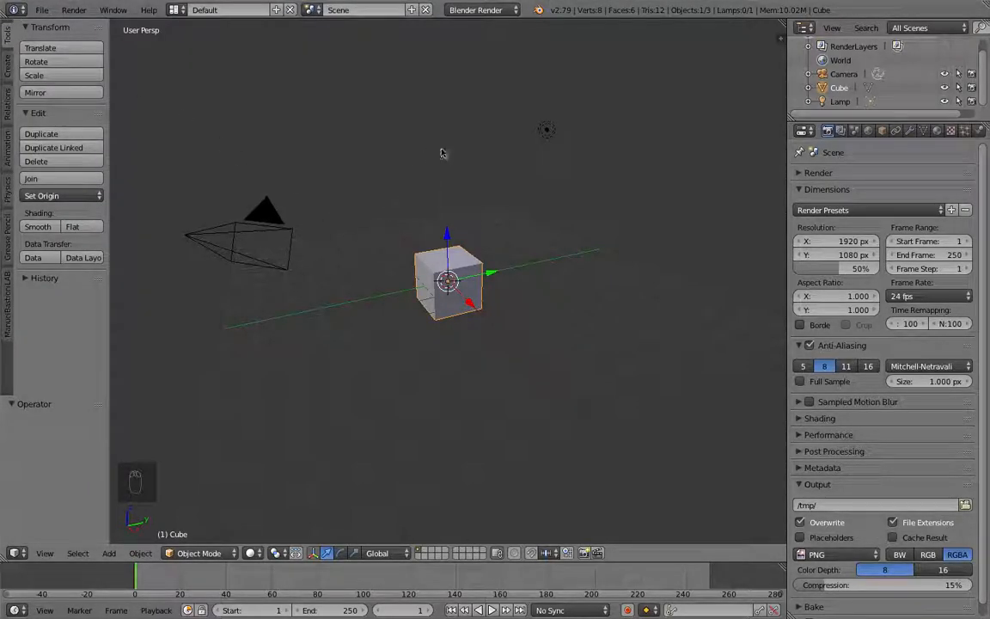
Step: Box-select all default objects in the scene and delete them
key("b")
left_click_drag(618, 100, 190, 366)
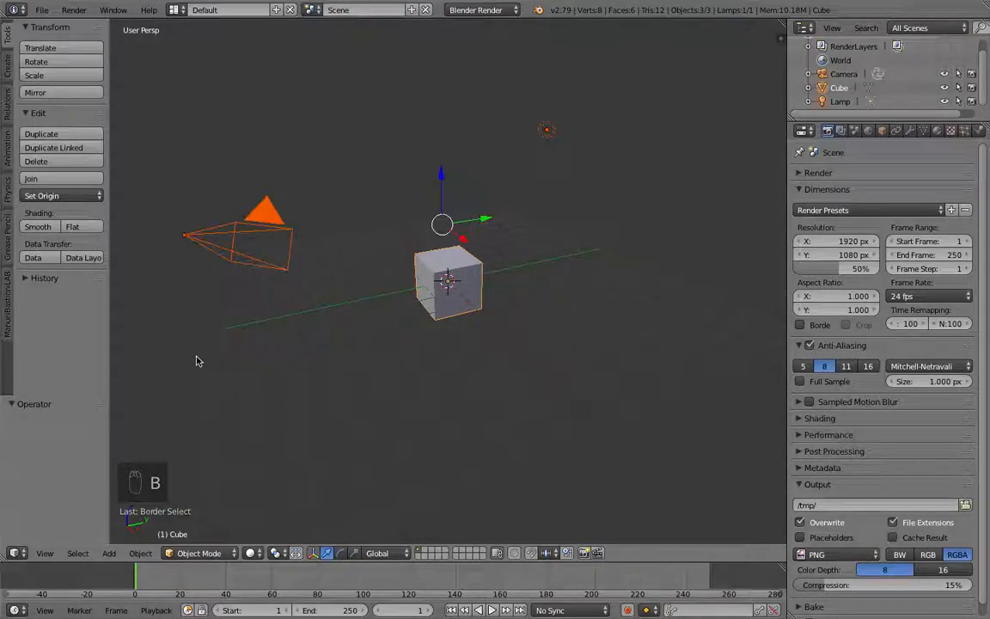
key("x")
left_click(484, 168)
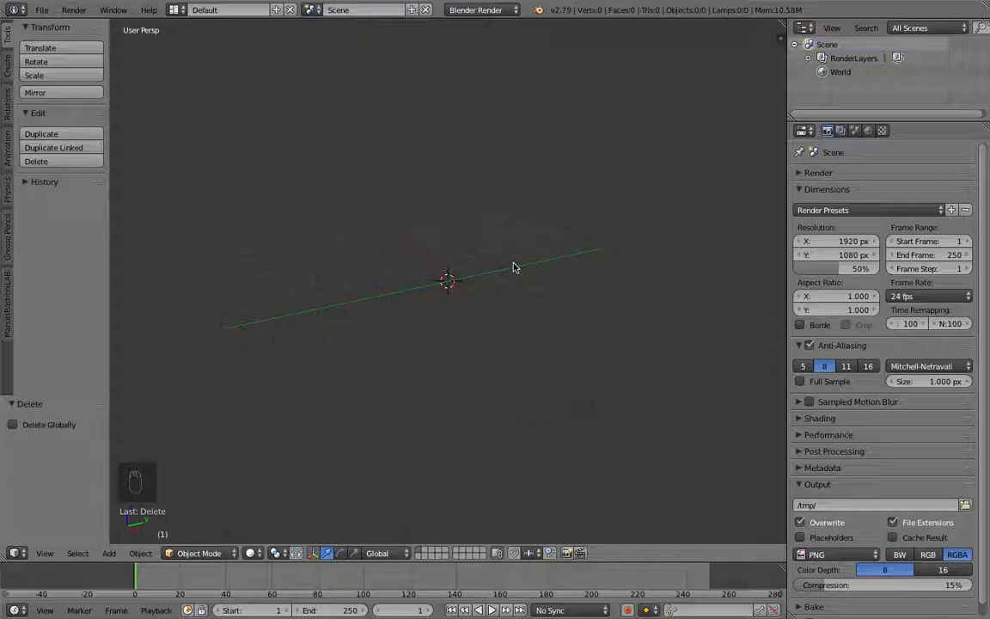
Step: Add a torus mesh at the scene origin
key("shift+a")
mouse_move(492, 269)
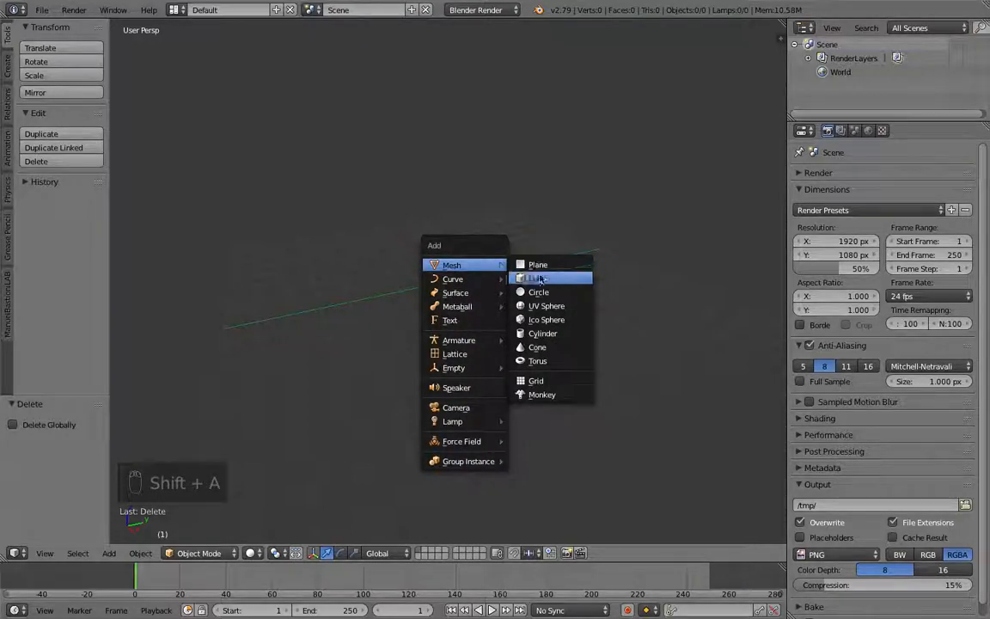
left_click(548, 362)
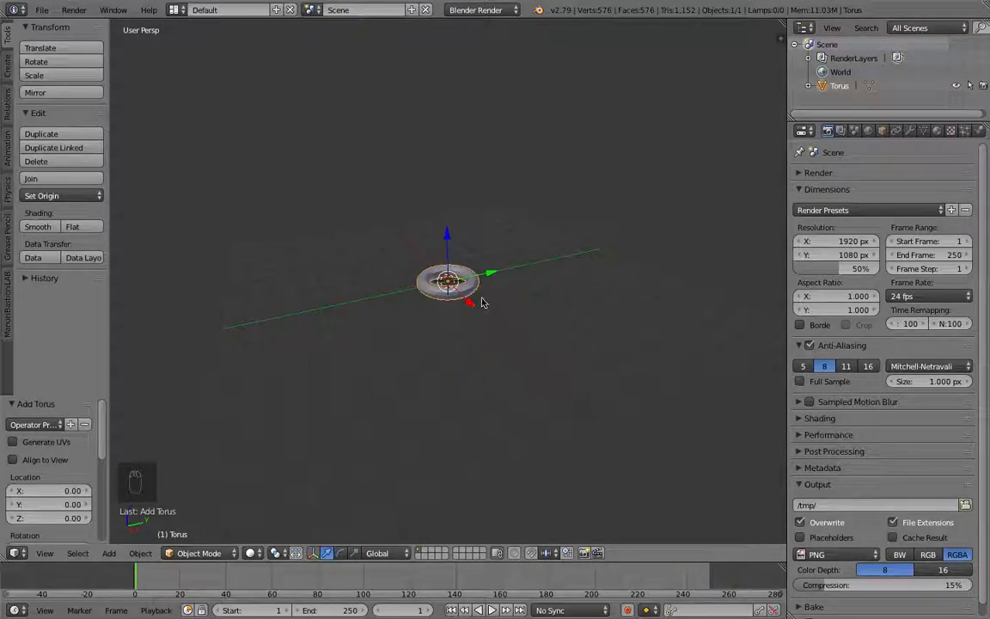
scroll(483, 302, "up", 4)
middle_click_drag(483, 303, 522, 286)
scroll(572, 312, "up", 1)
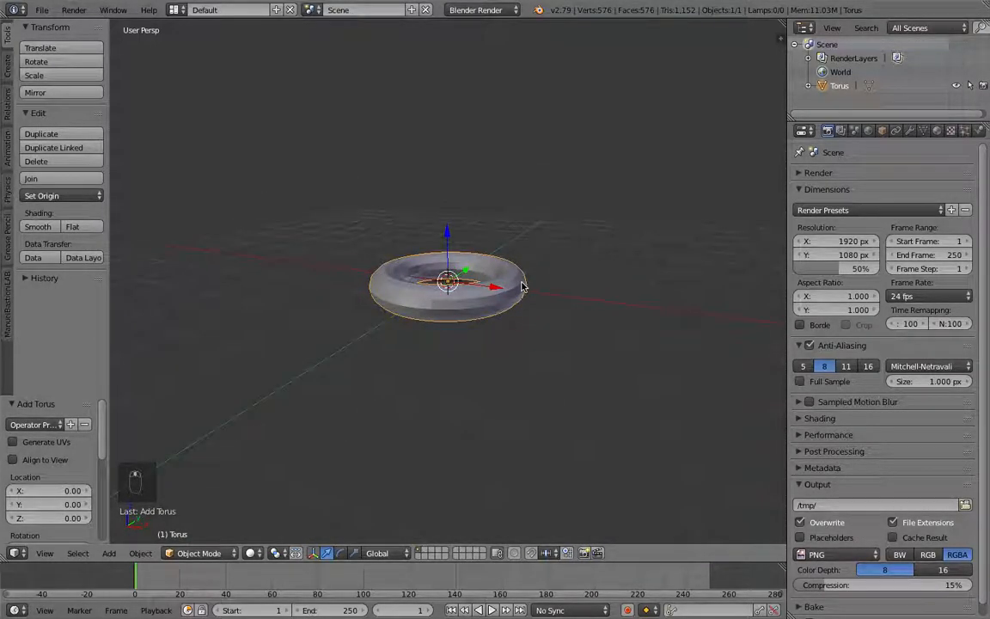
key("r")
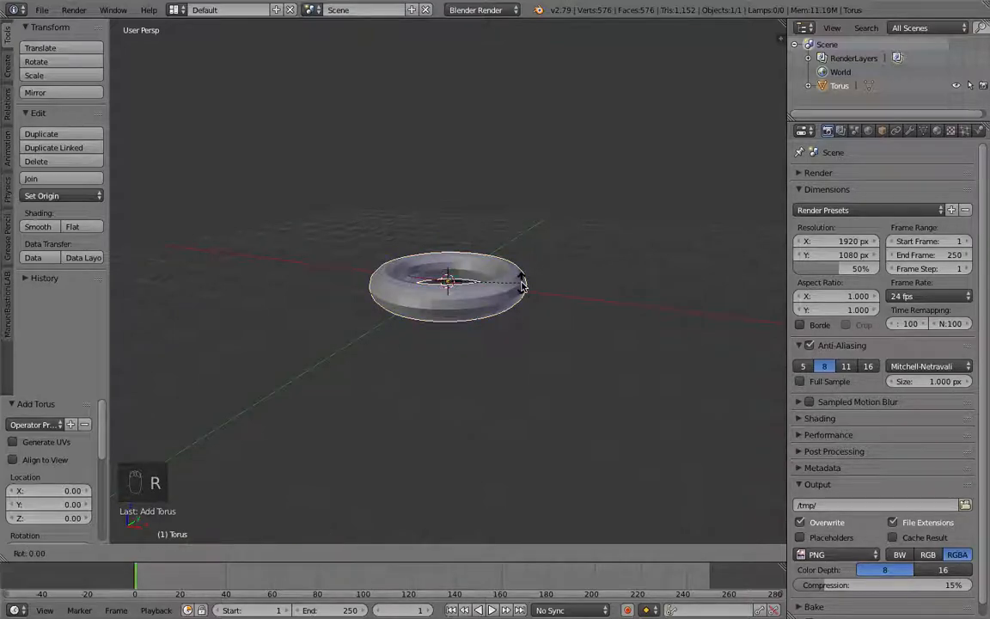
key("z")
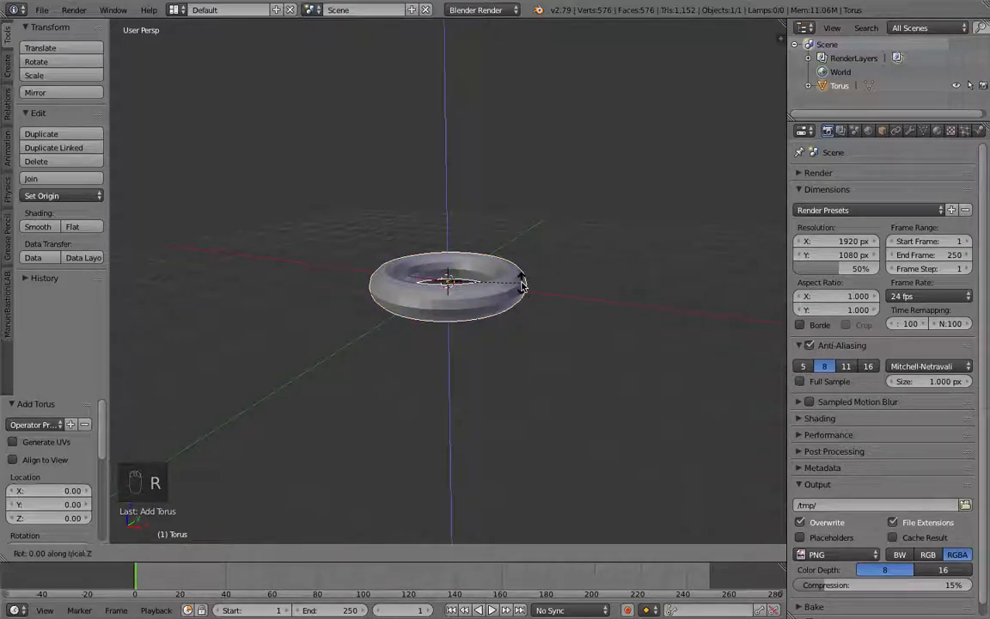
left_click(522, 286)
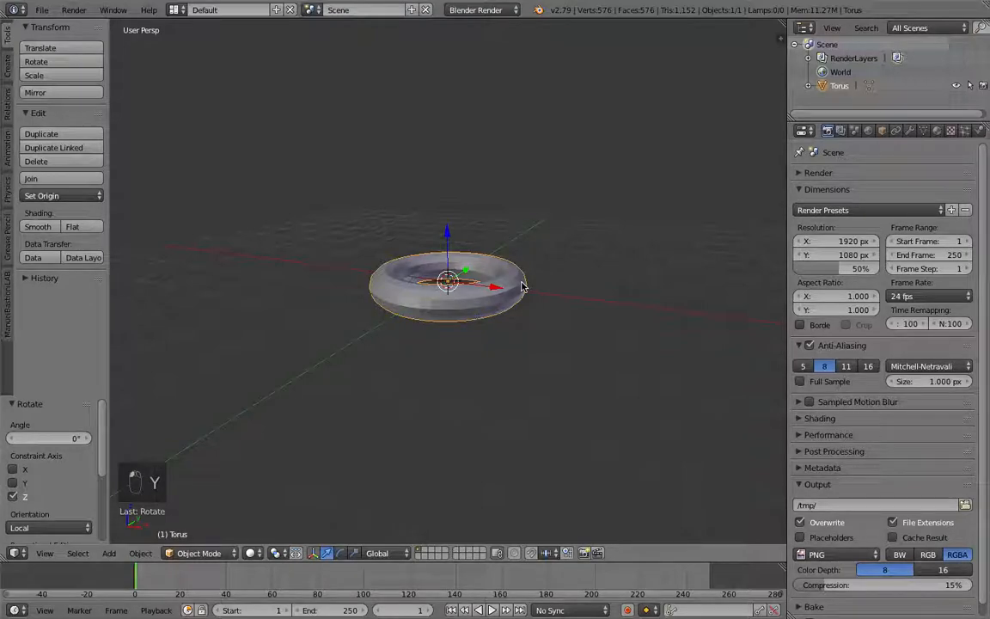
Step: Stand the torus upright by rotating it about 92° around the Y axis, then tilt it by about -3°
key("r")
key("y")
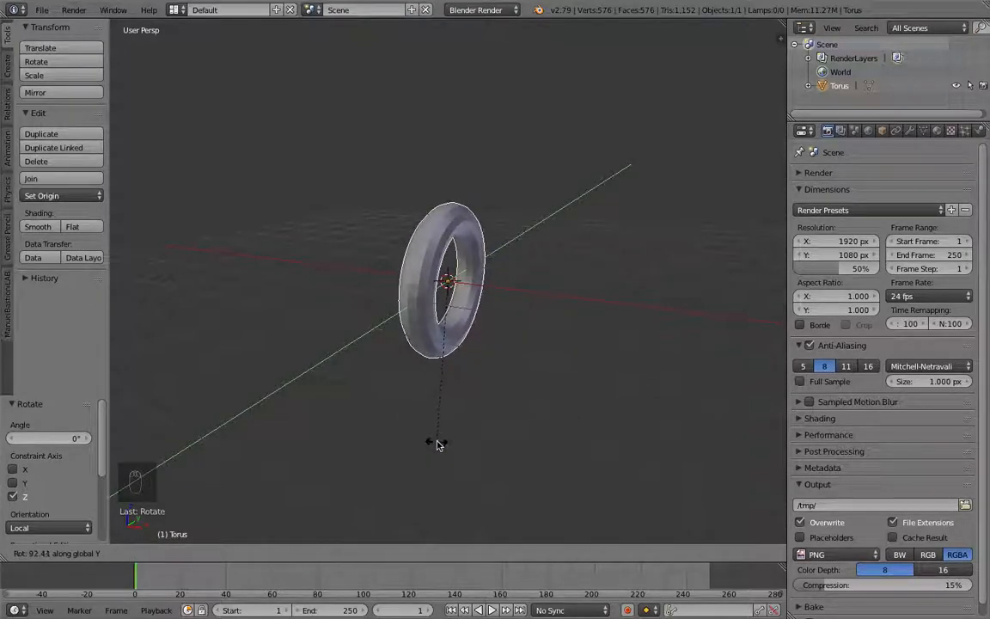
left_click(440, 443)
middle_click_drag(444, 442, 486, 421)
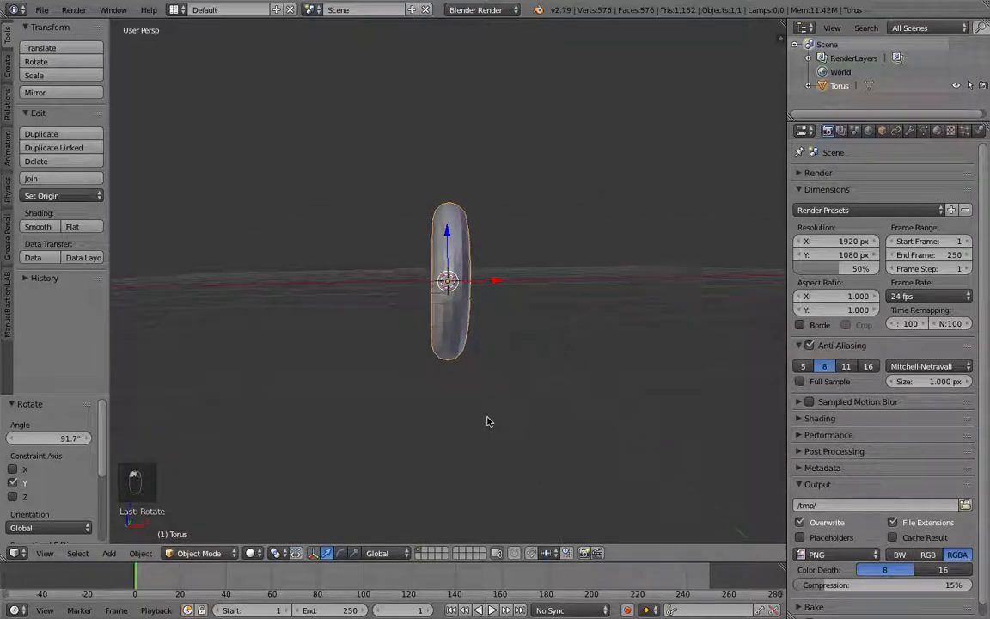
key("r")
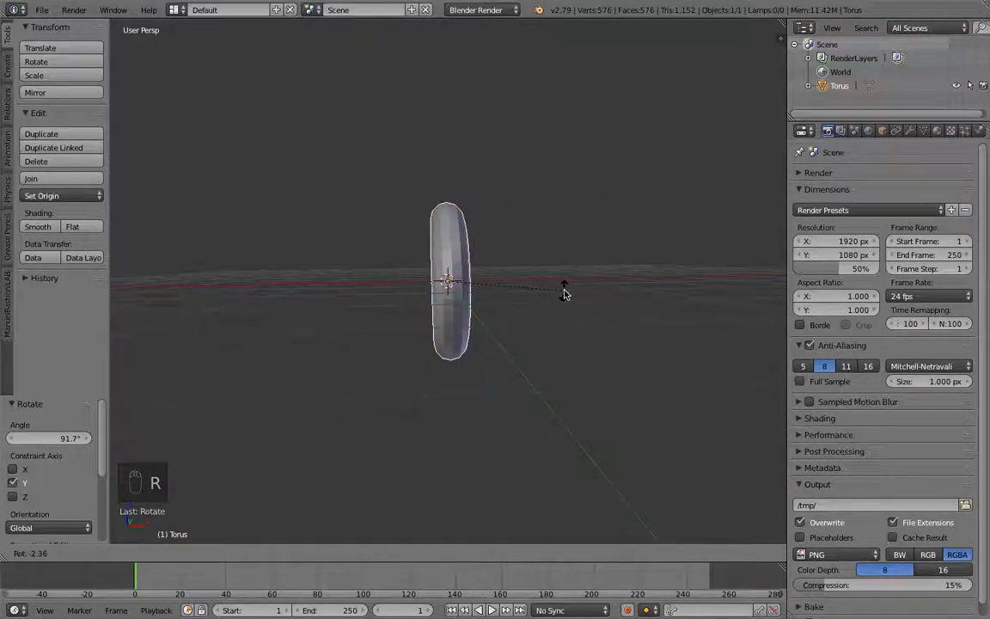
left_click(561, 289)
mouse_move(561, 290)
middle_mouse_down()
mouse_move(514, 309)
mouse_move(389, 295)
mouse_move(401, 288)
middle_mouse_up()
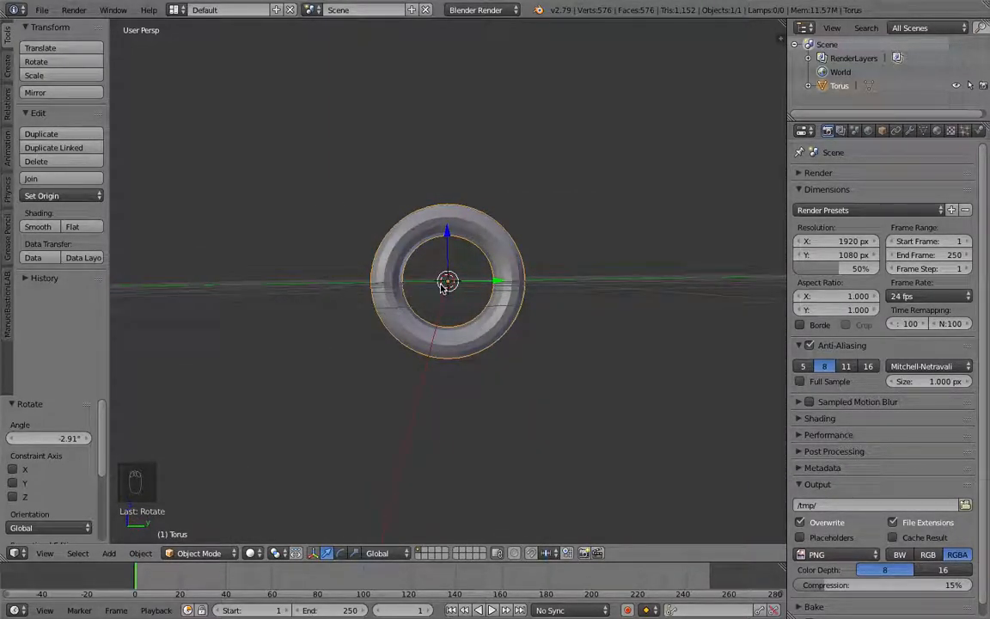
Step: Enter Edit Mode in wireframe view, deselect everything and box-select the upper half of the torus
key("Tab")
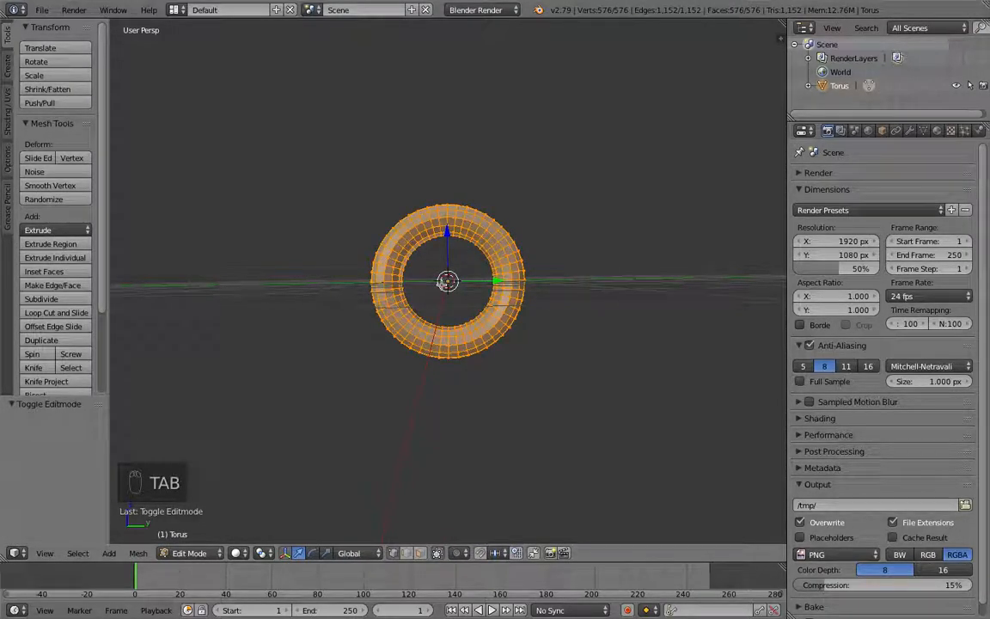
key("z")
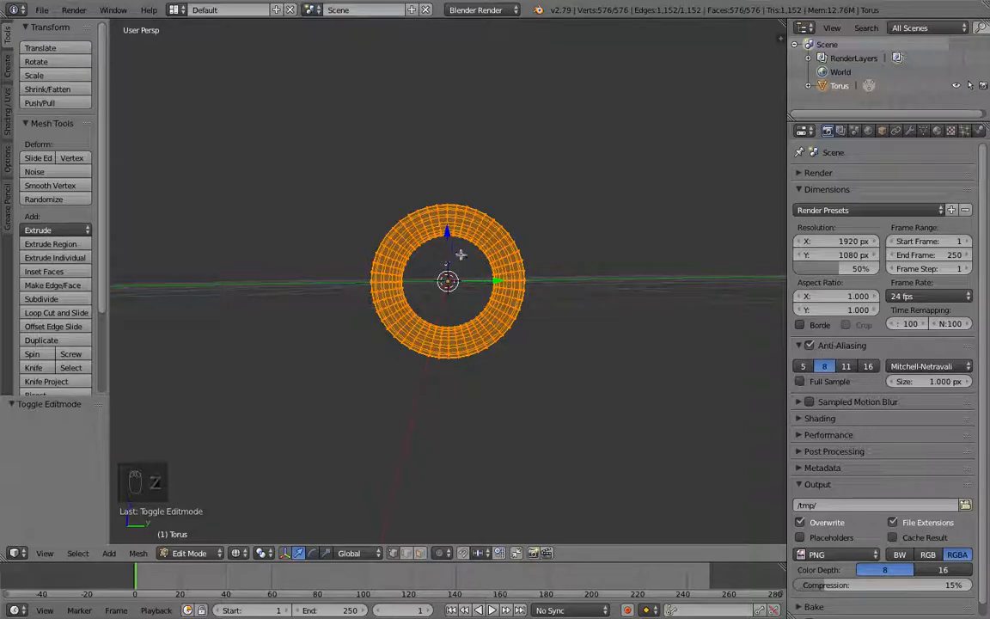
key("a")
key("a")
key("a")
key("a")
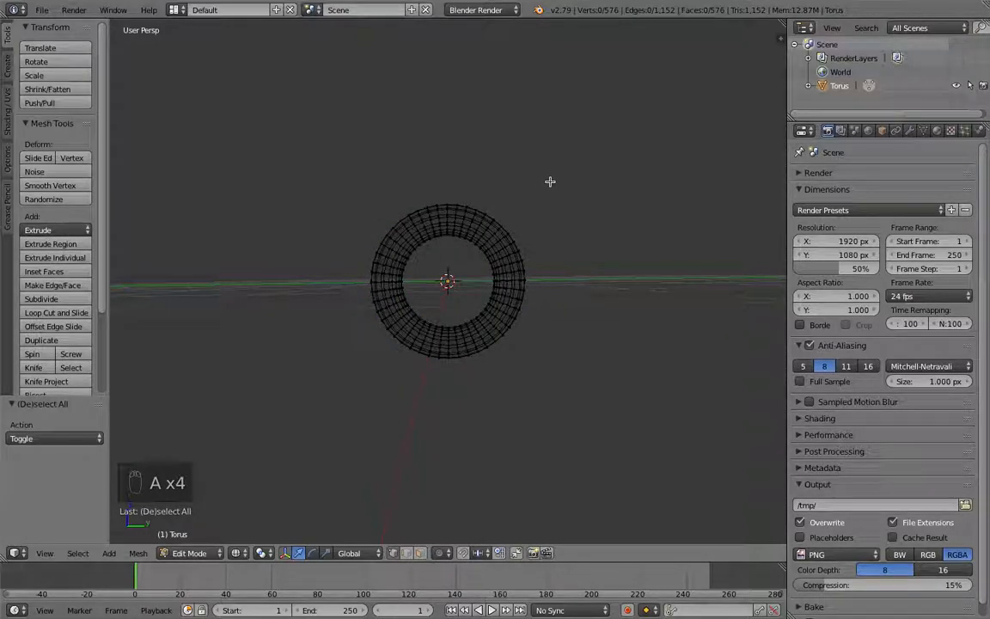
key("b")
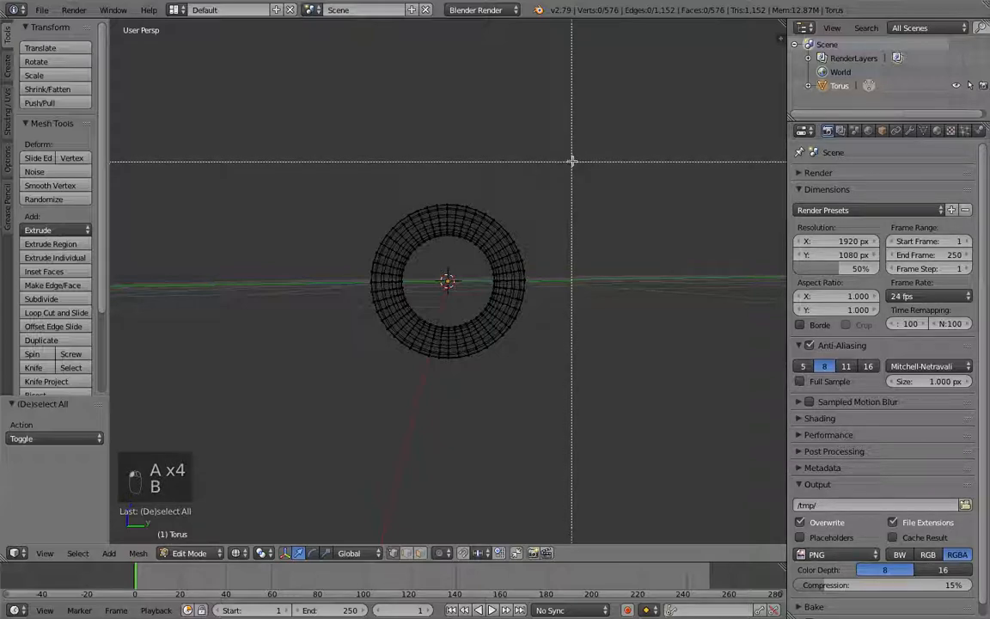
left_click_drag(575, 159, 298, 283)
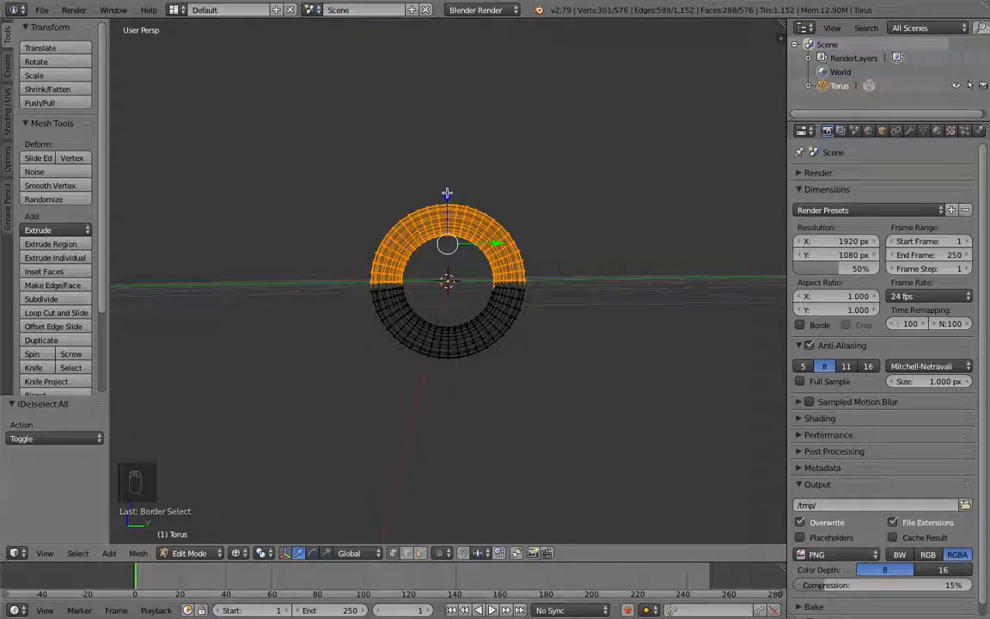
Step: Move the selected upper half up about 1.36 along Z to stretch the torus into an oval link
left_click_drag(447, 196, 448, 110)
middle_click_drag(448, 111, 503, 172)
scroll(503, 173, "down", 1)
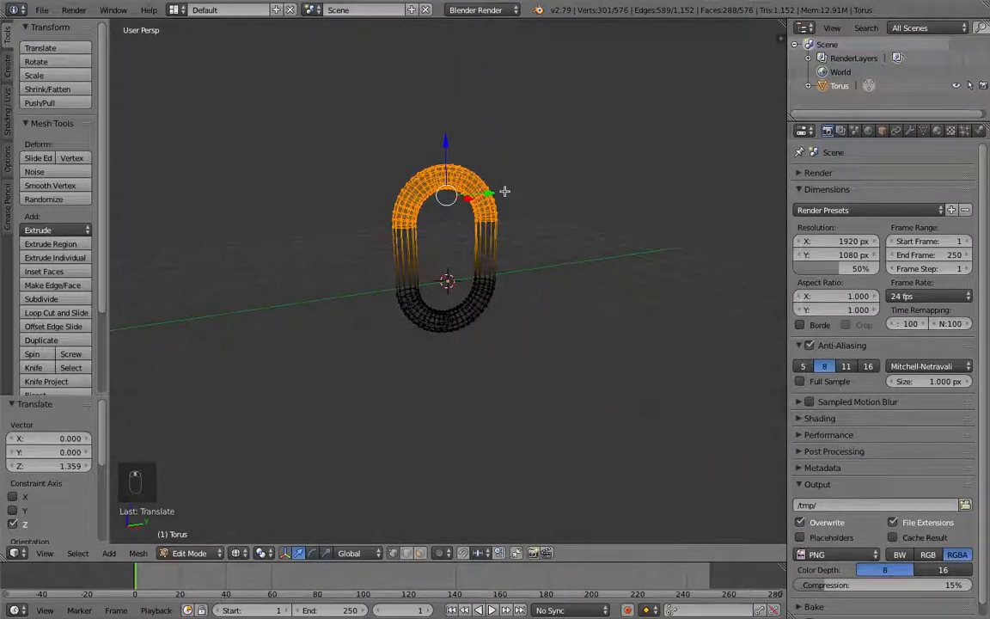
Step: Return to Object Mode with solid shading
key("Tab")
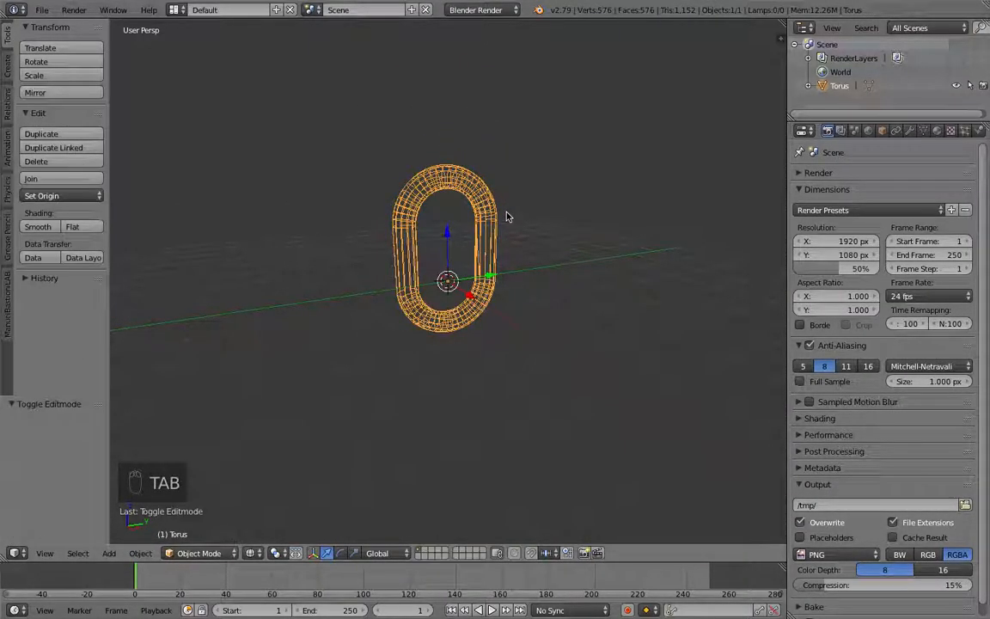
key("z")
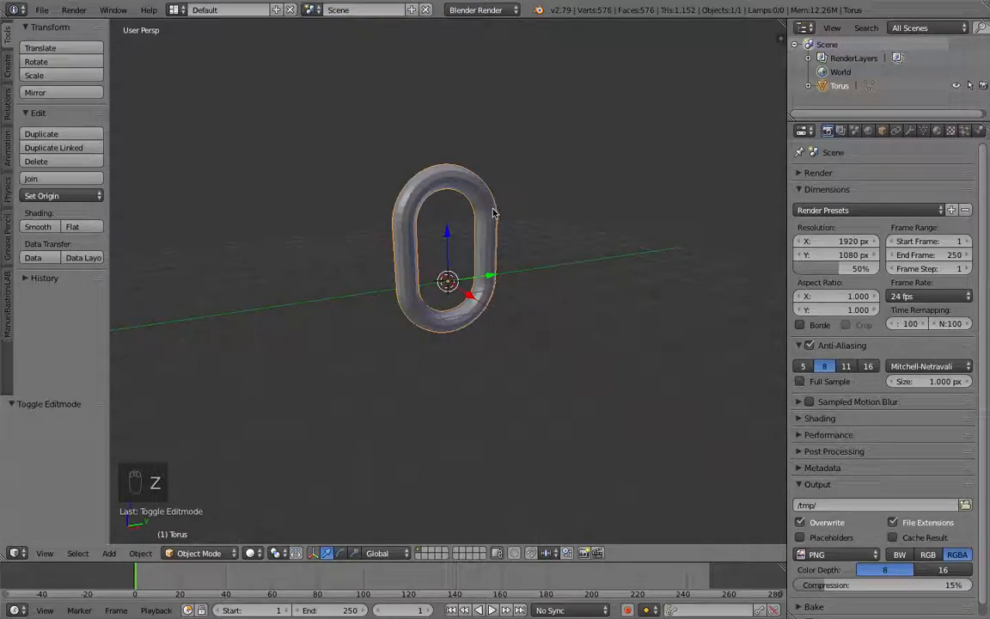
middle_click_drag(495, 213, 507, 214)
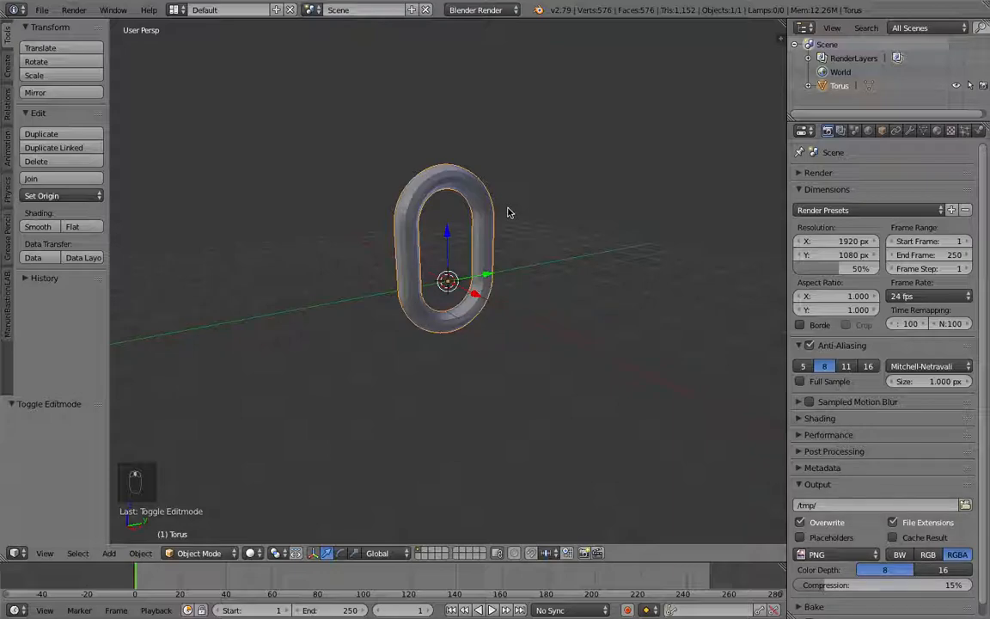
Step: Duplicate the link and move the copy up about 2.2 along the Z axis
key("shift+d")
key("z")
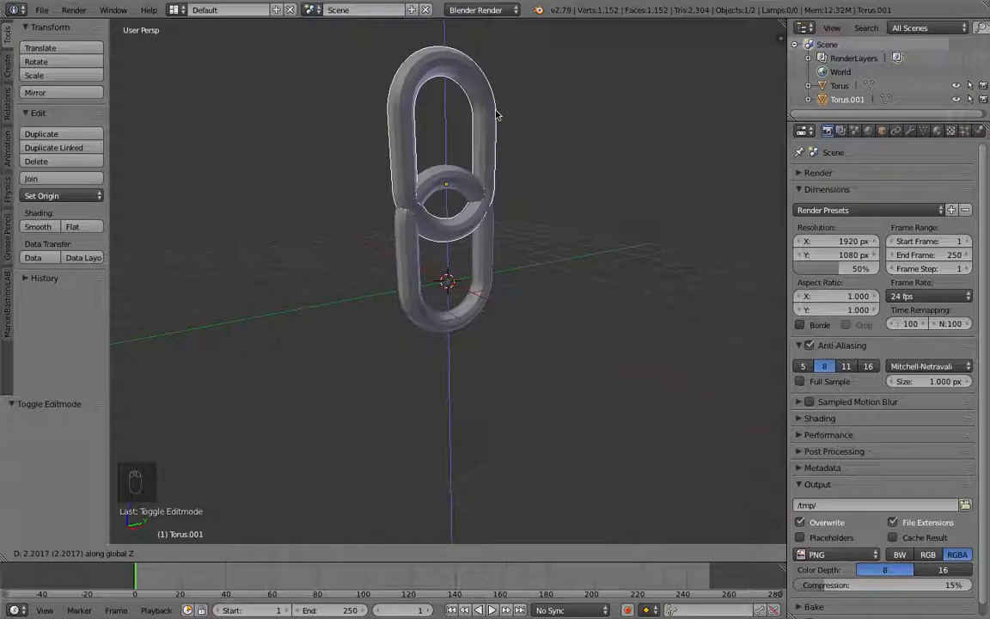
left_click(495, 113)
middle_click_drag(496, 111, 510, 146)
key("r")
key("y")
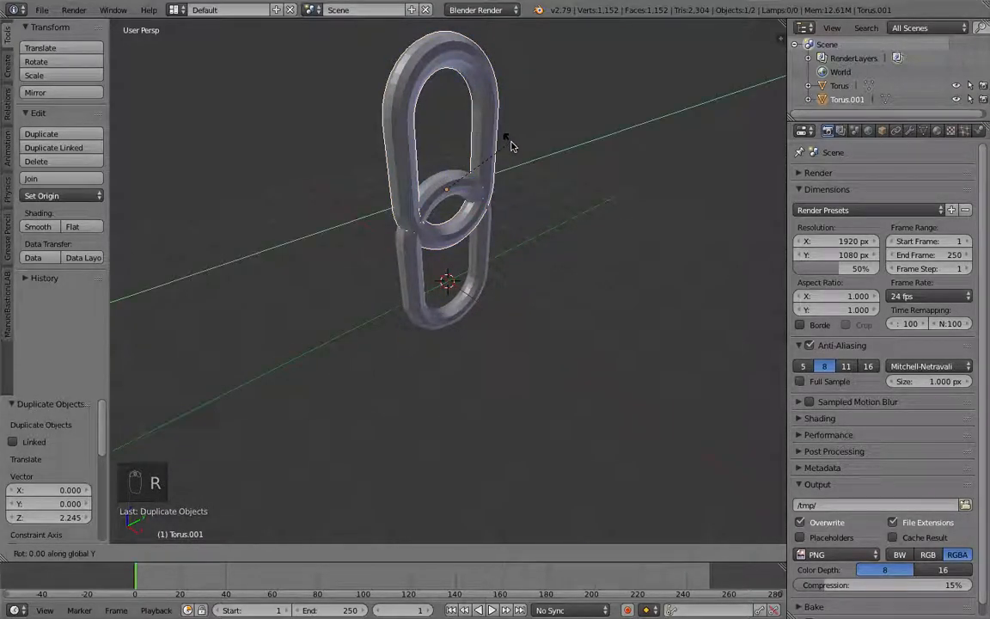
key("y")
left_click(510, 147)
key("z")
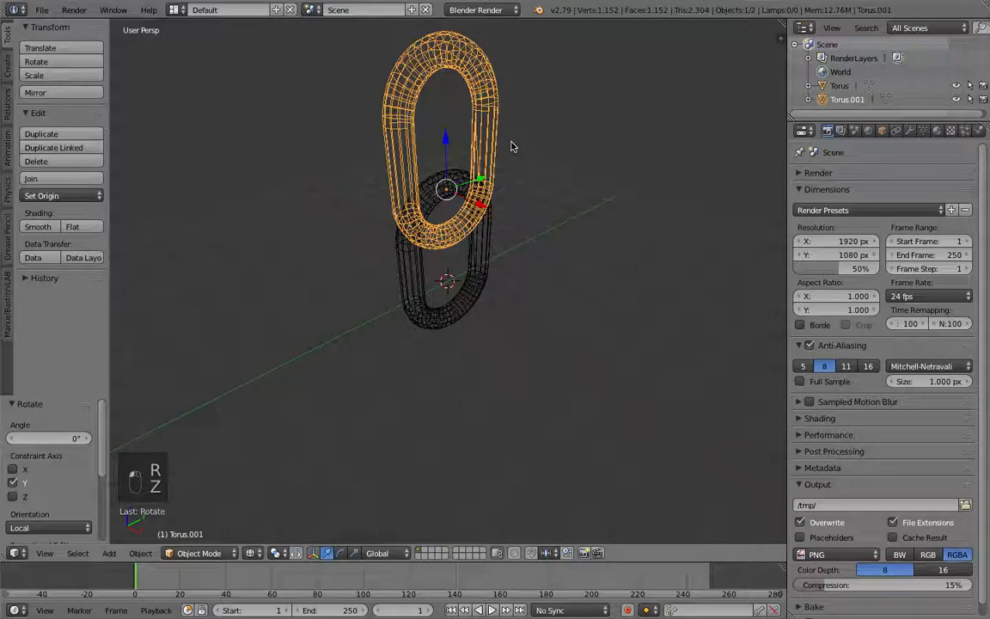
key("z")
Step: Rotate the duplicated link about -81° around the Z axis, then a further -7° so it crosses the lower link
key("r")
key("z")
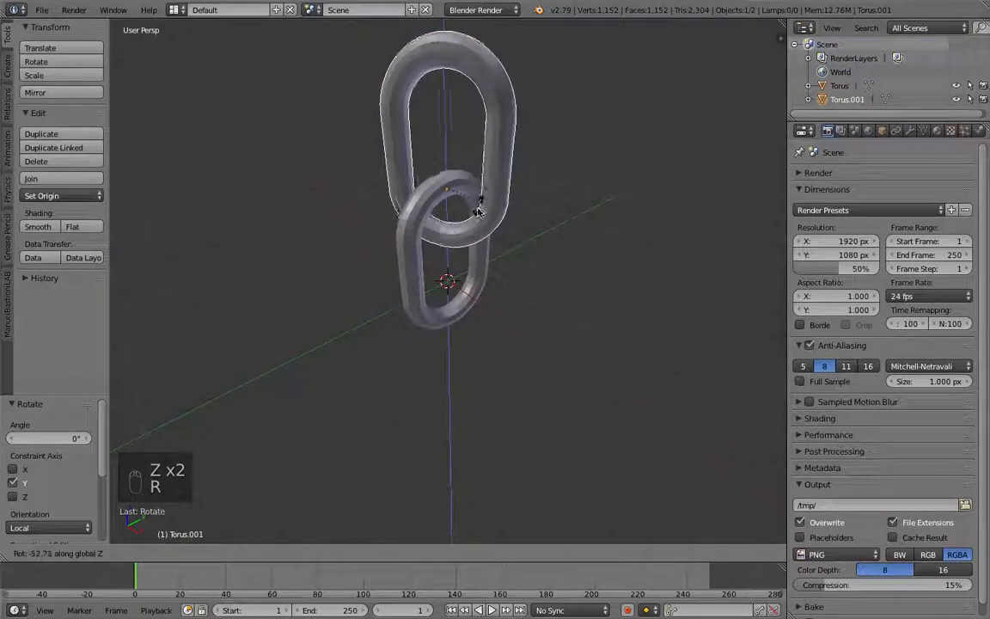
left_click(460, 213)
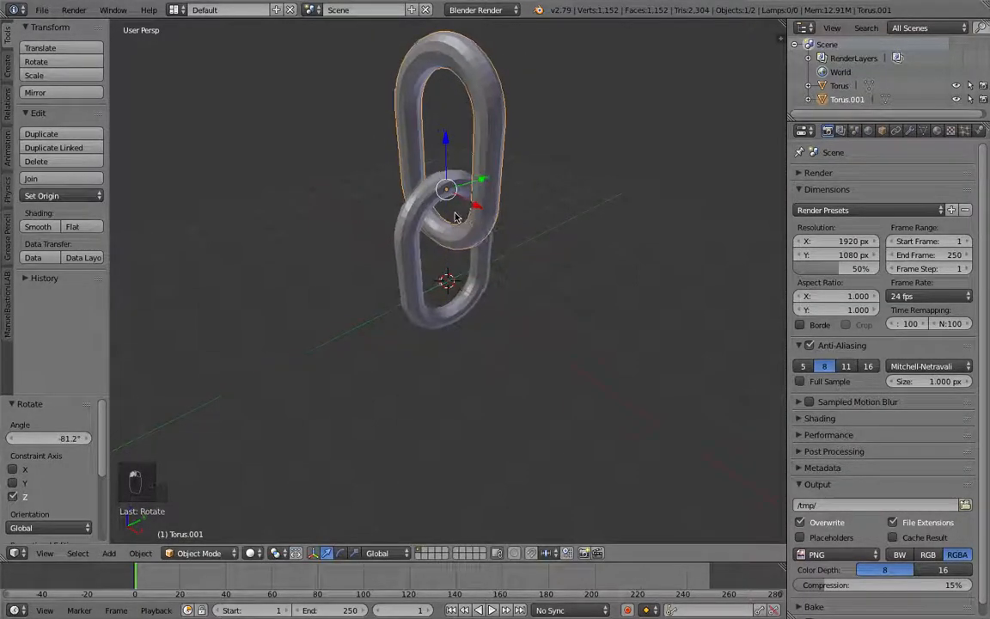
mouse_move(409, 213)
middle_mouse_down()
mouse_move(398, 204)
mouse_move(411, 204)
middle_mouse_up()
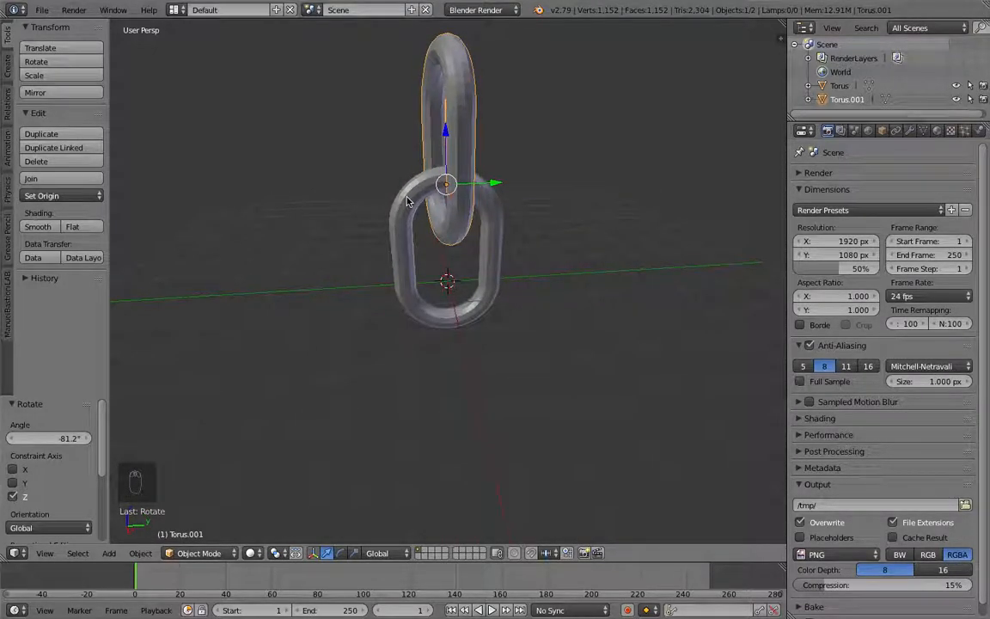
key("r")
key("z")
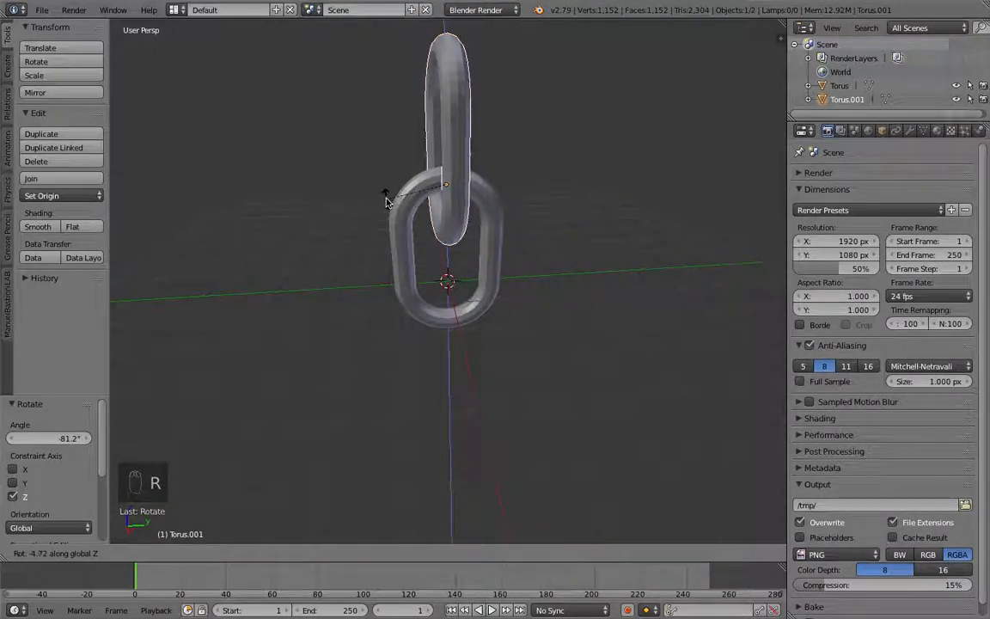
left_click(375, 201)
middle_click_drag(380, 204, 468, 167)
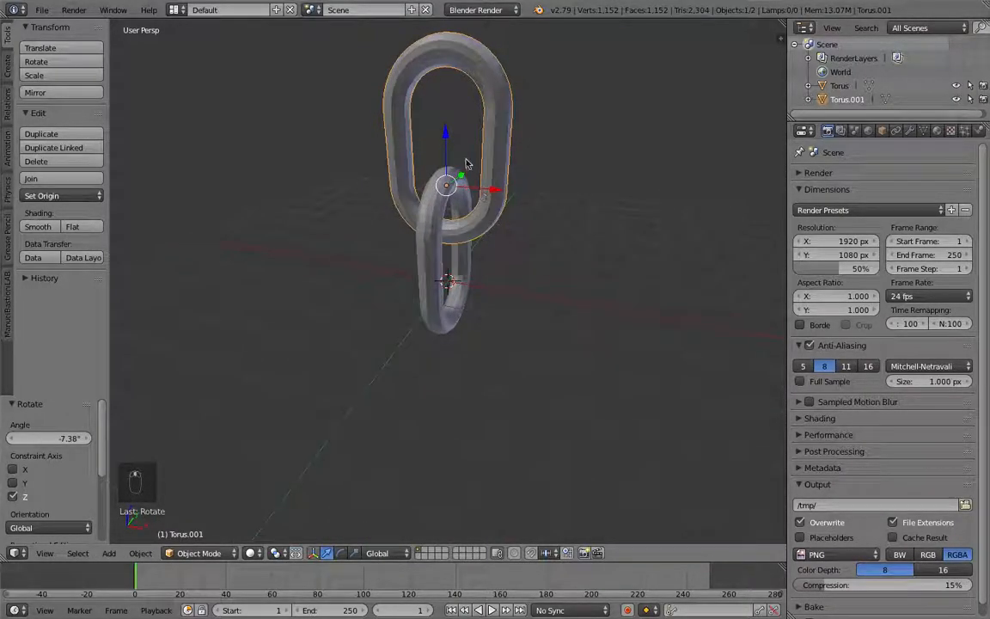
Step: Box-select both chain links
left_click_drag(446, 138, 445, 125)
middle_click_drag(446, 125, 505, 119)
key("b")
left_click_drag(514, 84, 380, 335)
key("b")
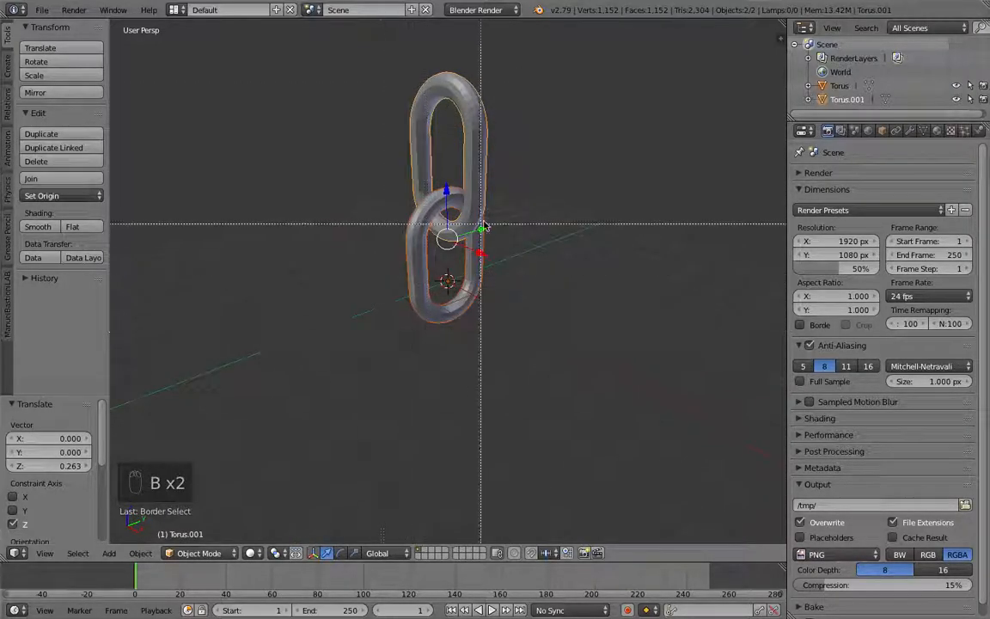
right_click(491, 171)
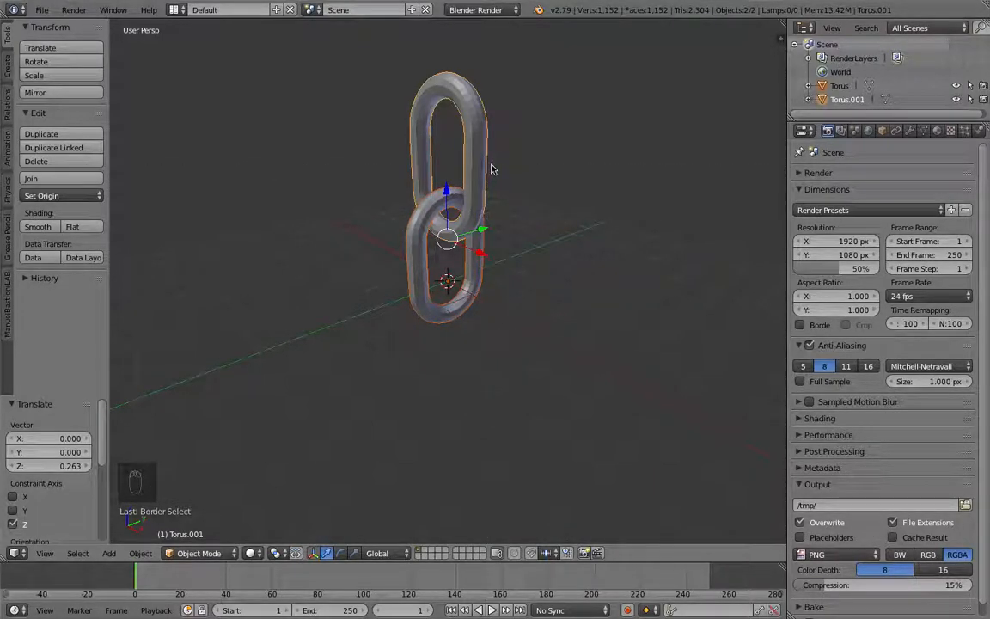
key("shift+d")
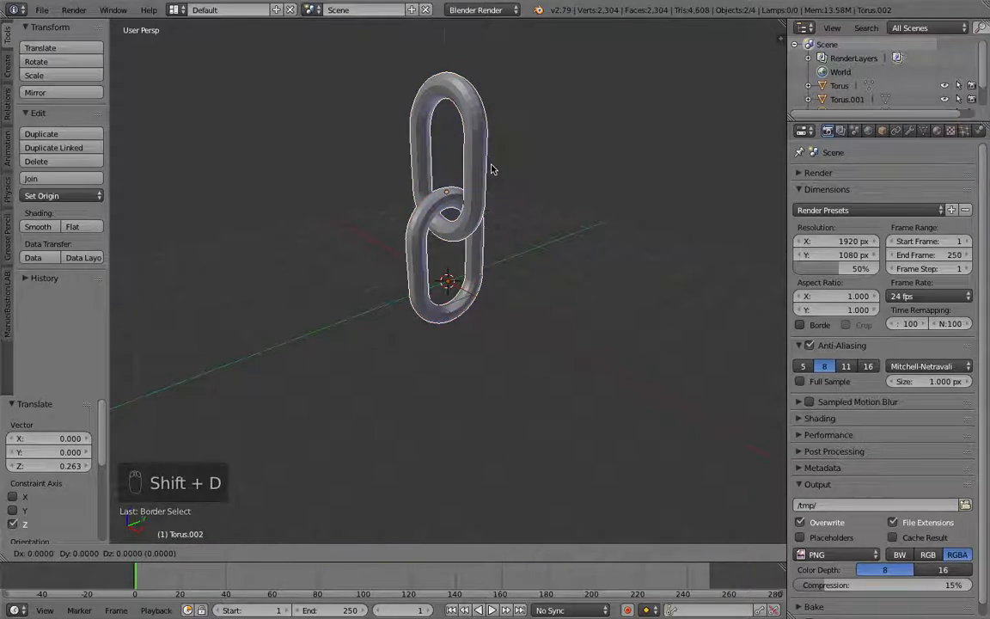
key("z")
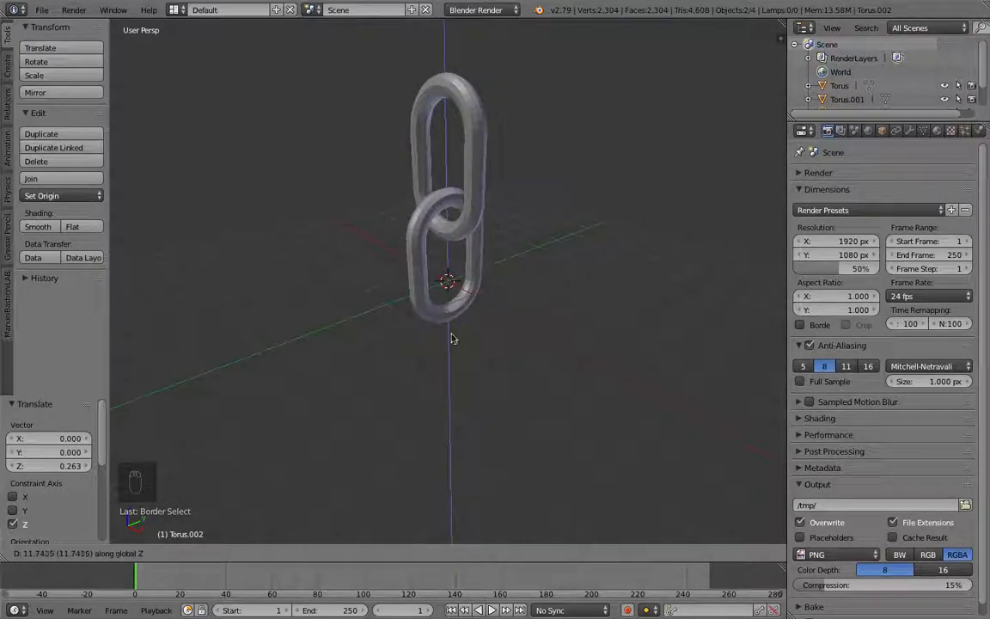
left_click(458, 284)
scroll(464, 240, "up", 1)
scroll(472, 232, "down", 4)
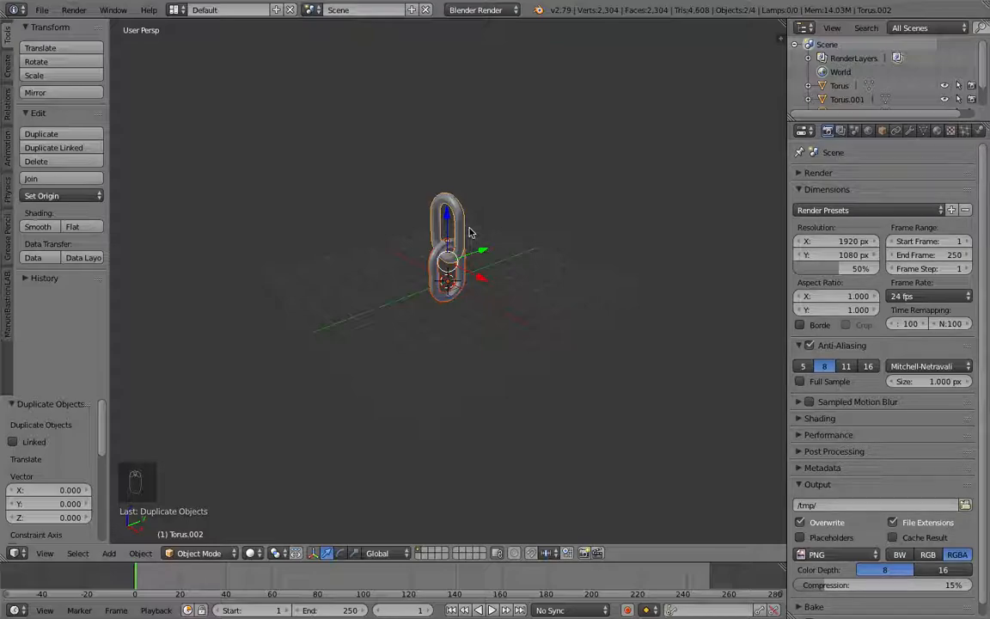
key("super+z")
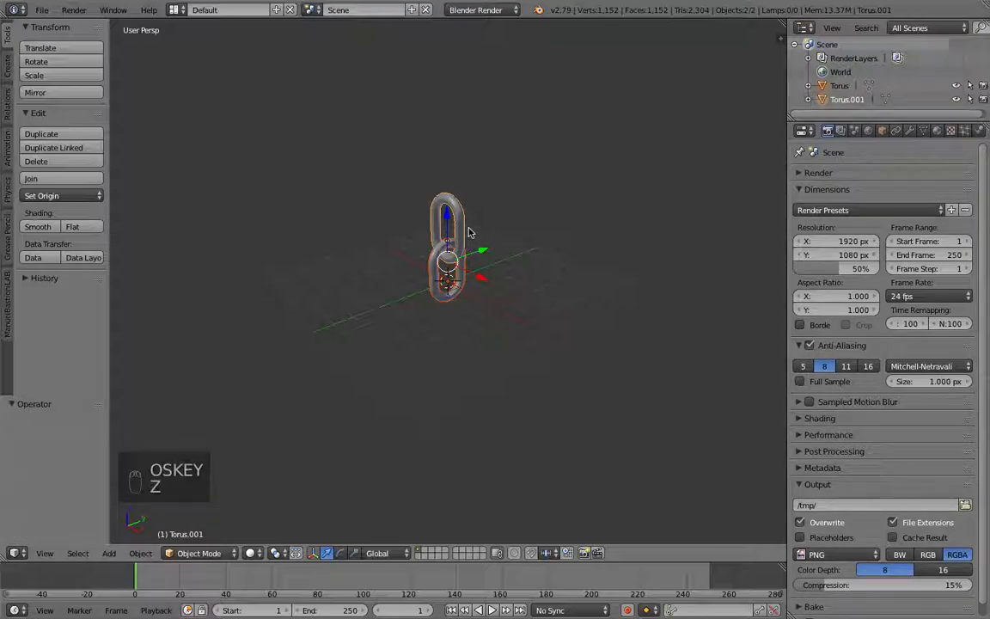
Step: Duplicate both links and move the copies up about 5.02 along the Z axis
key("shift+d")
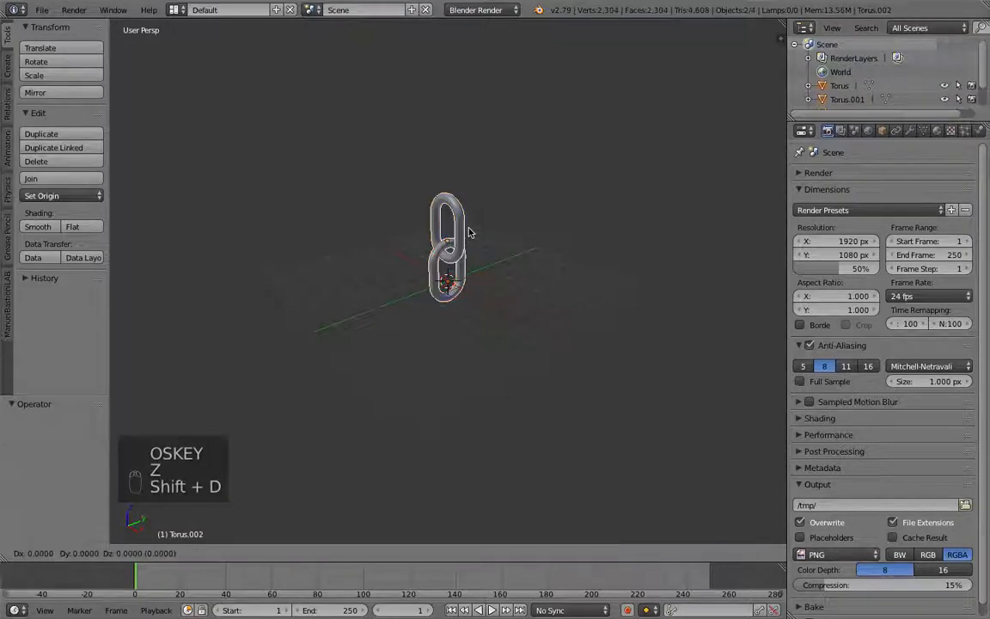
key("z")
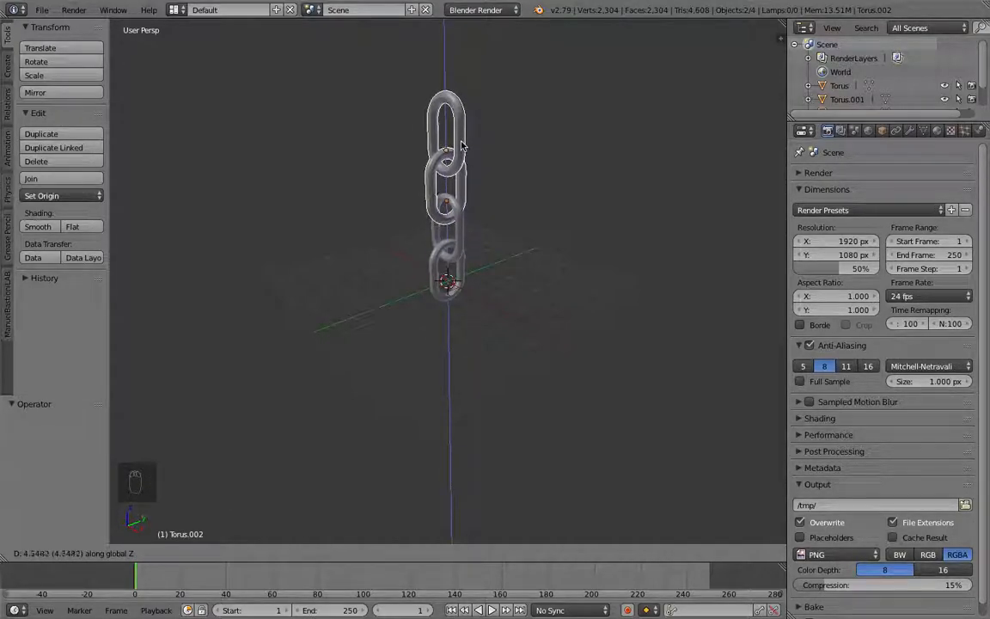
left_click(461, 144)
Step: Repeat the last duplication five more times to extend the chain upward
scroll(465, 159, "down", 3)
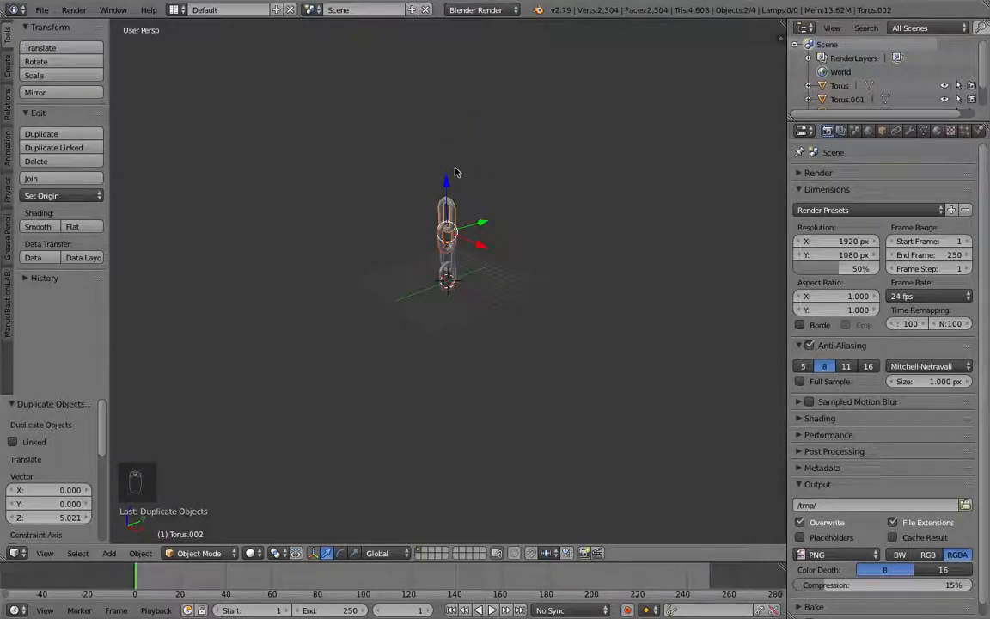
scroll(456, 171, "down", 1, "shift")
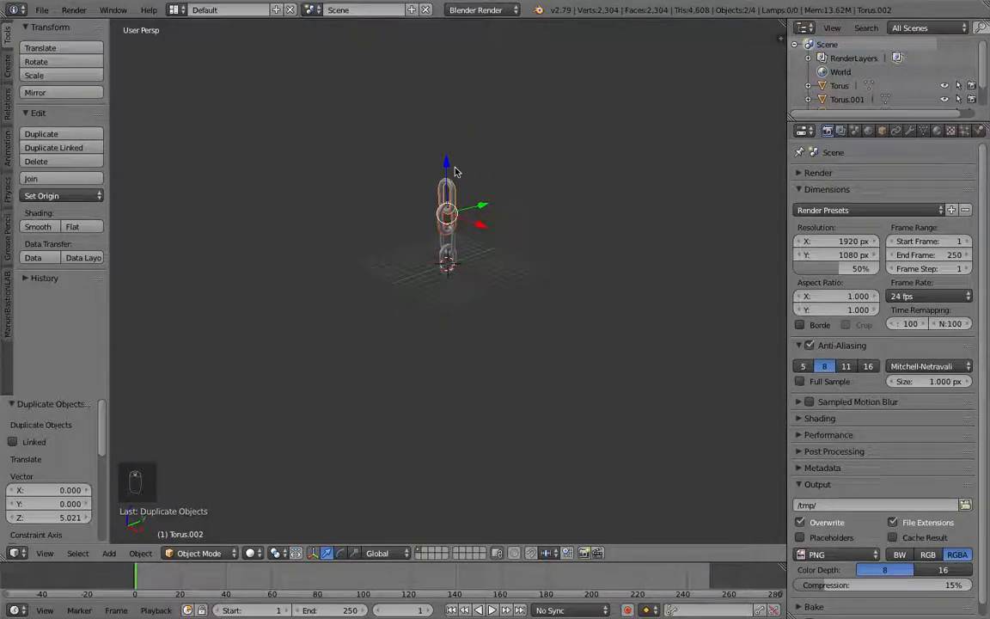
key("shift+r")
key("shift+r")
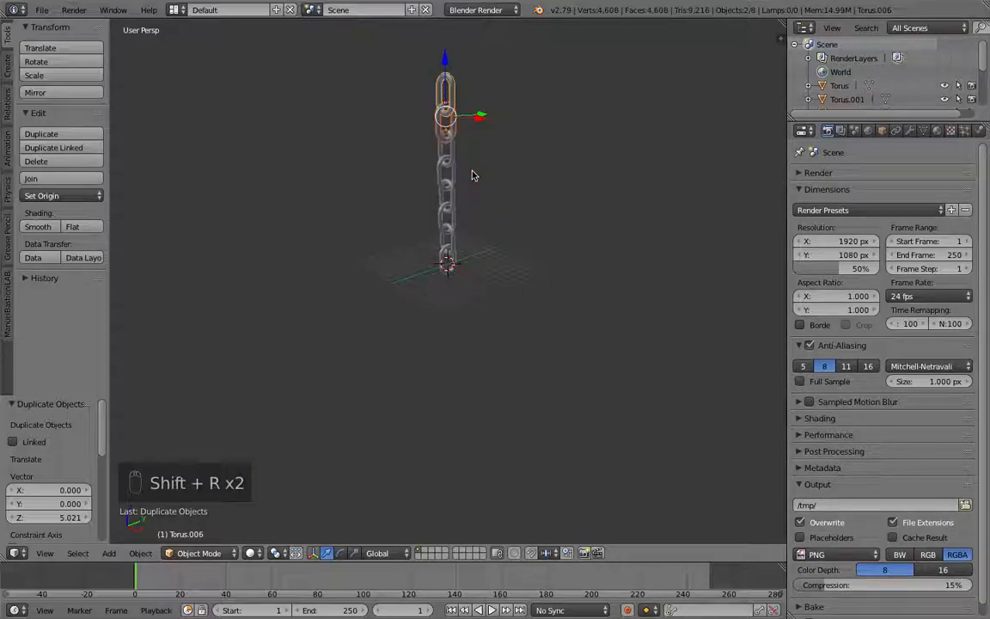
key("shift+r")
scroll(472, 175, "down", 2)
key("shift+r")
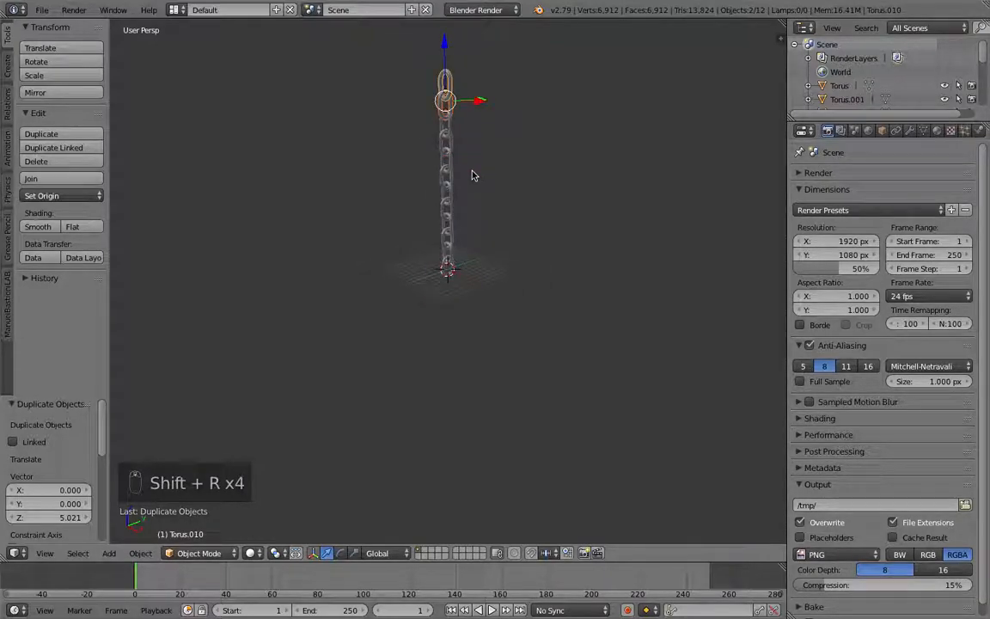
middle_click_drag(466, 177, 457, 156)
key("shift+r")
Step: Box-select all chain links and raise them along Z about 2.48, then a further 2.88
key("b")
left_click_drag(475, 31, 415, 275)
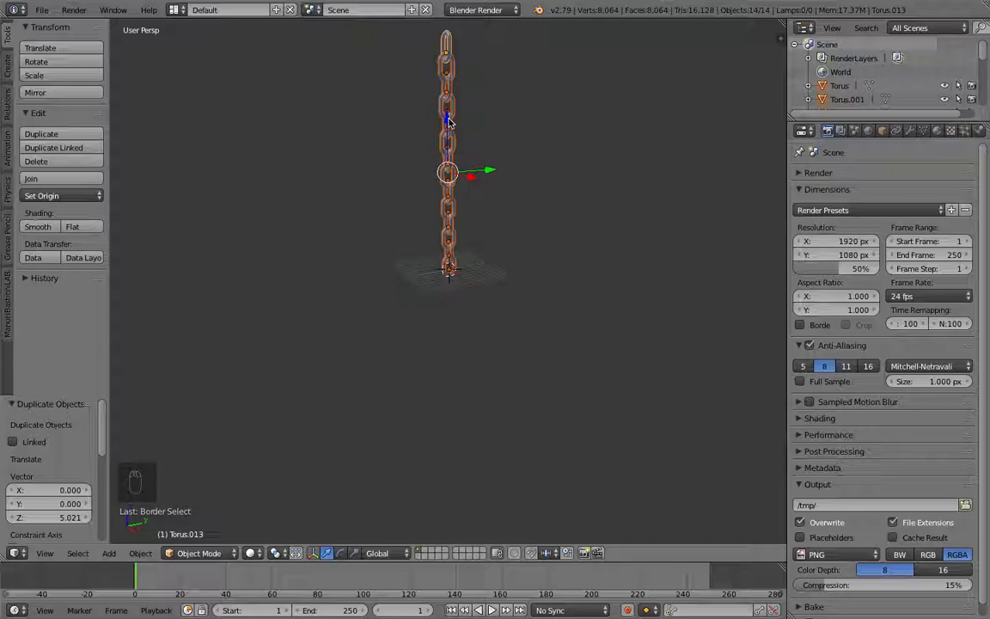
key("g")
key("z")
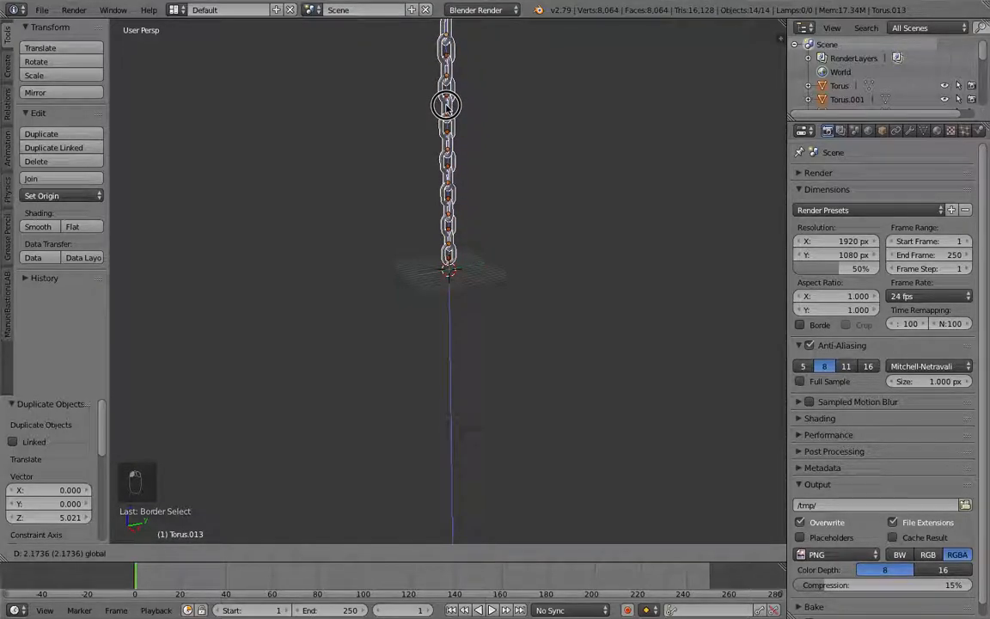
left_click(445, 102)
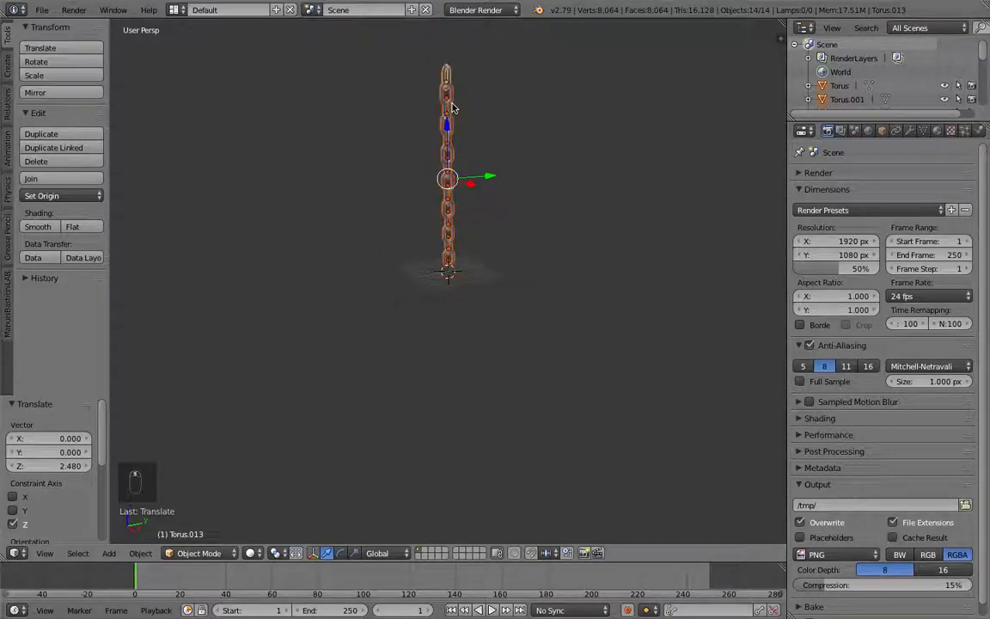
key("g")
key("z")
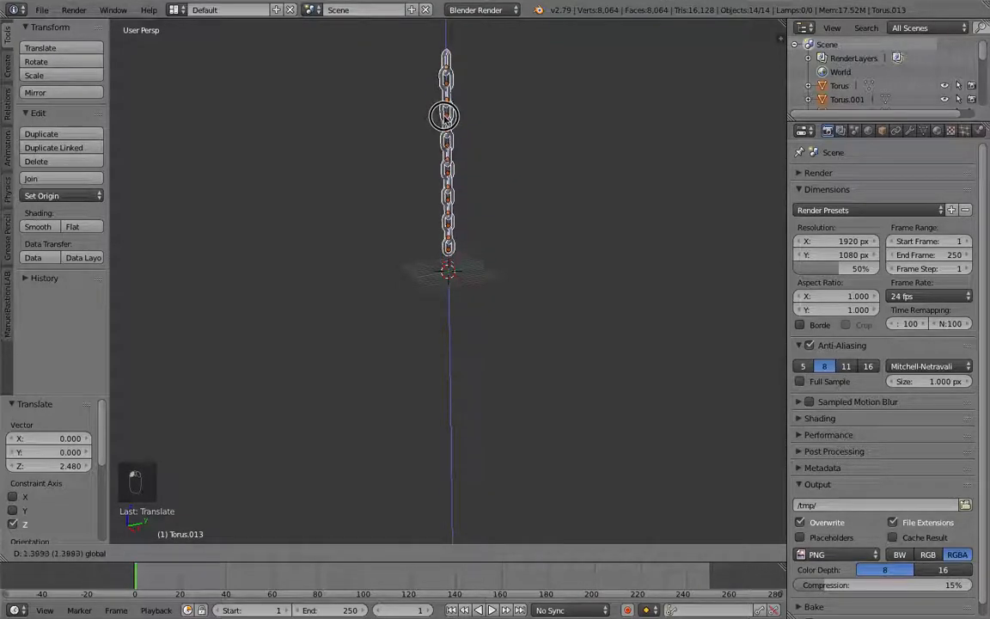
left_click(445, 117)
Step: Select the top link and give it an Active rigid body with a Mesh collision shape
middle_click_drag(482, 116, 299, 150)
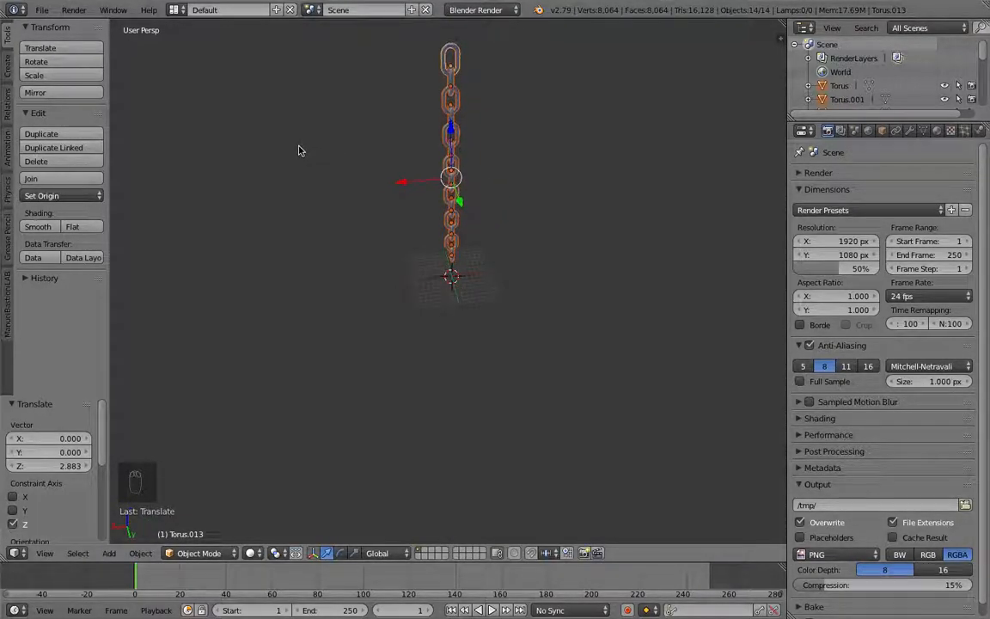
middle_click_drag(391, 148, 480, 128)
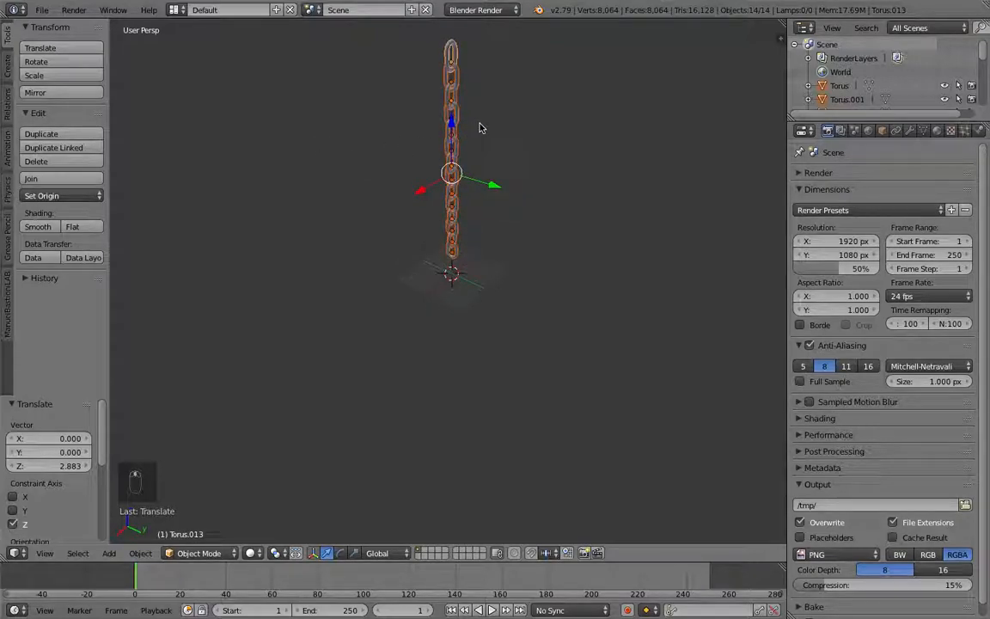
right_click(453, 88)
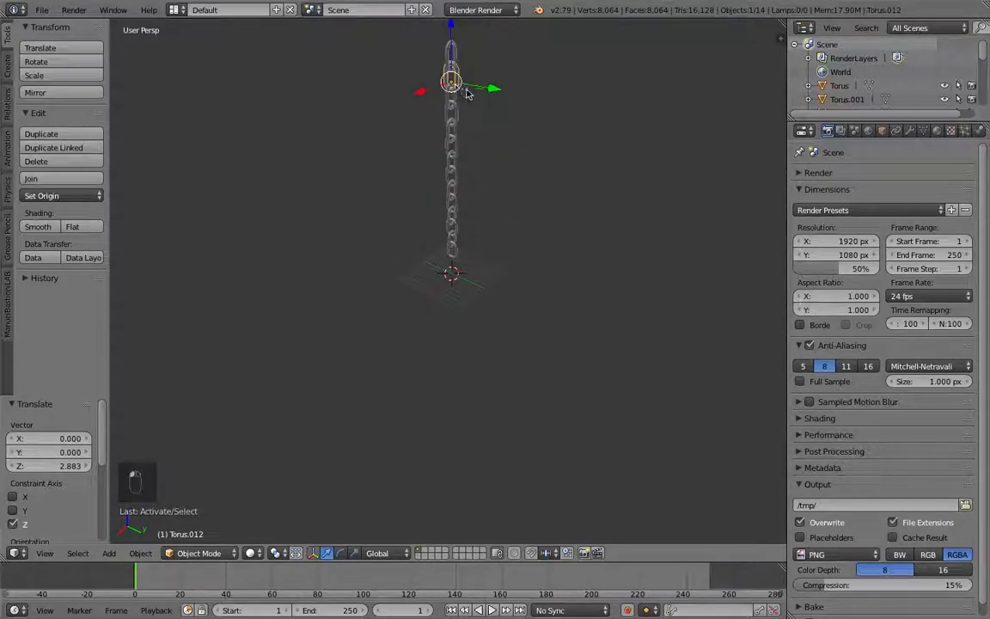
left_click(979, 130)
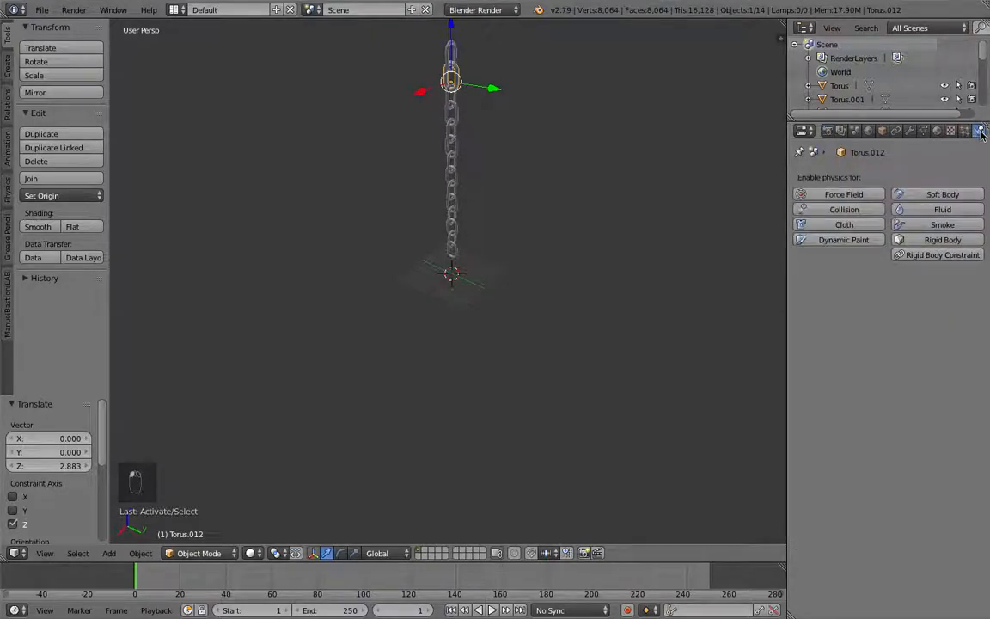
left_click(952, 256)
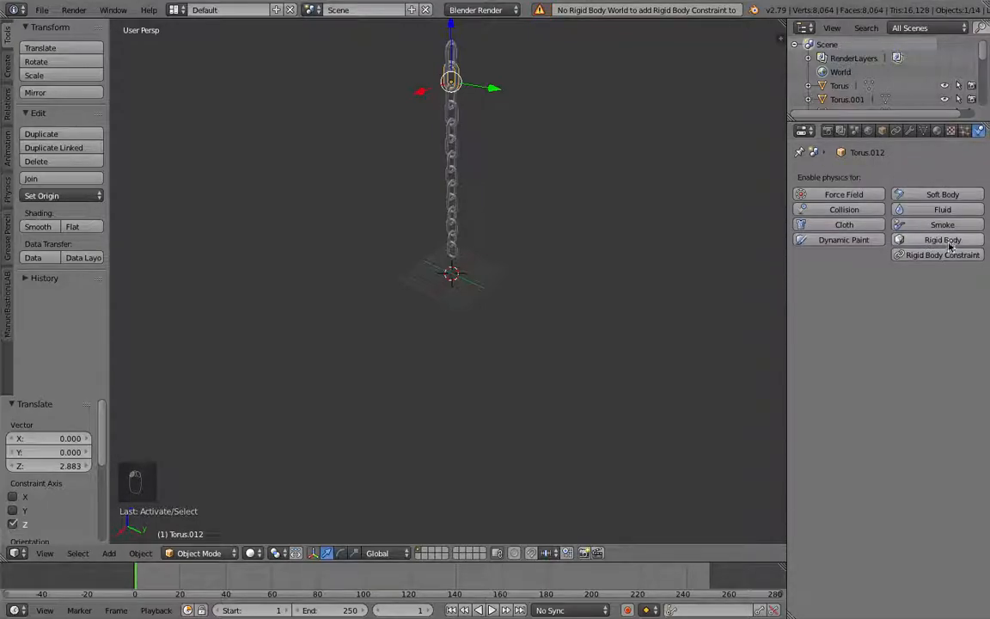
left_click(930, 242)
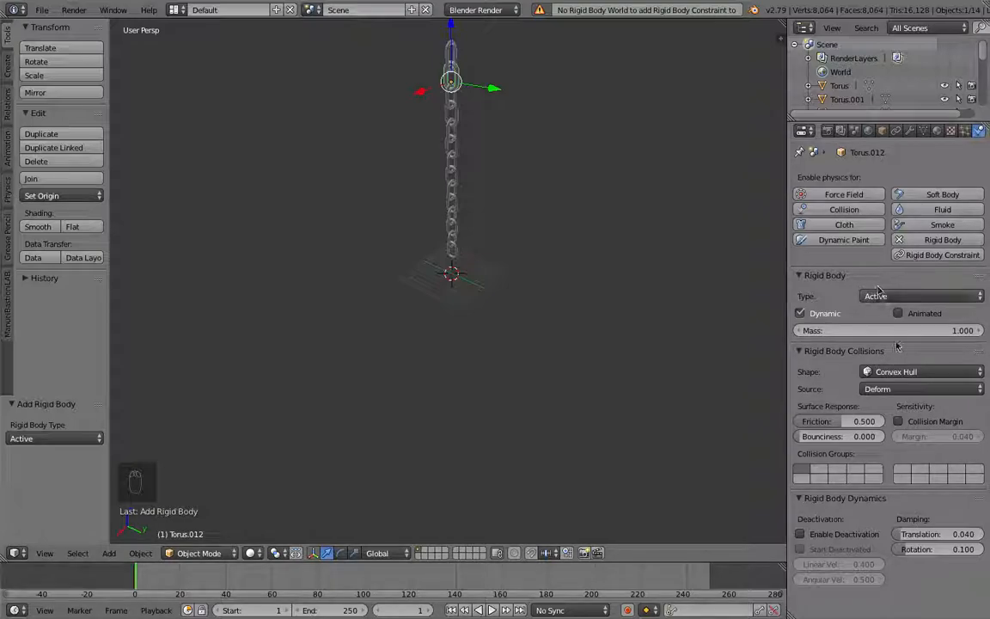
left_click(902, 377)
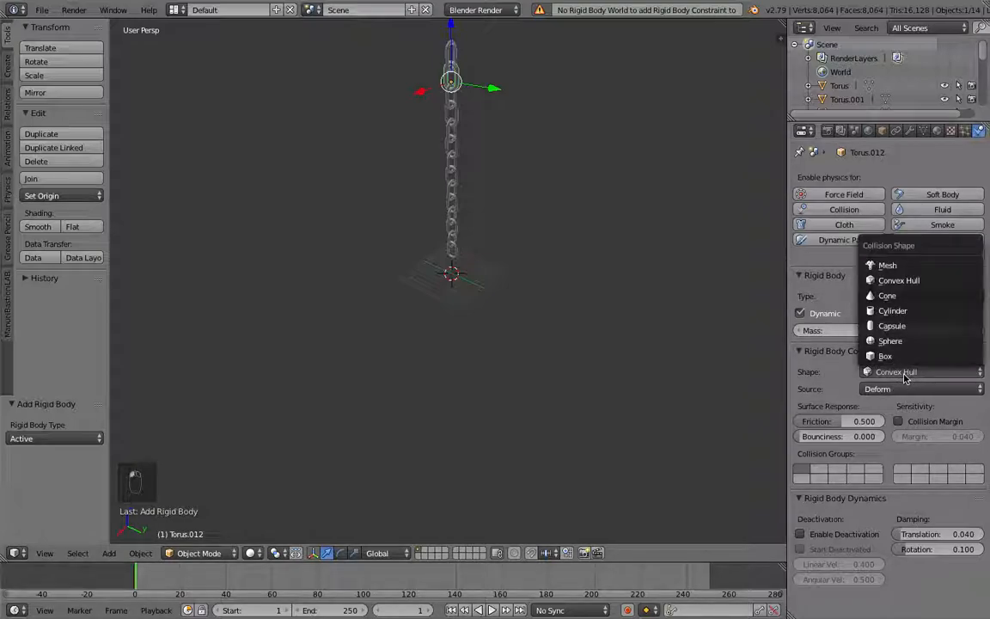
left_click(899, 270)
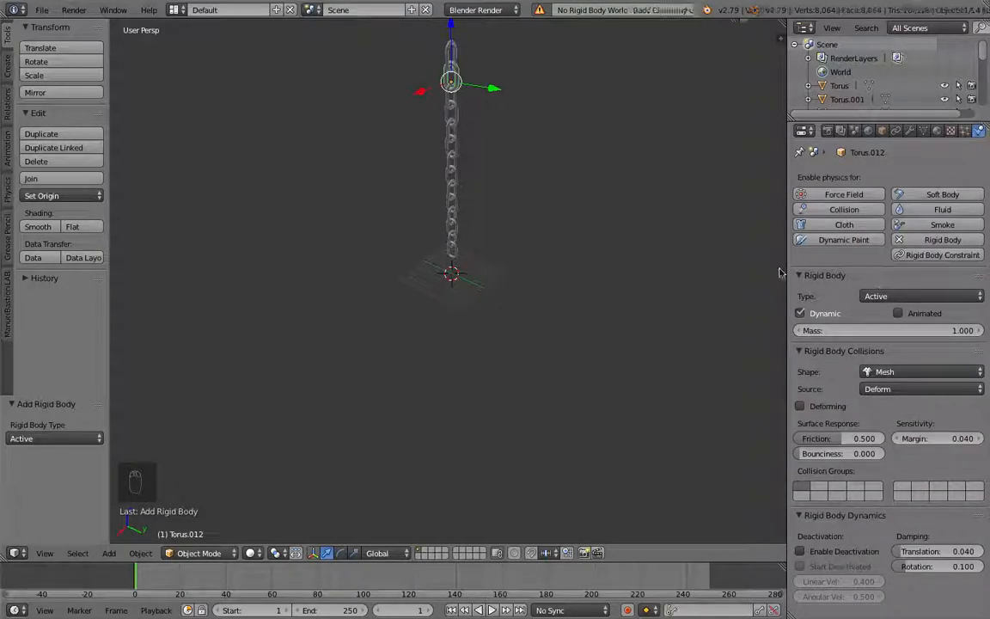
Step: Box-select all links and copy the rigid body settings from the active link to them
key("b")
left_click_drag(497, 43, 398, 283)
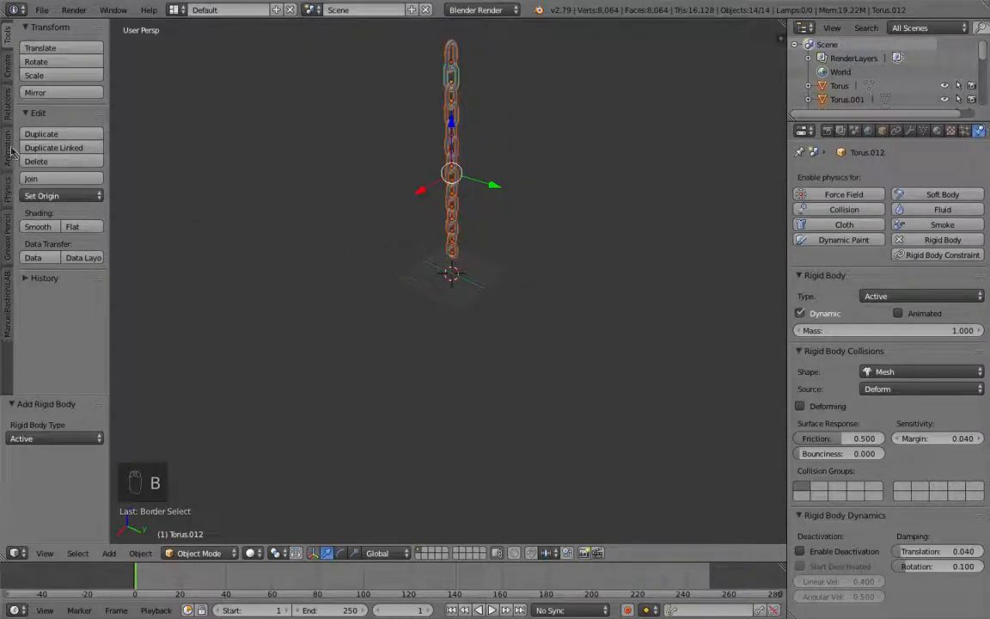
left_click(8, 184)
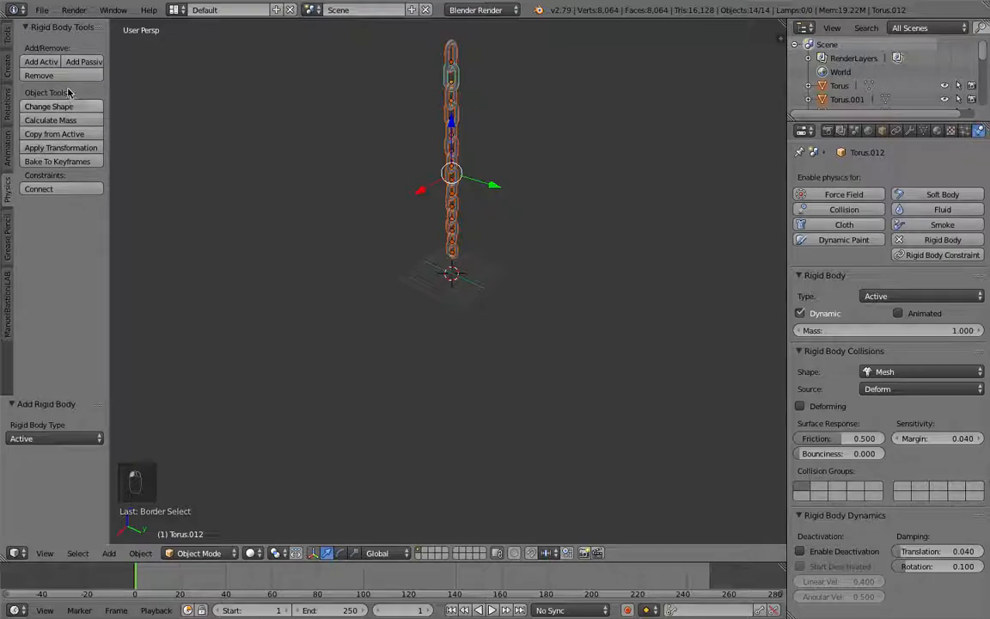
left_click(61, 135)
Step: Play the animation to preview the rigid body simulation, then stop playback
mouse_move(464, 205)
middle_mouse_down()
mouse_move(524, 203)
mouse_move(578, 184)
middle_mouse_up()
scroll(442, 241, "up", 6)
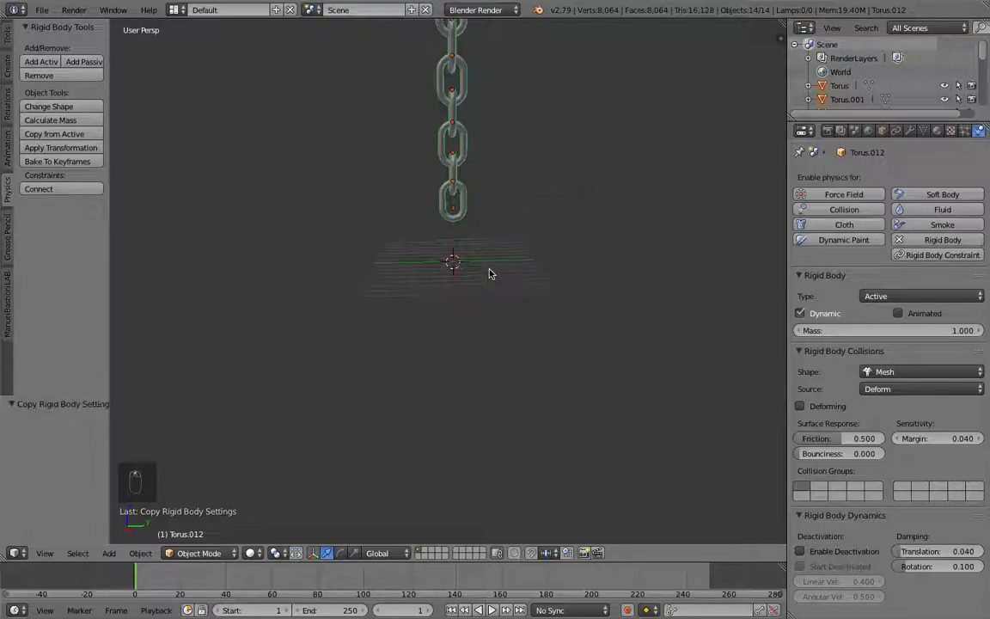
scroll(525, 259, "down", 6)
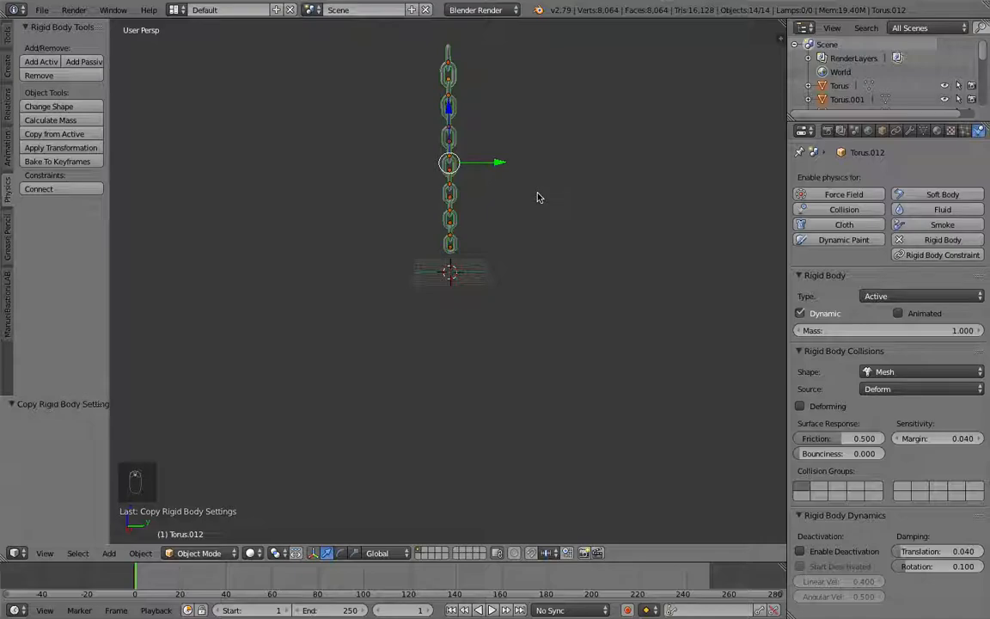
key("alt+a")
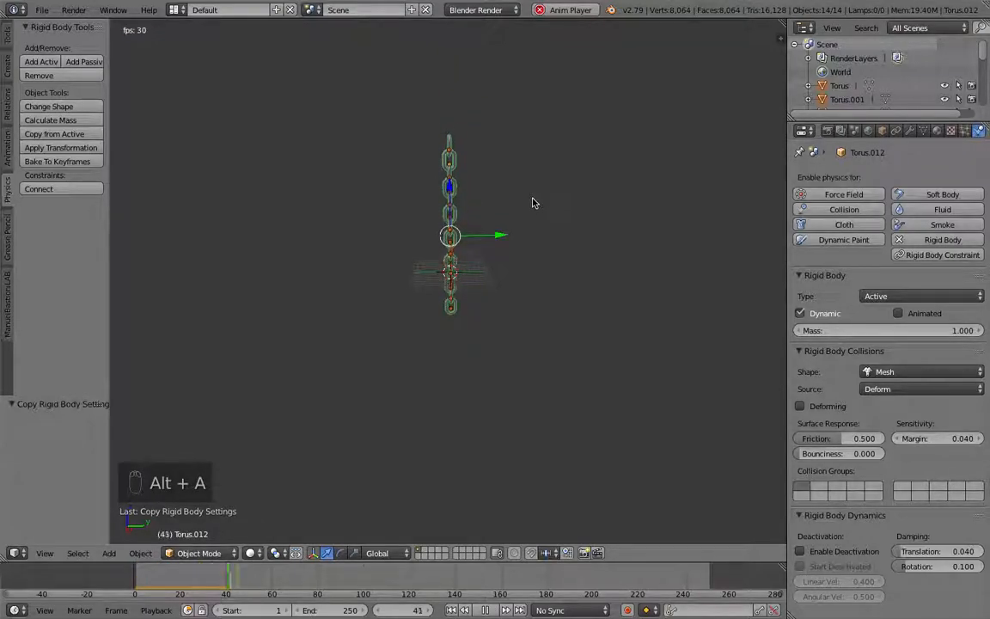
key("Escape")
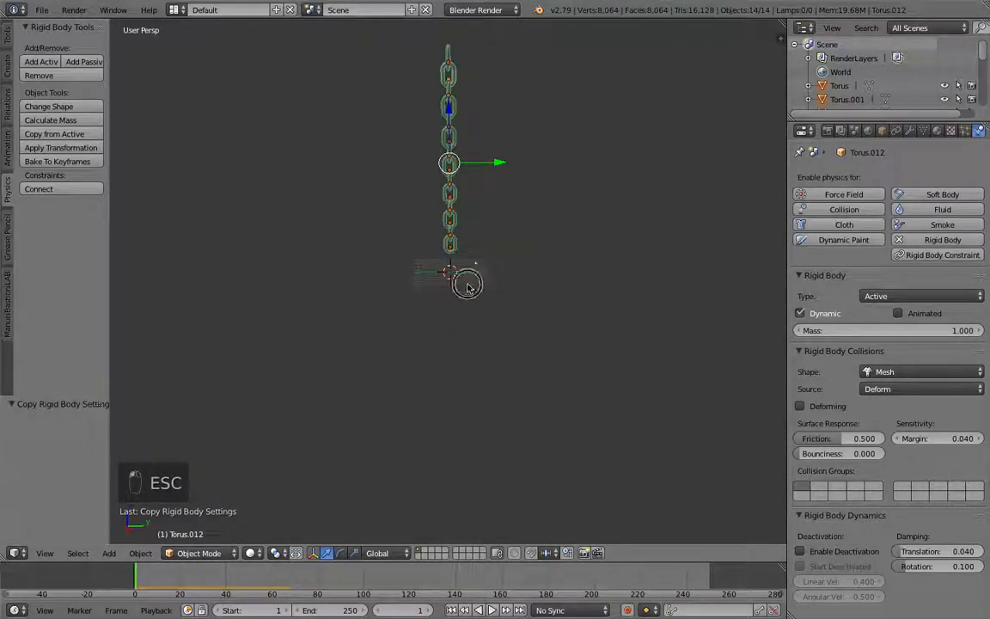
Step: Add a plane at the origin and scale it up about 9.3 times as the ground
scroll(482, 275, "up", 10)
middle_click_drag(528, 279, 527, 283)
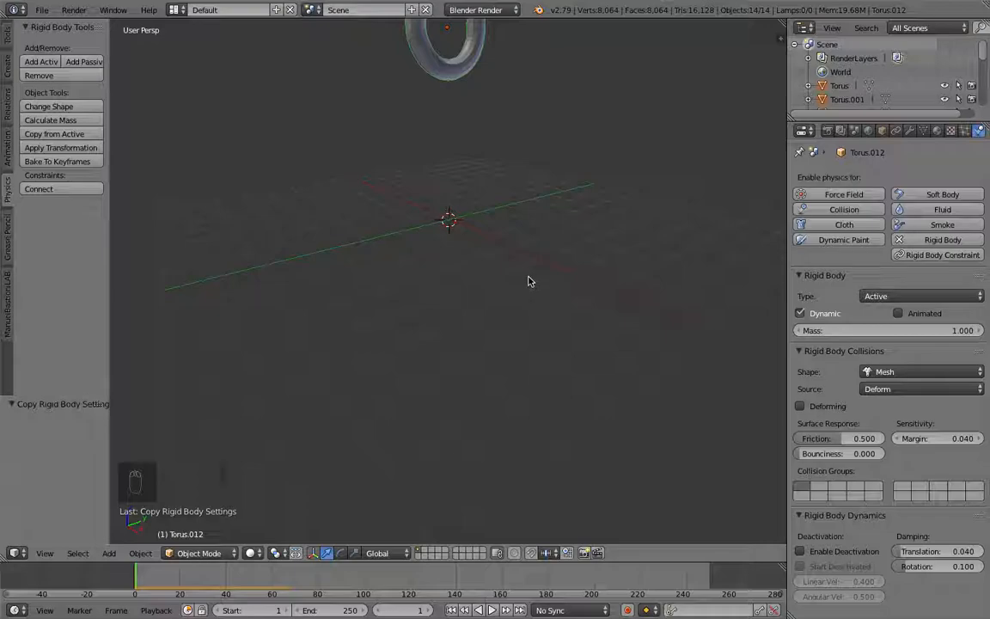
key("shift+a")
left_click(563, 284)
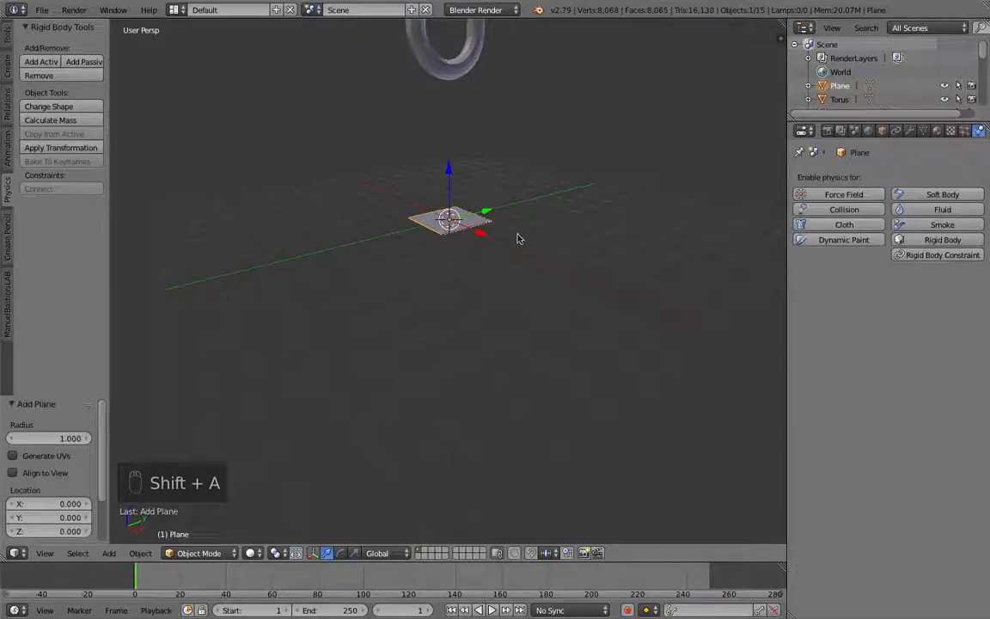
key("s")
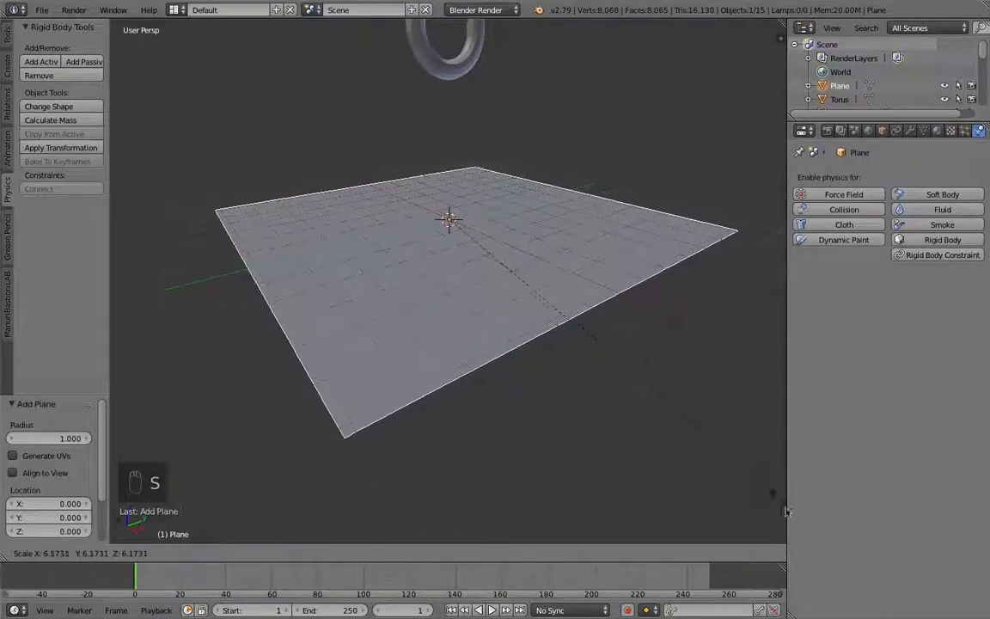
left_click(272, 118)
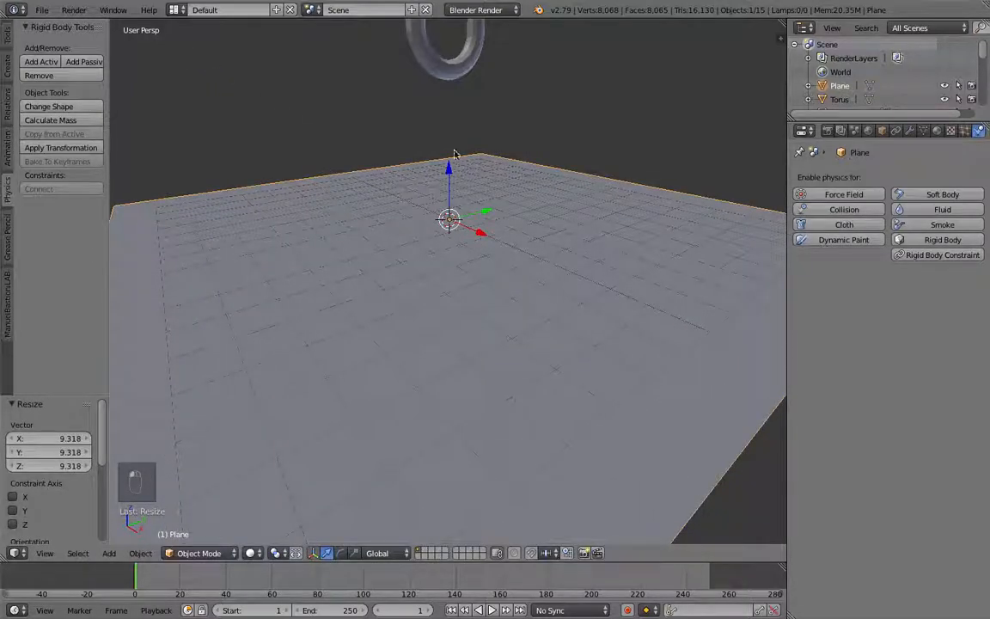
Step: Add a rigid body to the plane and set its type to Passive
left_click(943, 239)
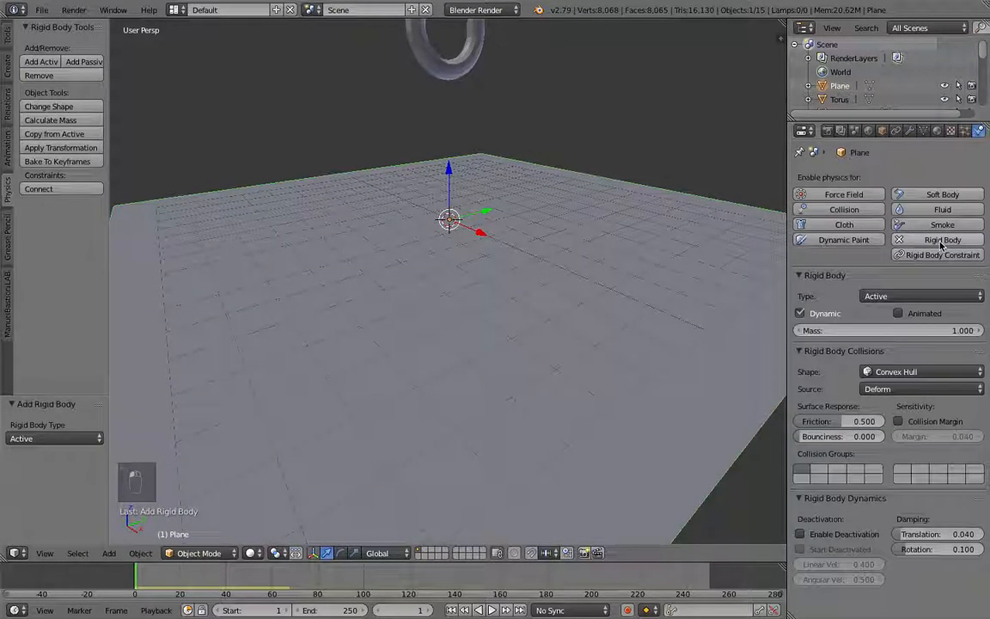
left_click(934, 297)
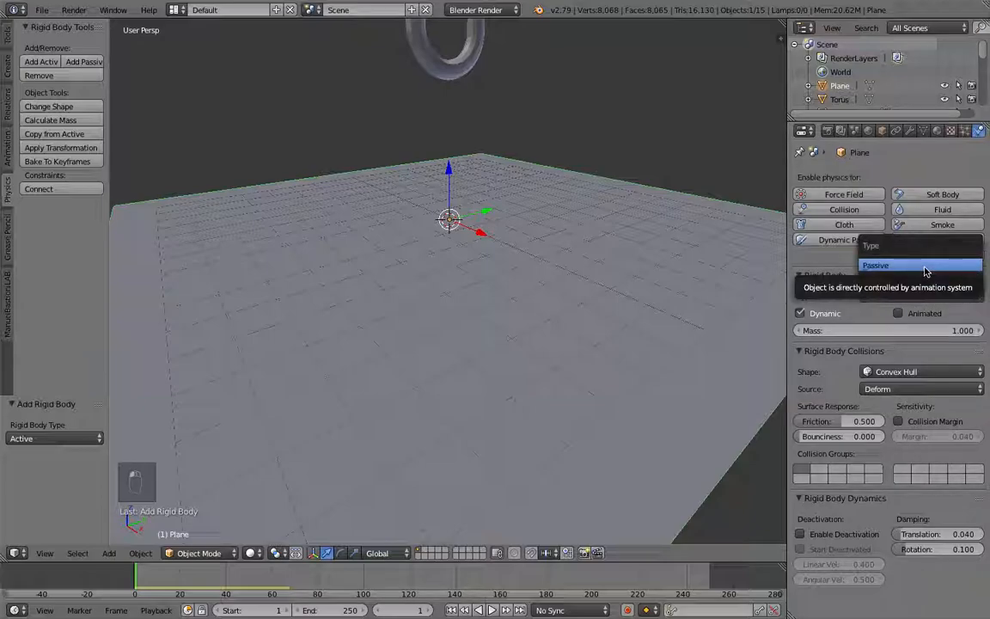
left_click(925, 267)
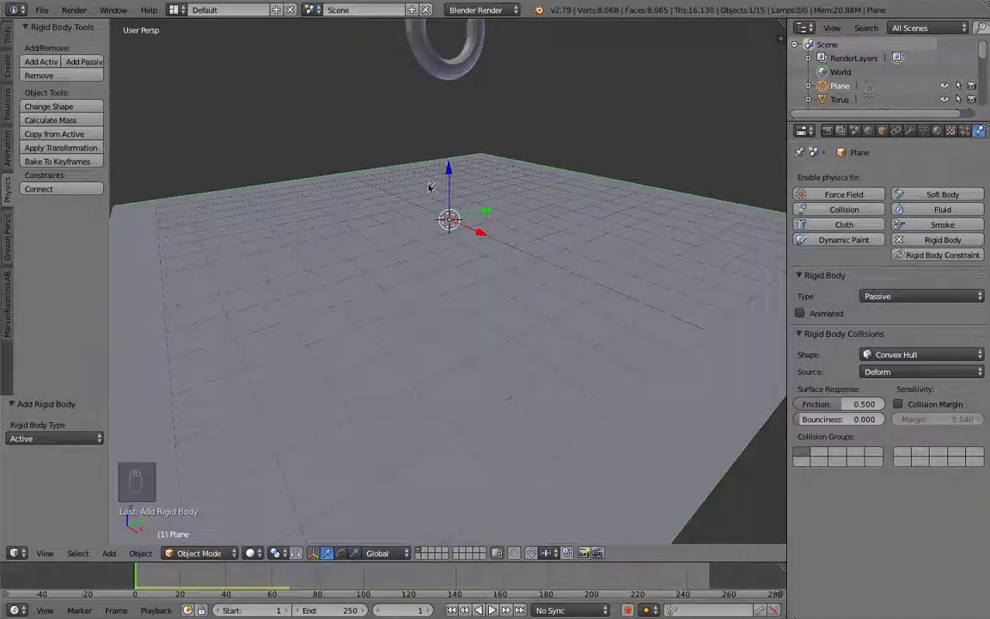
Step: Play the animation to preview the chain falling onto the ground plane, then stop playback
scroll(428, 186, "down", 5)
key("alt+a")
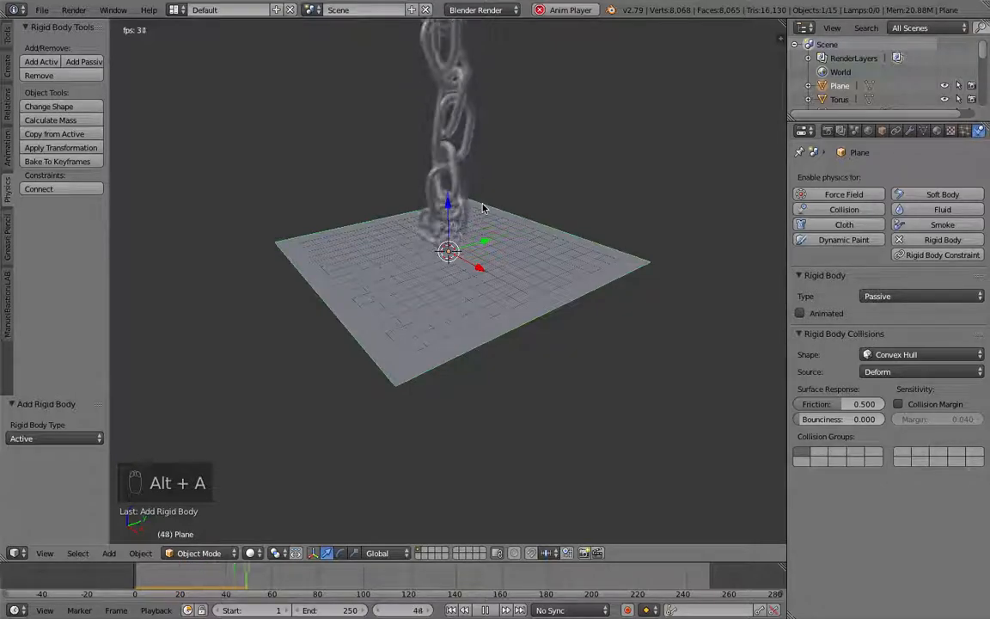
scroll(489, 219, "down", 1)
middle_click_drag(490, 221, 407, 249)
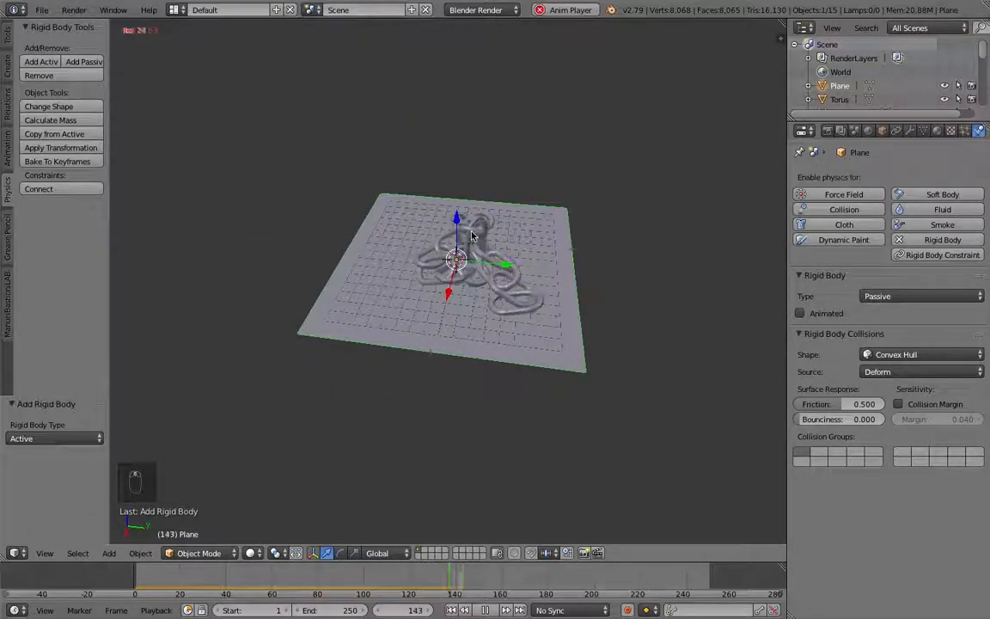
key("Escape")
Step: Select the chain's bottom link, snap the 3D cursor to it, and enter Edit Mode on it
scroll(516, 233, "down", 5)
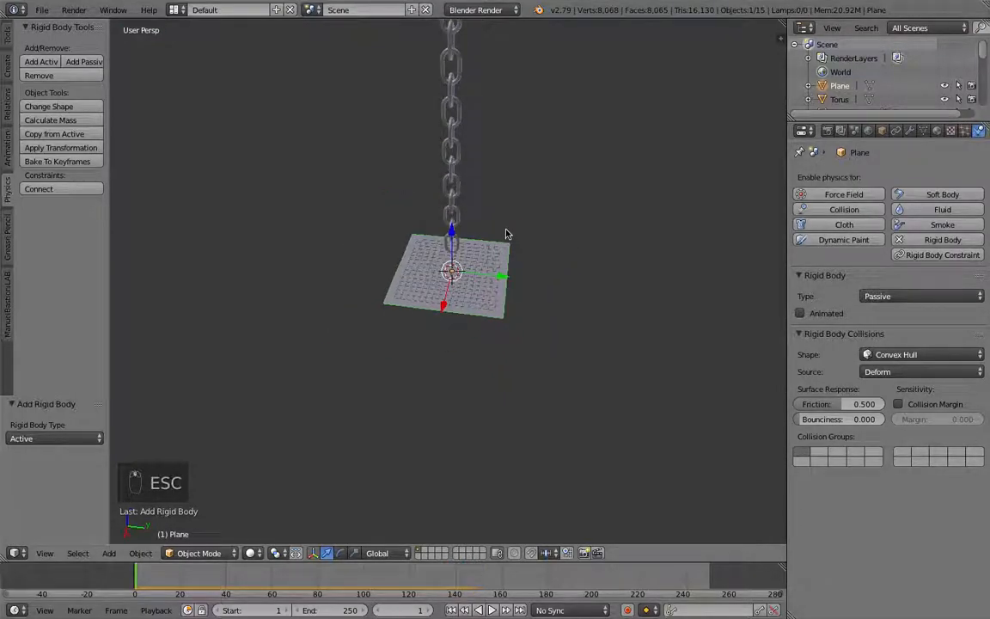
middle_click_drag(524, 209, 613, 200)
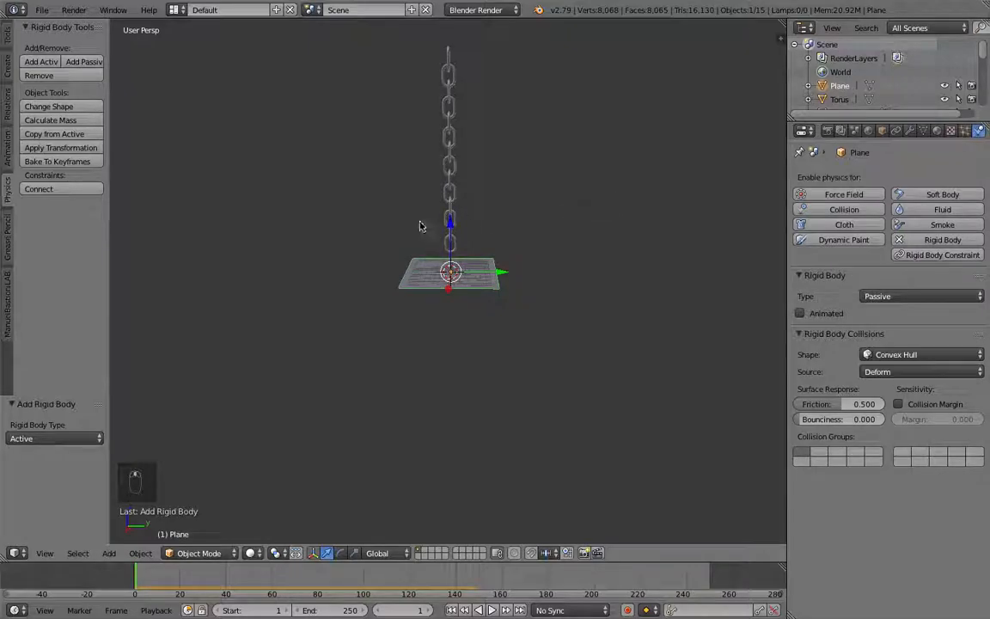
scroll(506, 230, "up", 5)
middle_click_drag(510, 222, 514, 167)
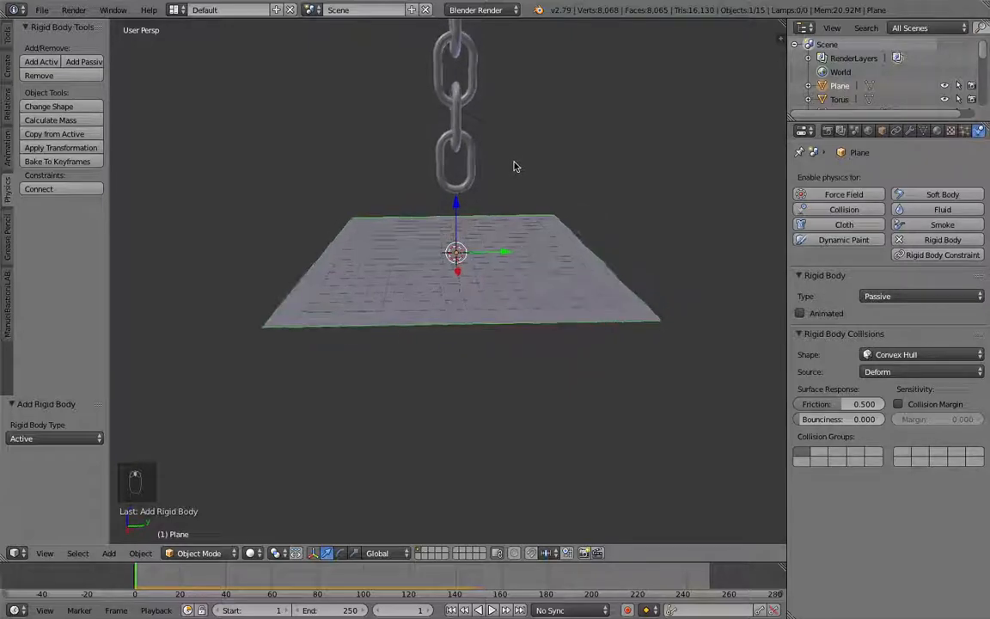
right_click(470, 166)
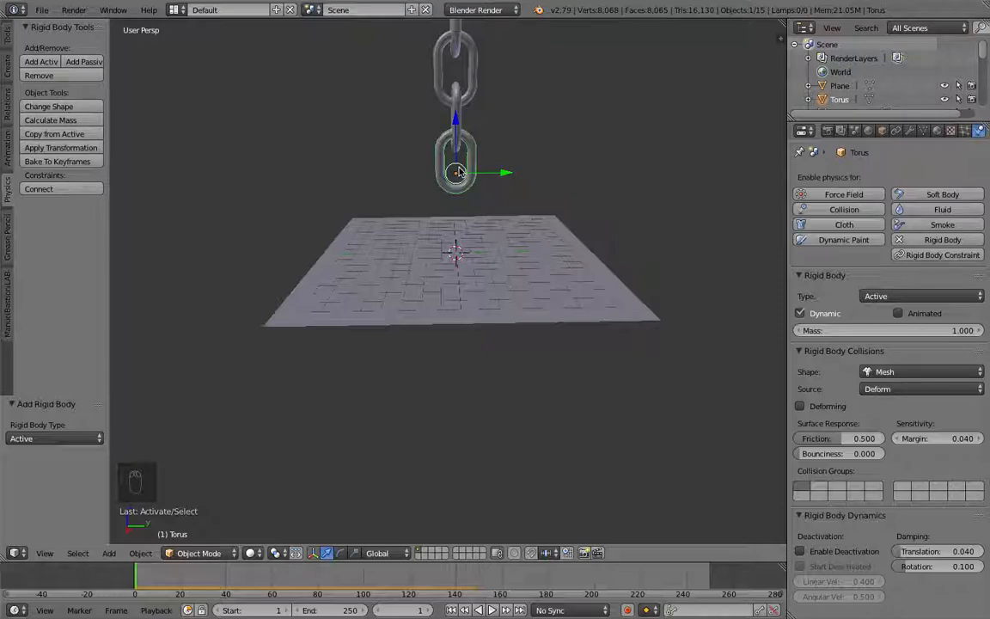
key("shift+s")
left_click(464, 171)
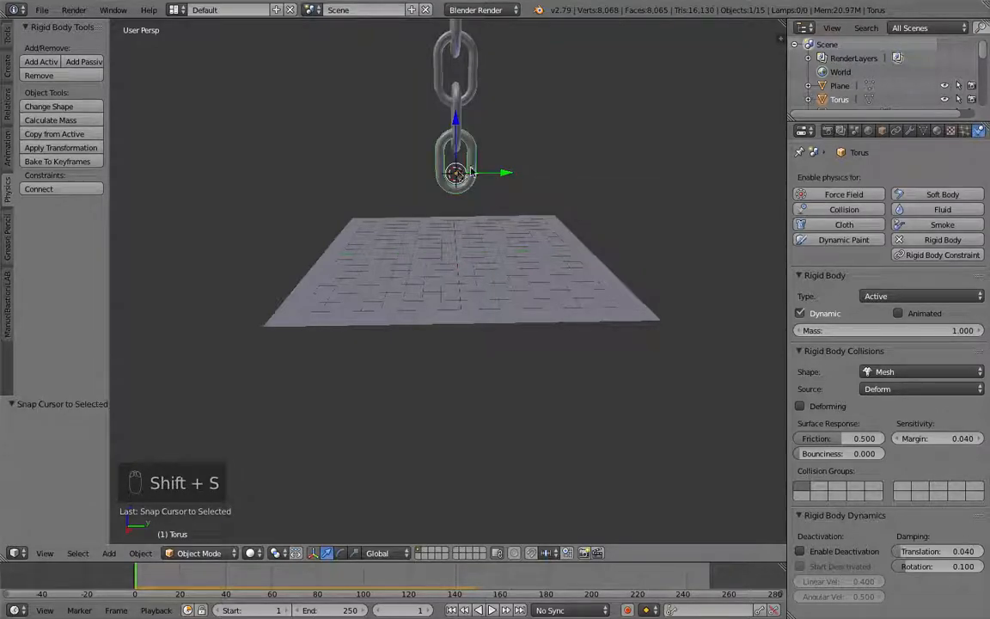
scroll(473, 174, "up", 3)
scroll(472, 171, "down", 1)
middle_click_drag(473, 170, 449, 175)
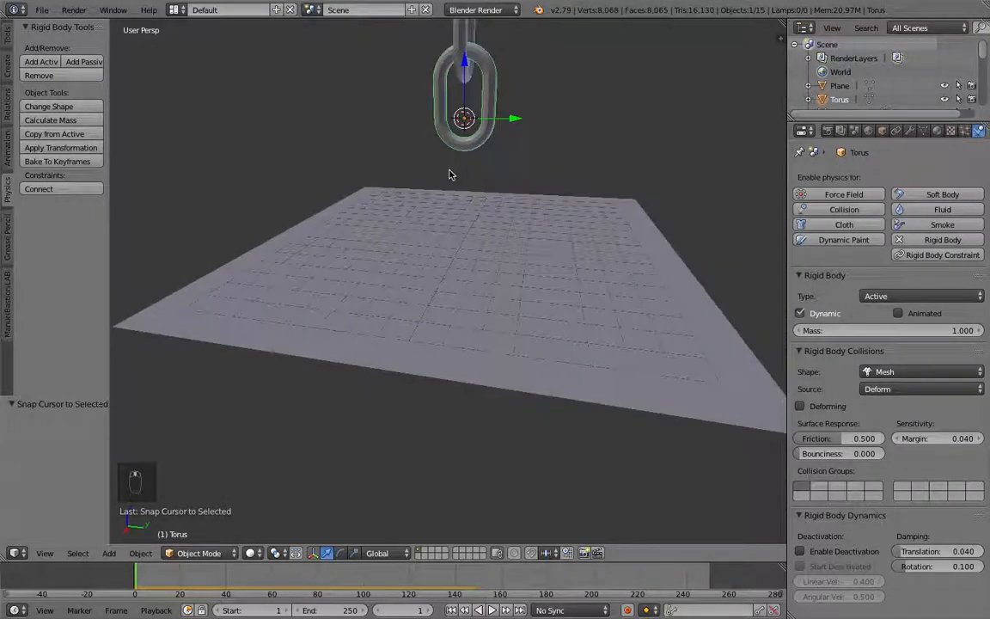
key("Tab")
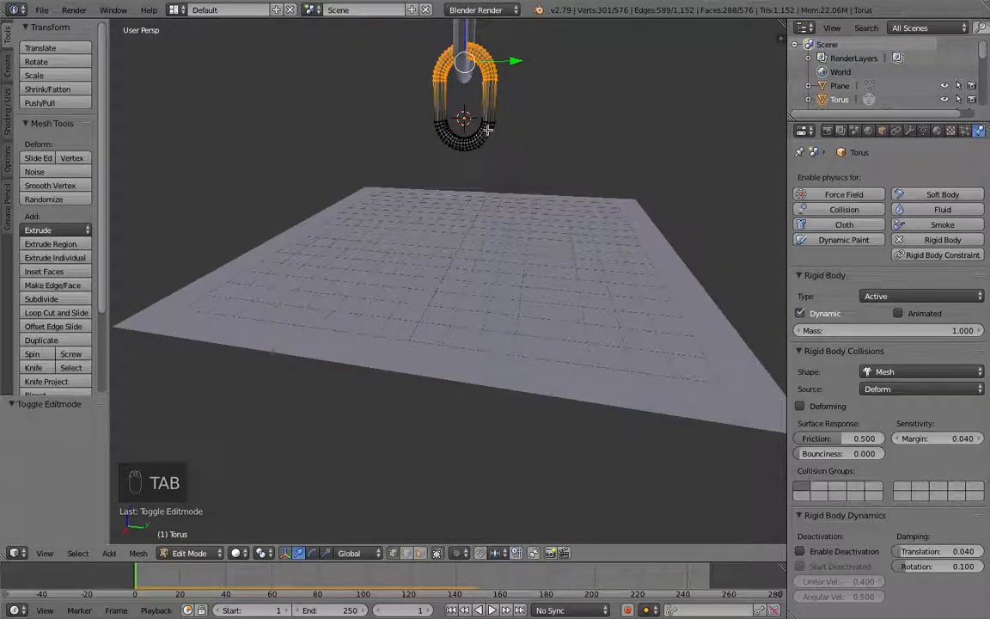
key("g")
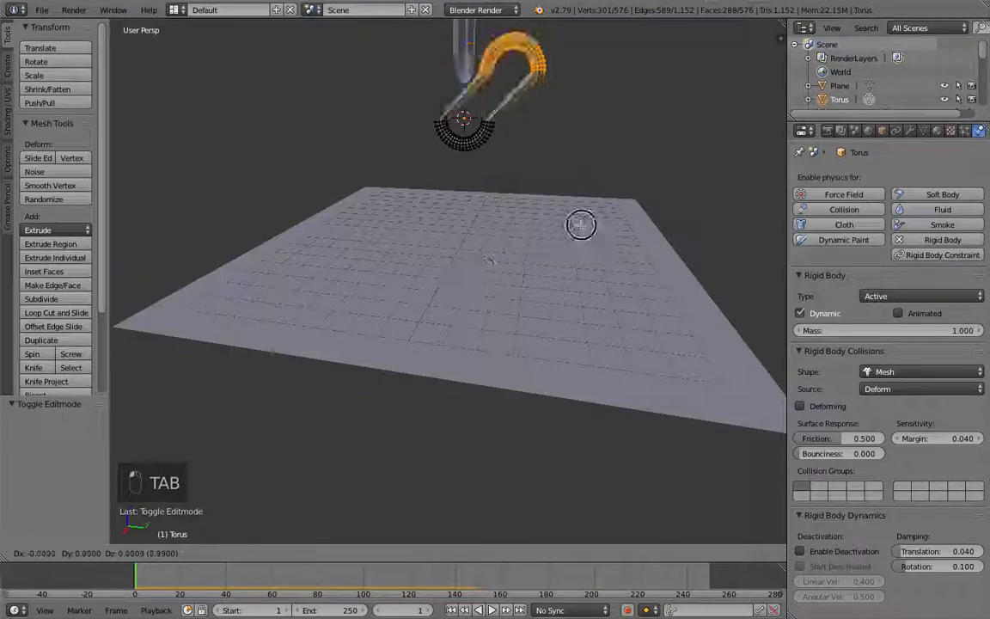
left_click(456, 243)
key("super+z")
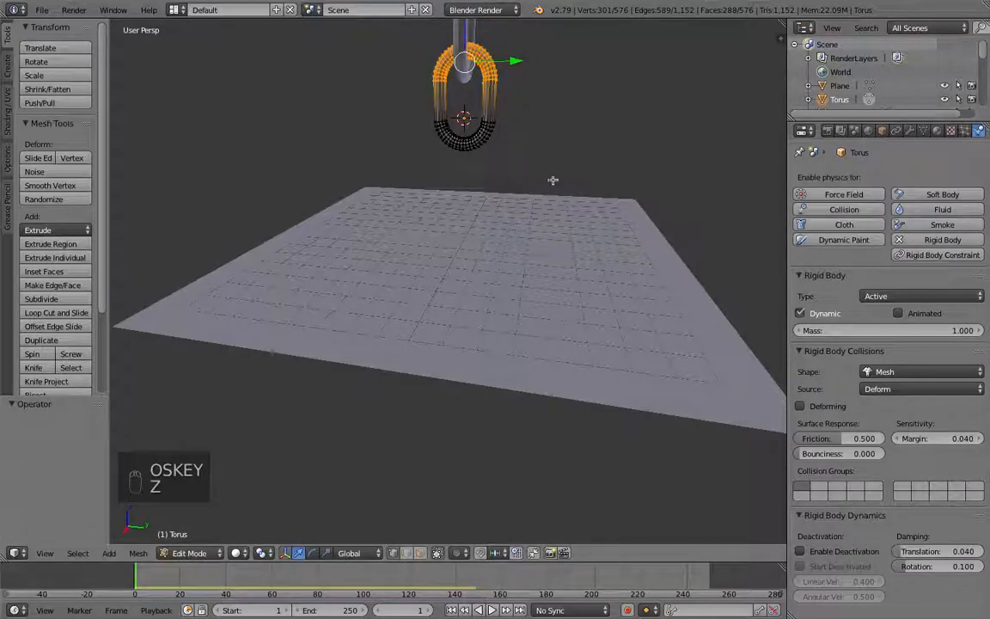
Step: Add a UV sphere to the bottom link's mesh and move it down along Z
key("shift+a")
left_click(478, 125)
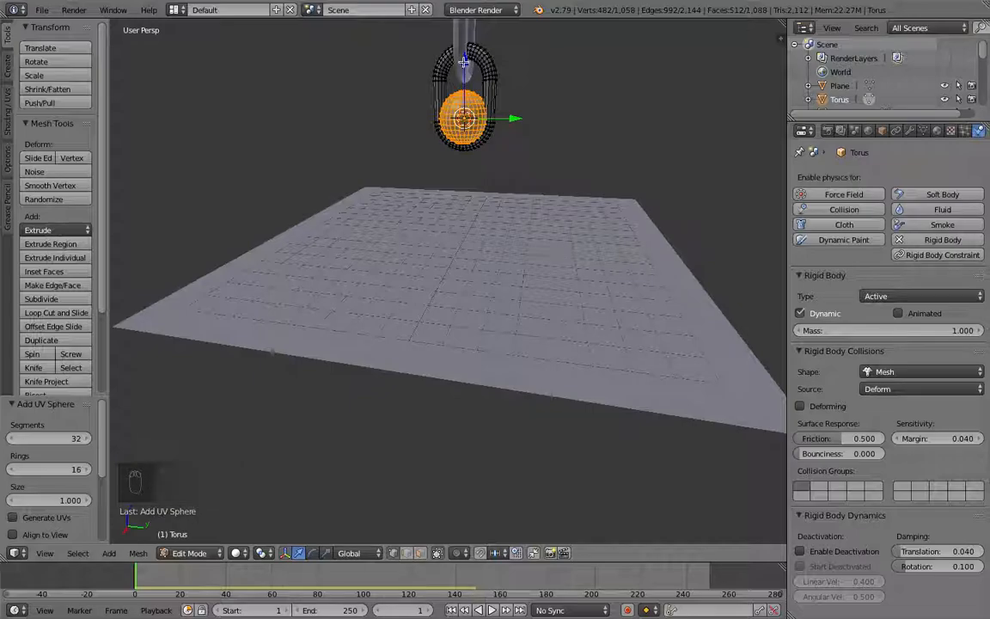
key("g")
key("z")
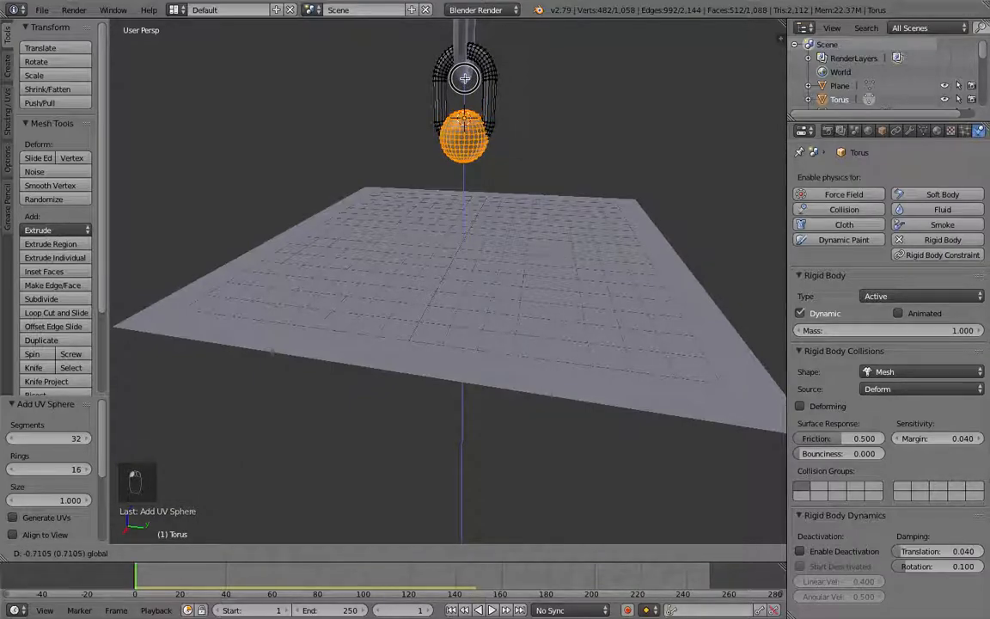
left_click(469, 90)
Step: Scale the sphere up about 2.4 times and reposition it just below the bottom link as a ball weight
key("s")
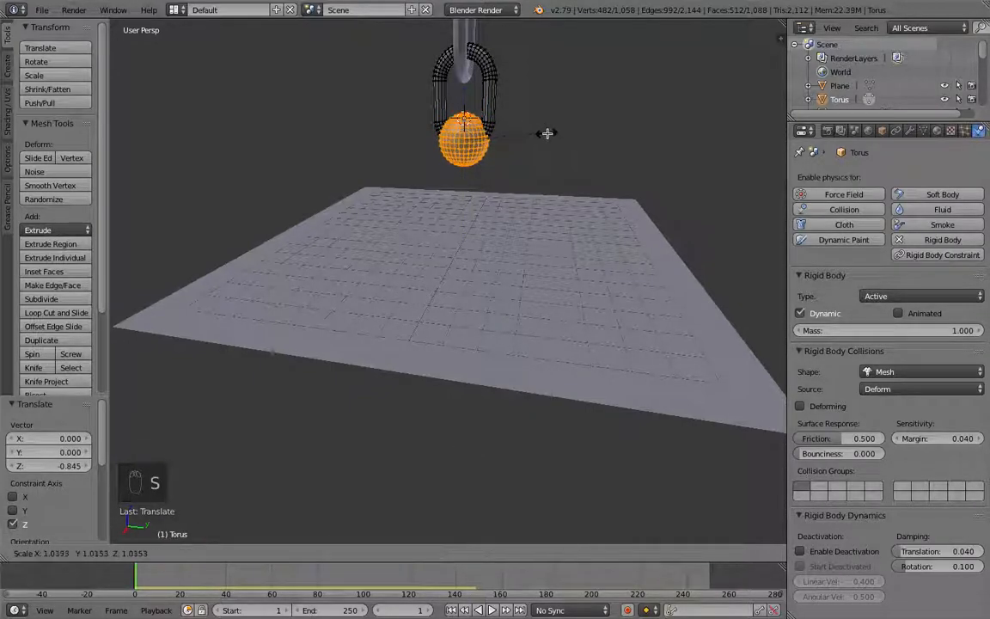
left_click(626, 151)
left_click_drag(464, 85, 464, 94)
key("s")
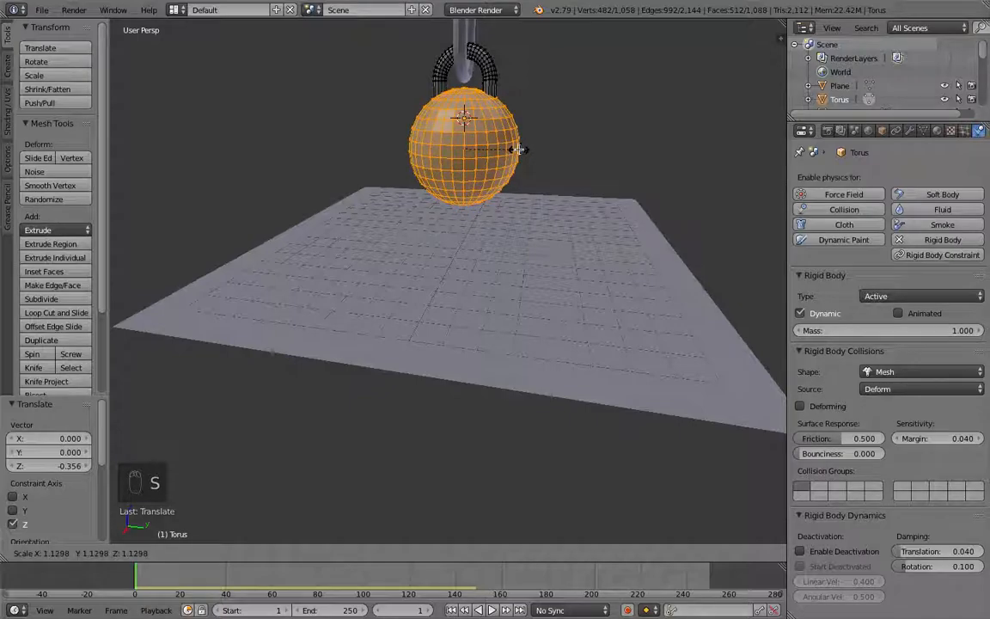
left_click(513, 150)
left_click_drag(464, 87, 464, 94)
key("s")
left_click(510, 135)
mouse_move(511, 135)
middle_mouse_down()
mouse_move(371, 130)
mouse_move(470, 142)
mouse_move(517, 130)
middle_mouse_up()
Step: Leave Edit Mode and play the animation to preview the weighted chain, then stop playback
scroll(516, 129, "down", 3)
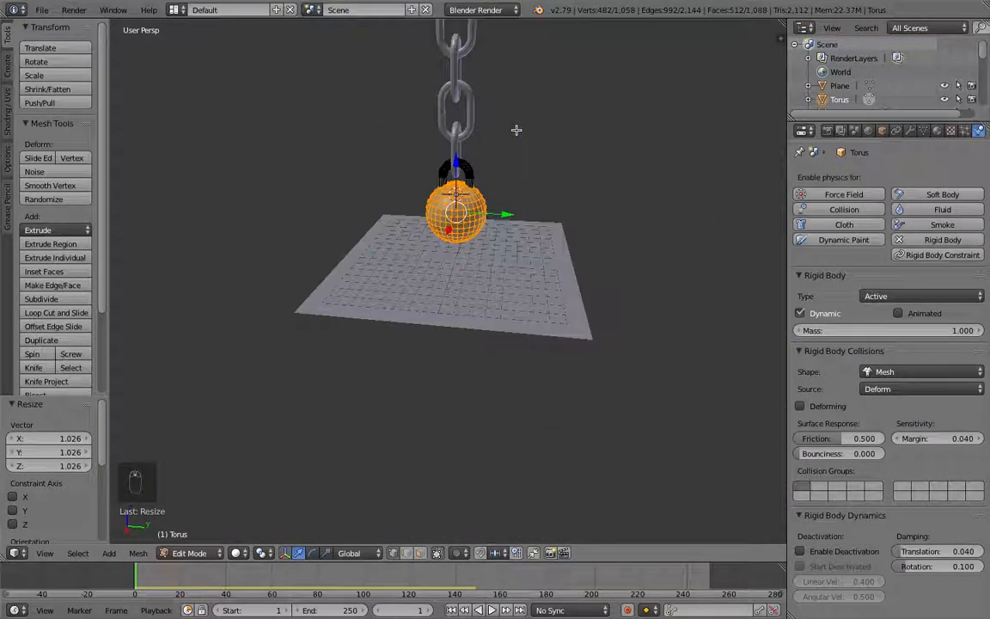
scroll(517, 130, "down", 5)
middle_click_drag(517, 139, 528, 114)
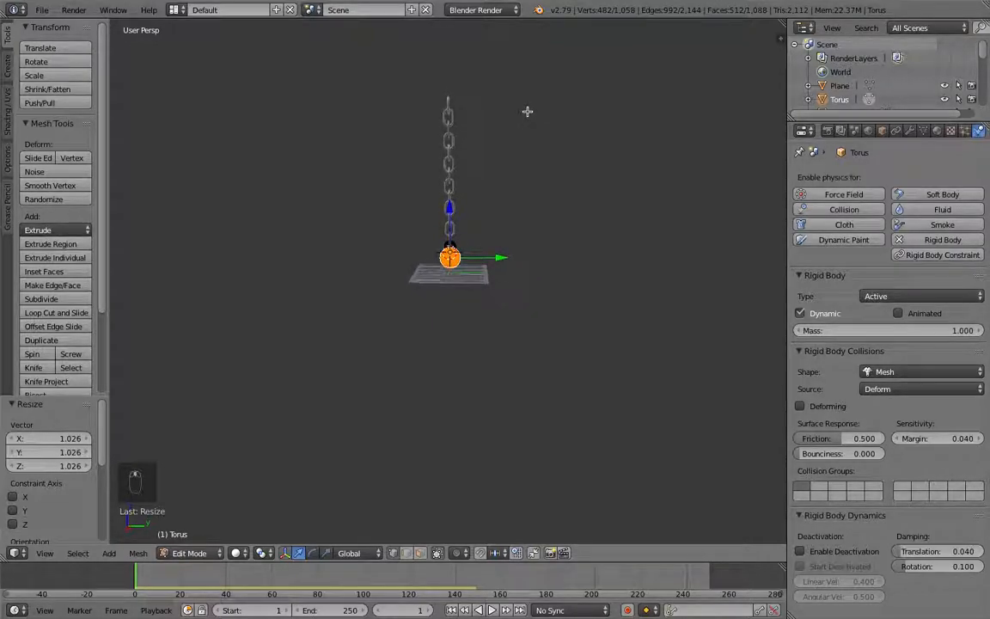
key("Tab")
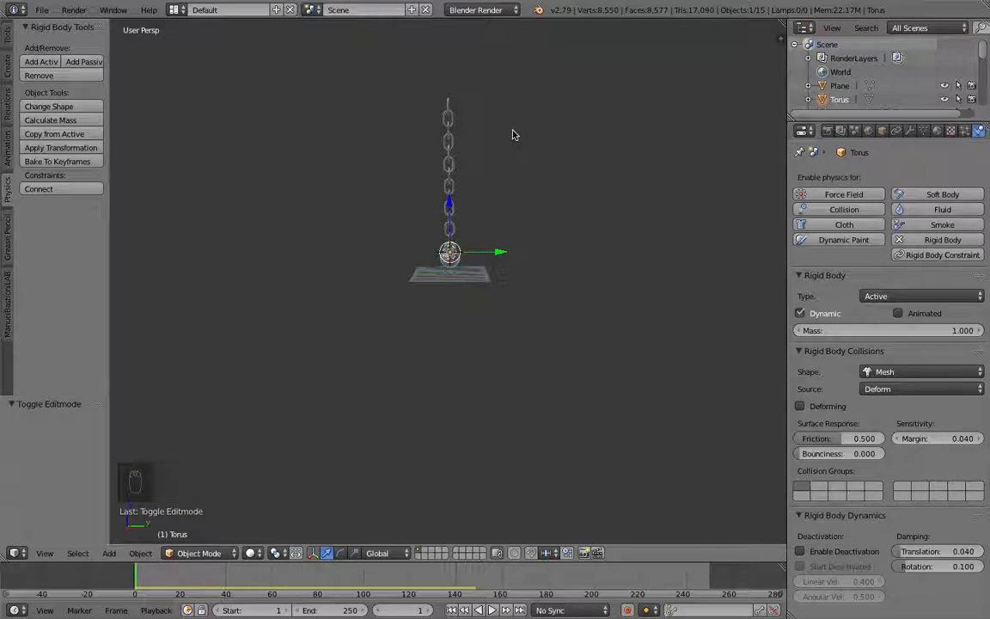
key("alt+a")
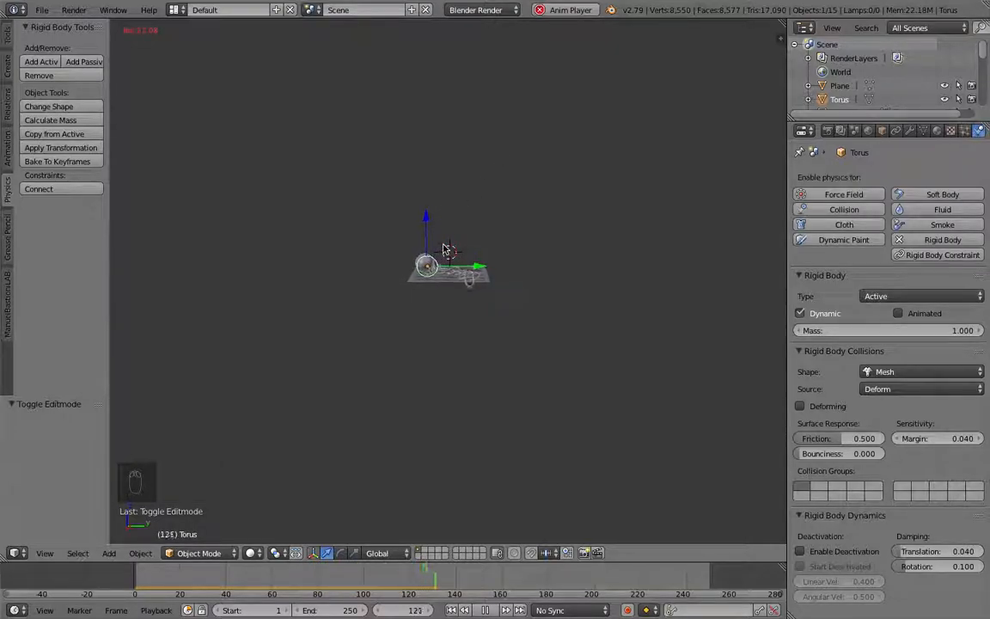
key("Escape")
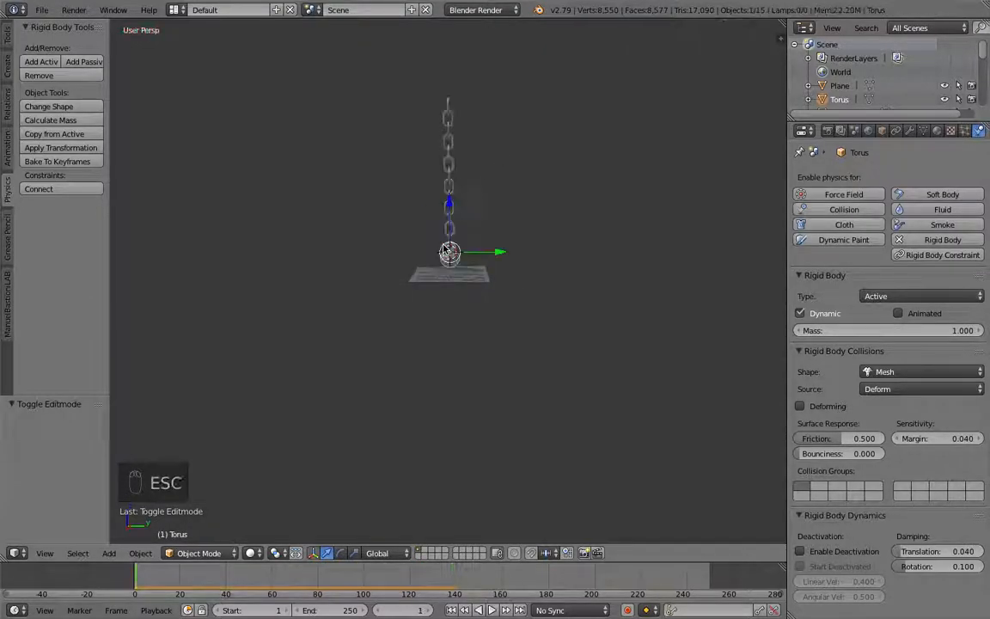
Step: Select the chain's top link, snap the 3D cursor to it, and disable its Dynamic rigid body option
right_click(449, 108)
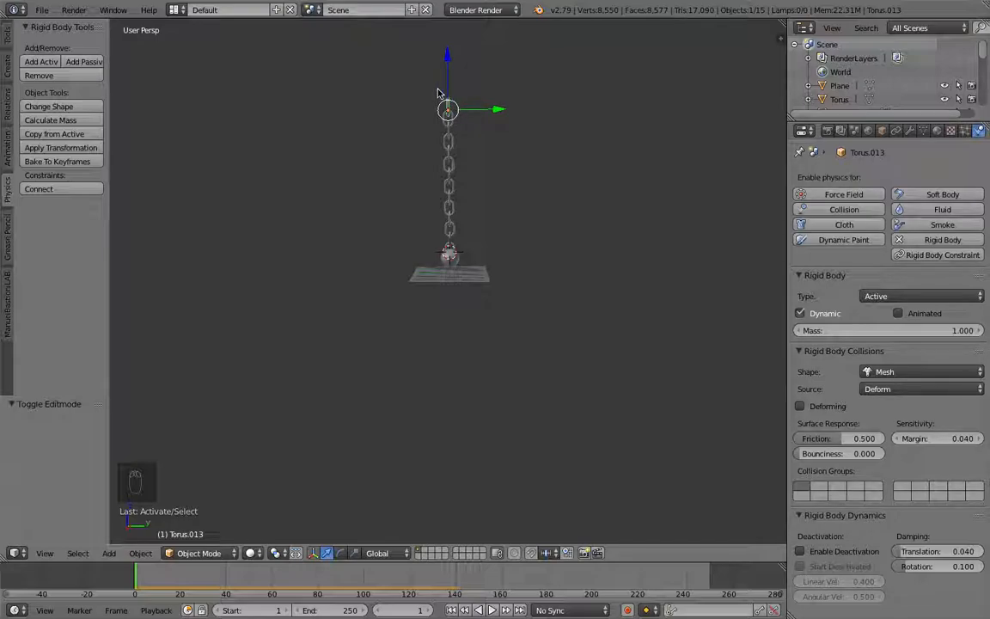
key("shift+s")
left_click(464, 102)
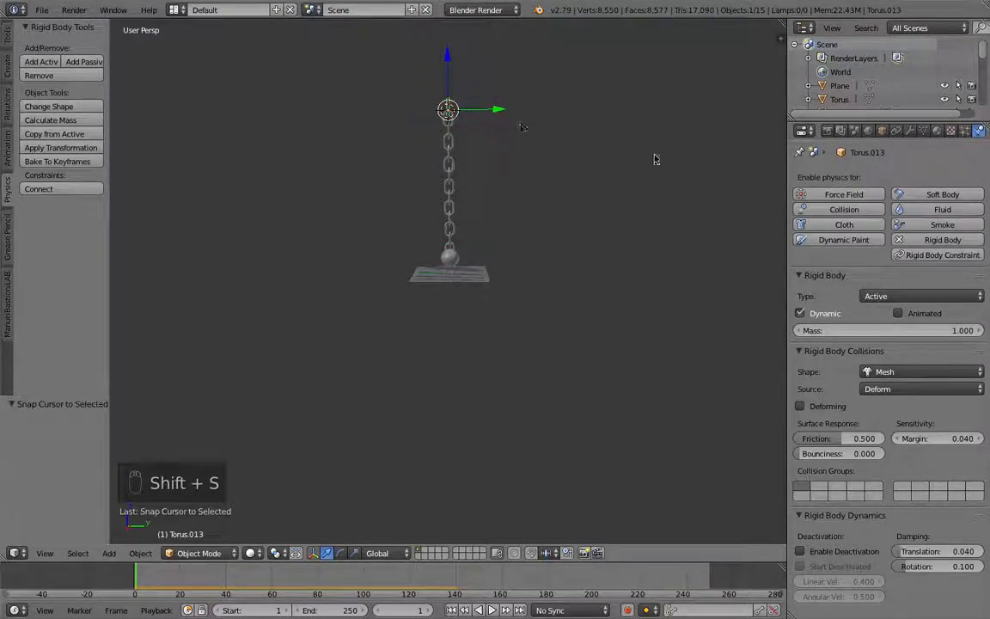
left_click(800, 314)
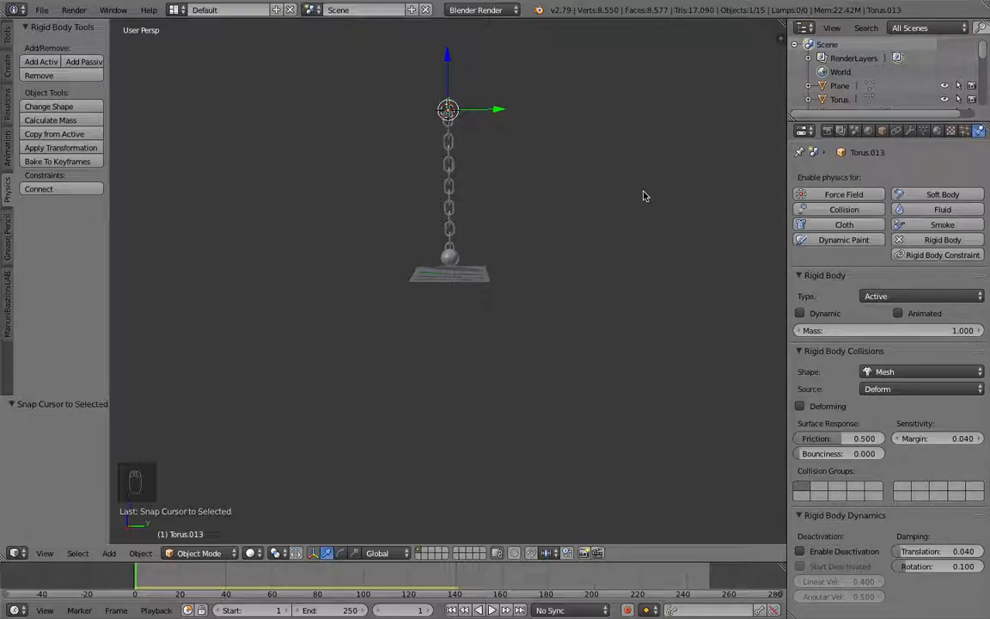
Step: Play the animation to preview the chain hanging from its fixed top link, then stop playback
key("alt+a")
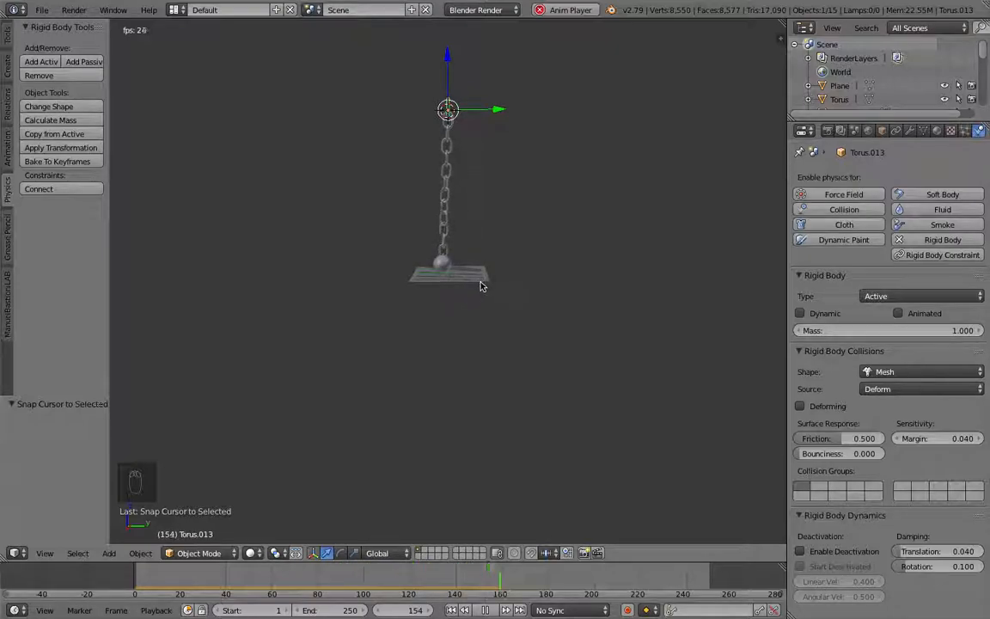
scroll(459, 175, "up", 2)
scroll(458, 179, "down", 1)
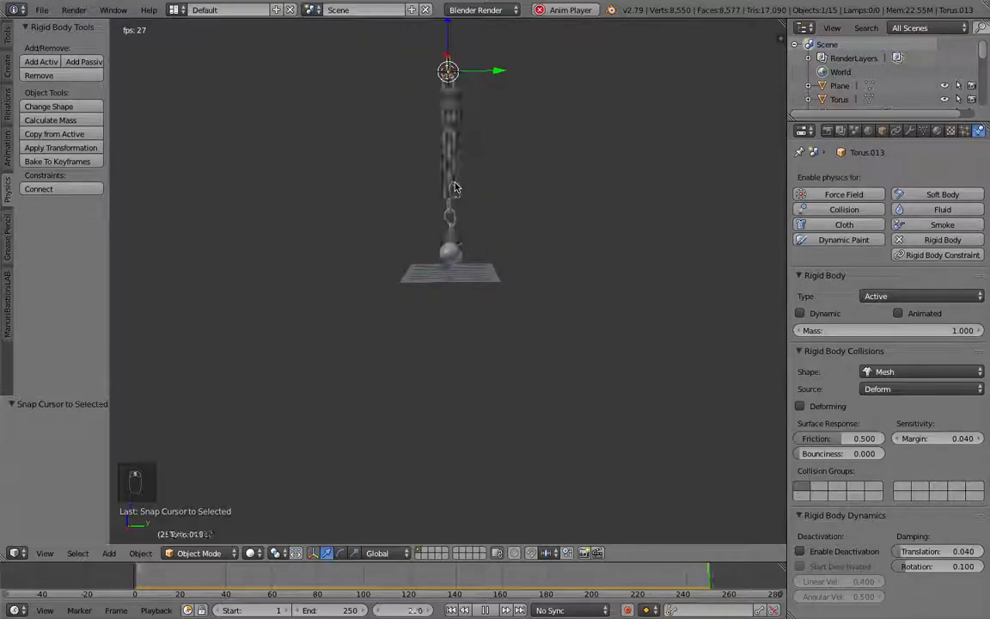
key("Escape")
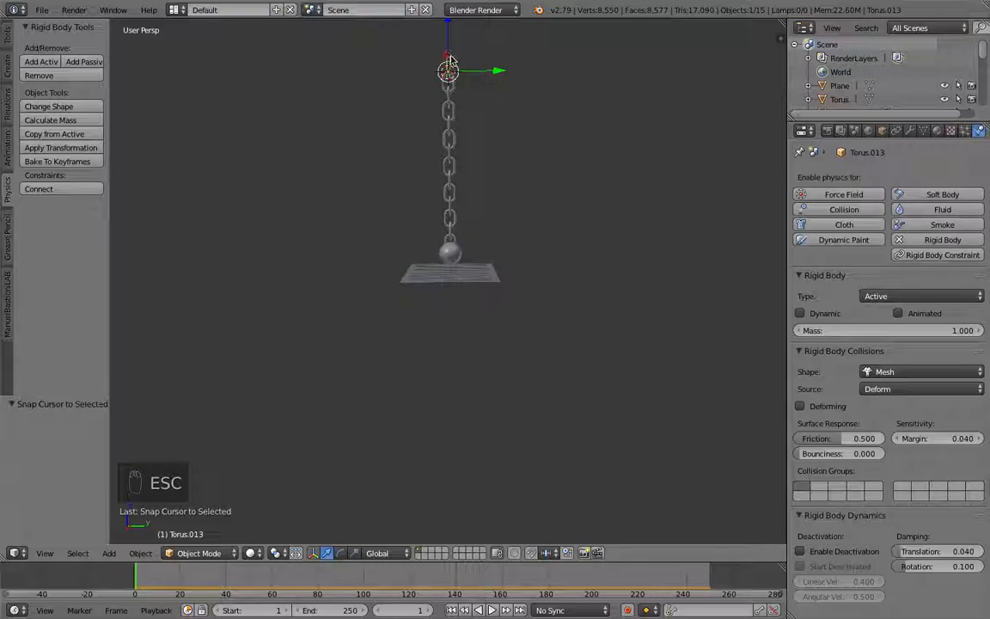
Step: Box-select the chain links and ball, raise them about 1.66 units along Z, and preview the fall
key("b")
left_click_drag(480, 56, 437, 252)
key("b")
left_click(450, 113)
left_click_drag(450, 112, 451, 104)
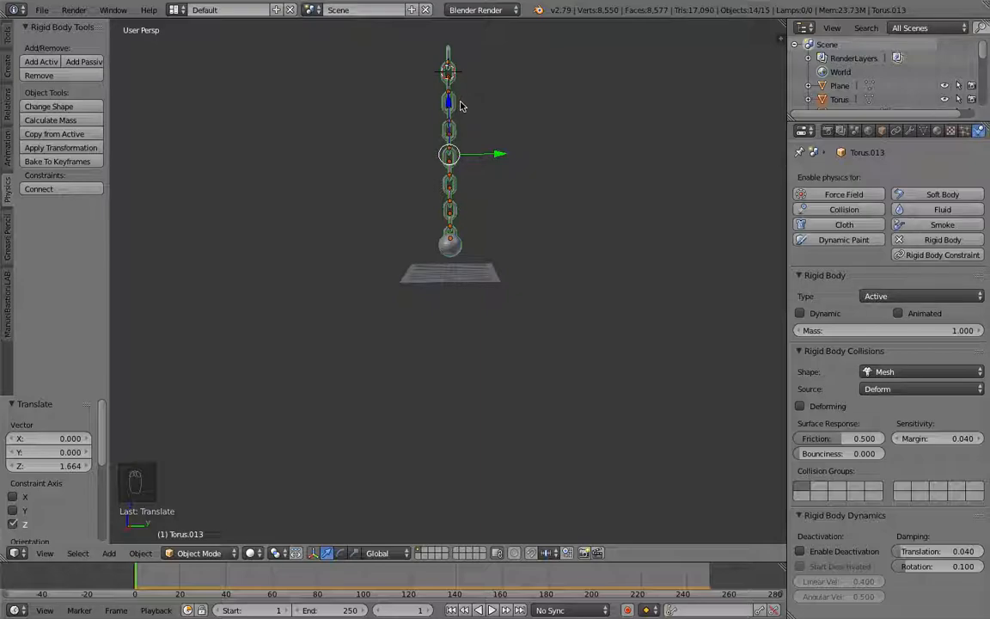
key("alt+a")
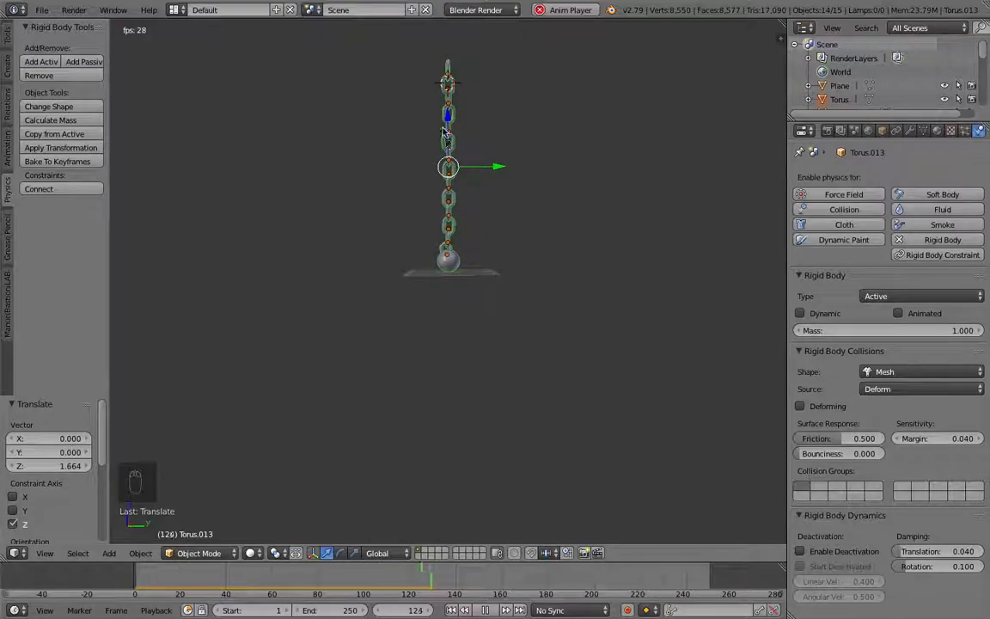
key("Escape")
Step: Raise the selection about 0.82 units further along Z and replay the preview
key("g")
key("z")
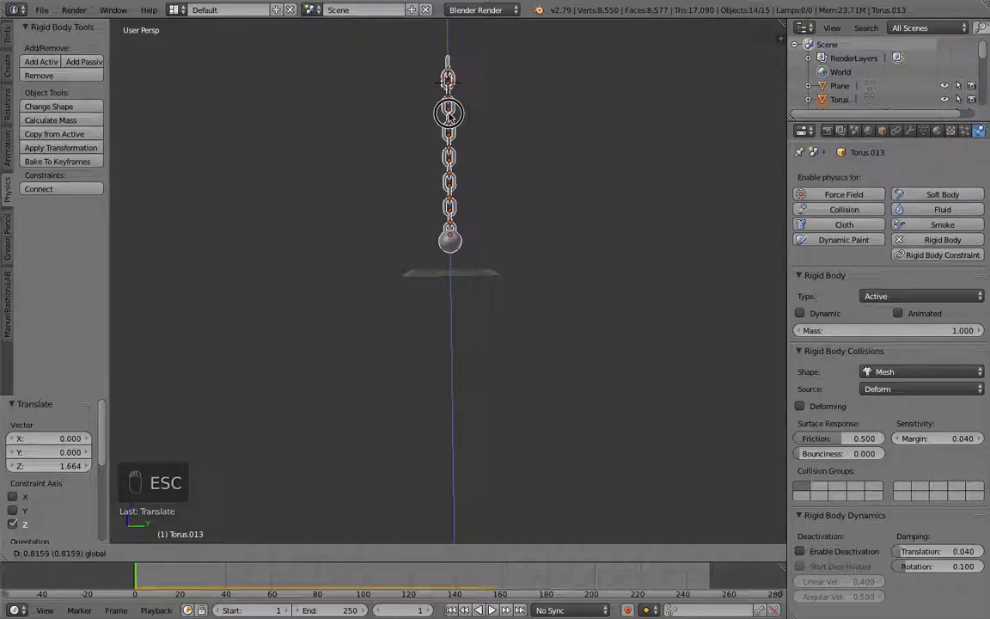
left_click(448, 127)
key("alt+a")
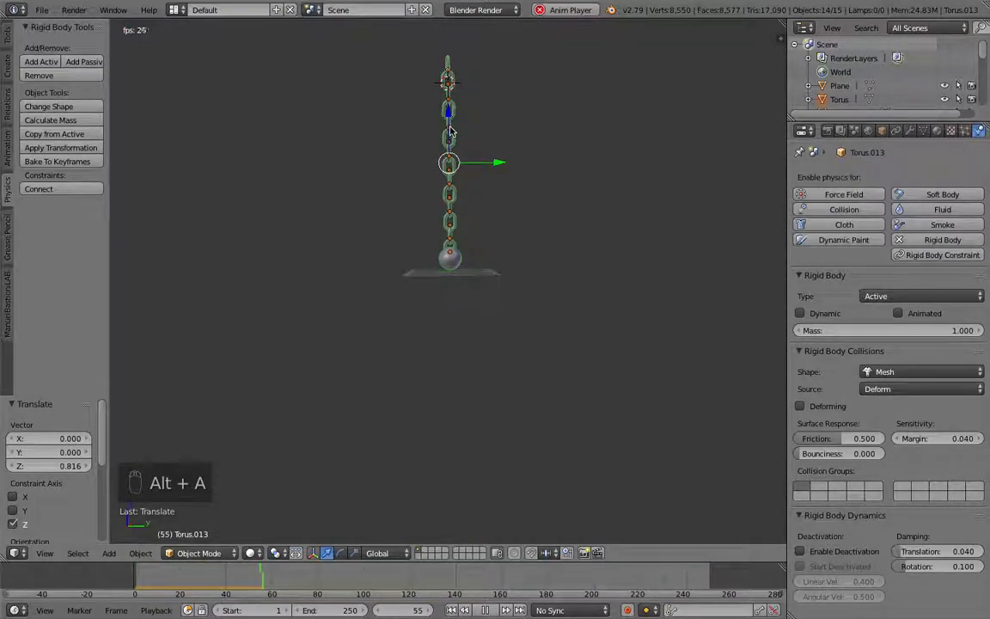
key("Escape")
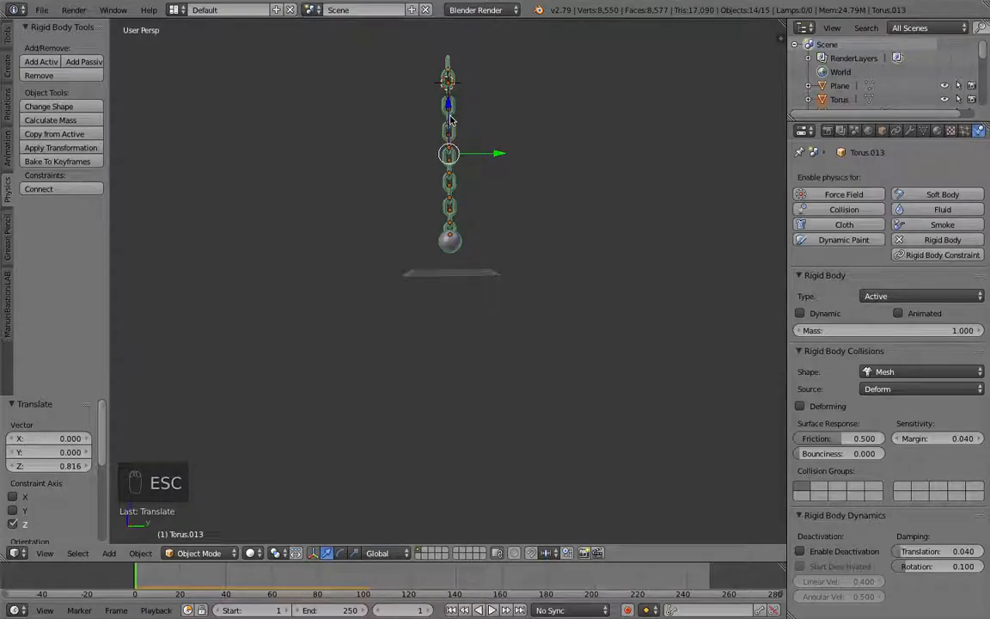
Step: Select the chain's top link, snap the 3D cursor to it, and set the pivot point to the 3D cursor
right_click(448, 66)
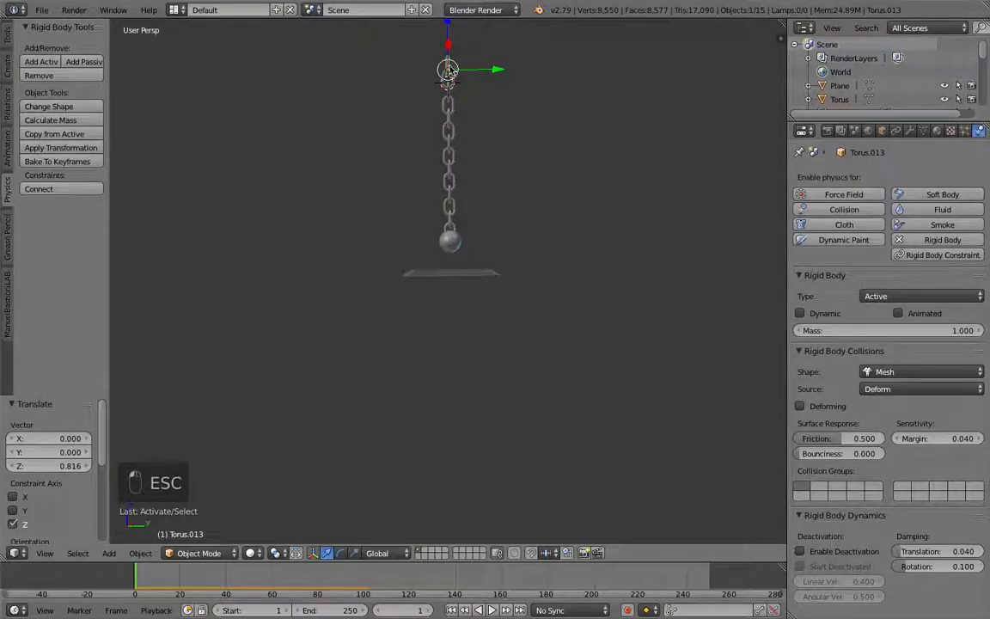
key("shift+s")
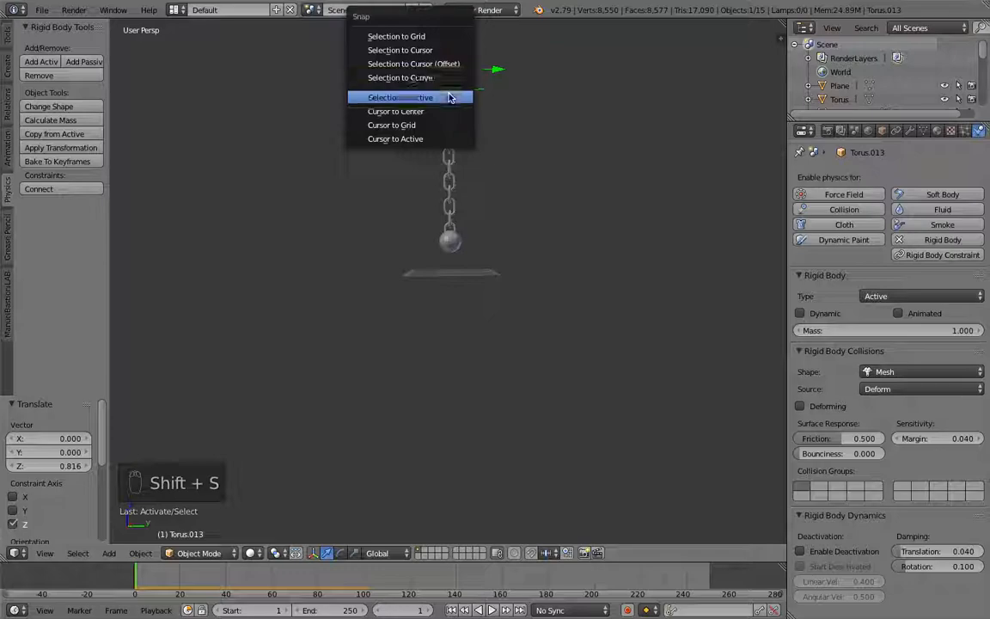
left_click(449, 98)
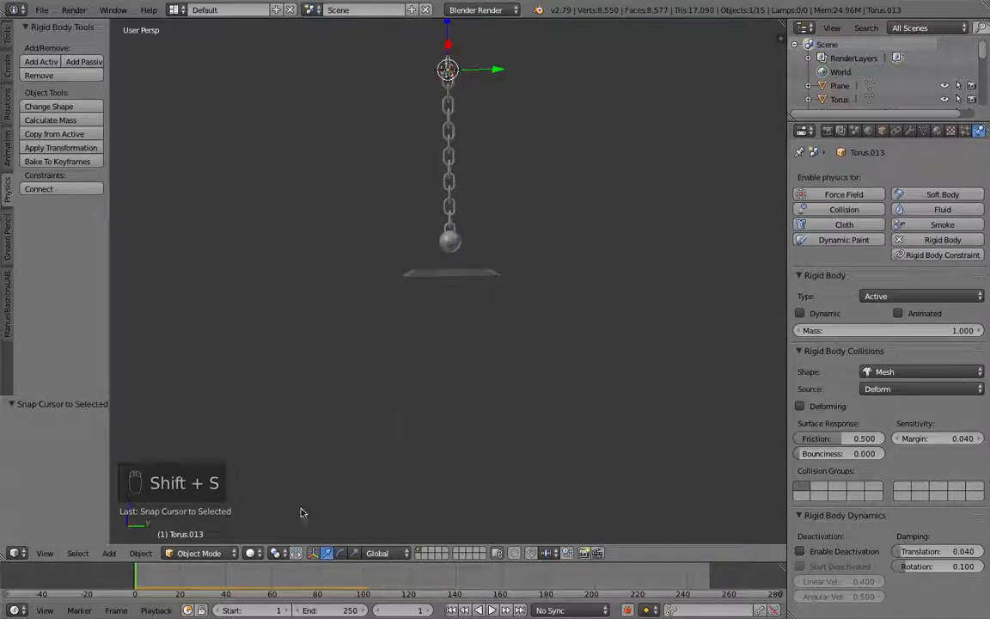
left_click(275, 553)
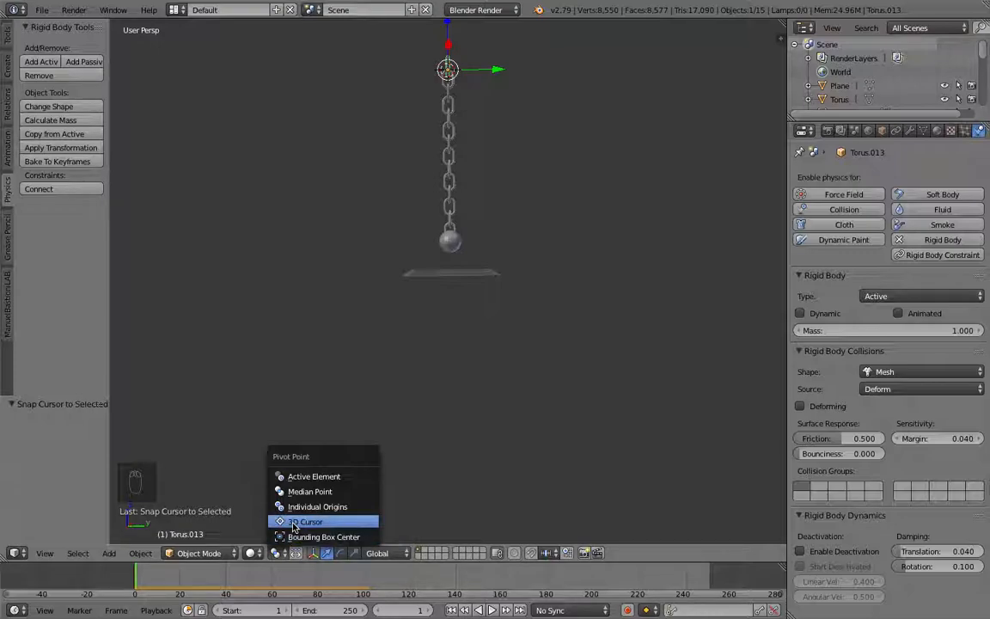
left_click(293, 521)
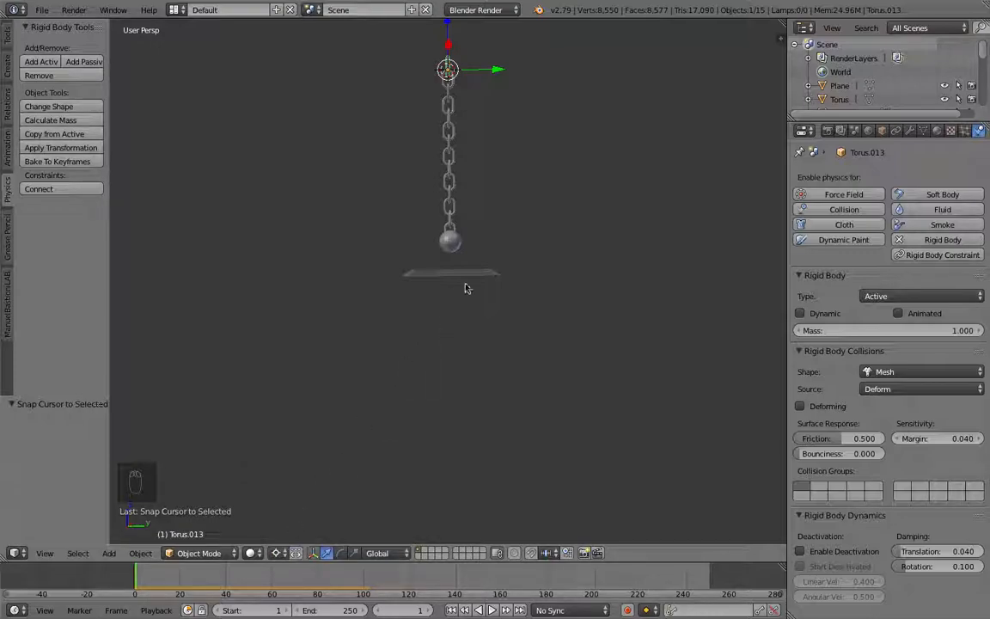
Step: Box-select all chain links and the ball and rotate them about 63 degrees around the top link
key("r")
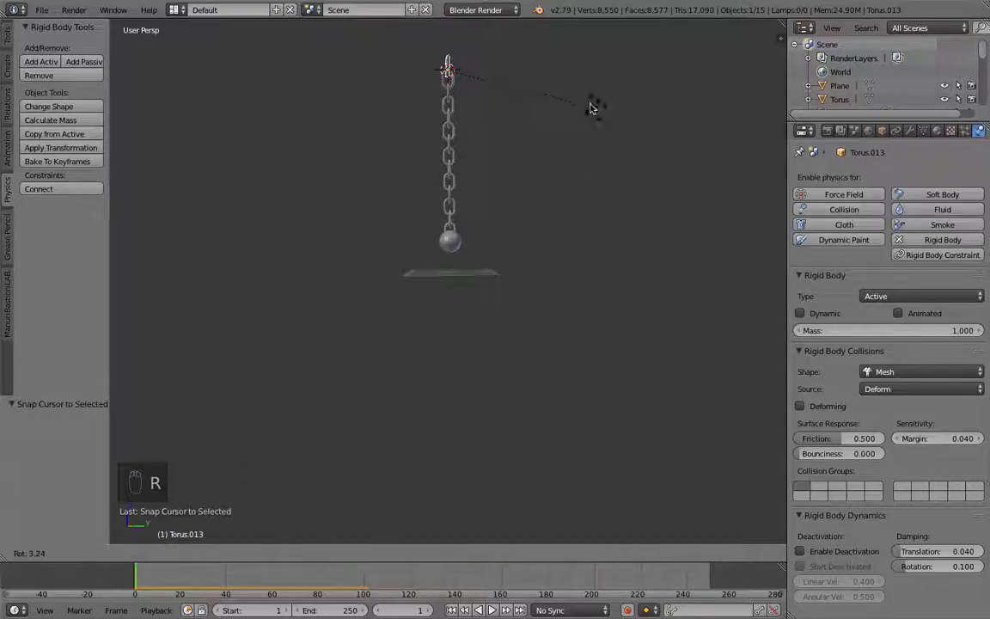
left_click(552, 82)
key("b")
left_click_drag(514, 45, 436, 261)
key("b")
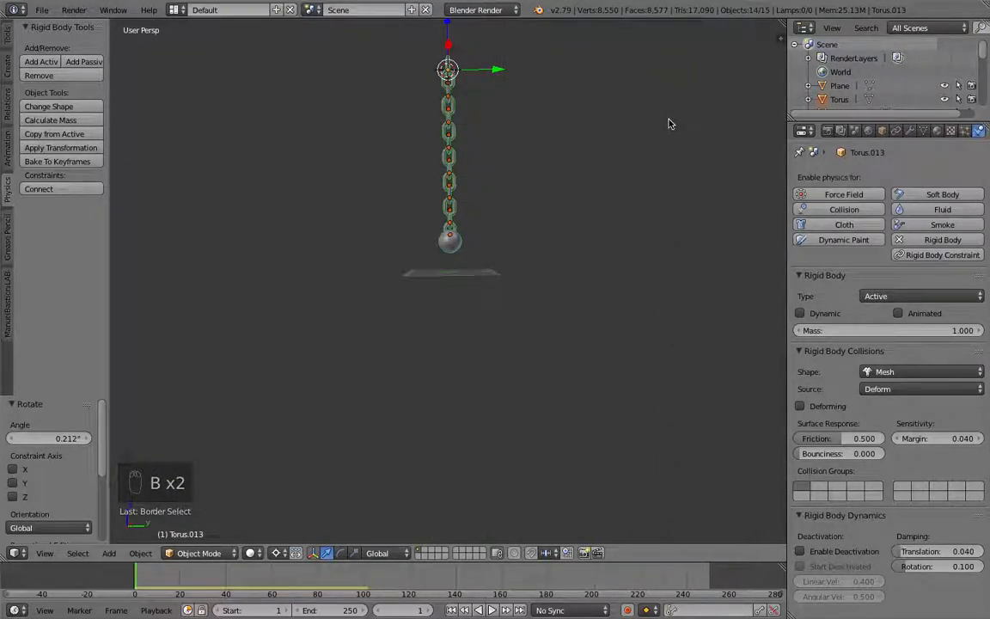
key("r")
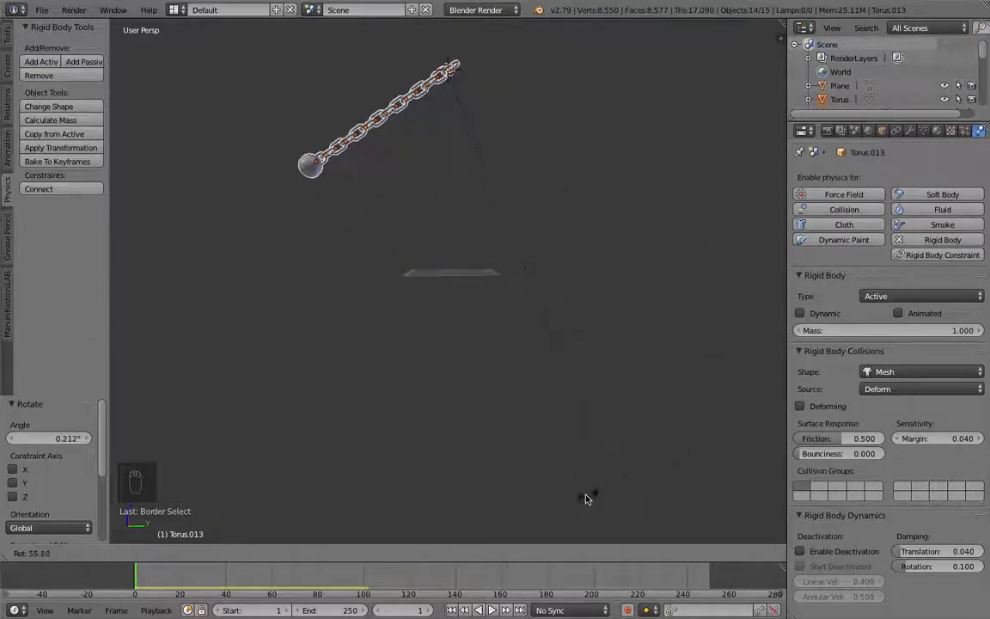
left_click(563, 482)
middle_click_drag(564, 467, 577, 327)
Step: Play the animation to preview the chain swinging from its top link, select the ball, and replay it
key("alt+a")
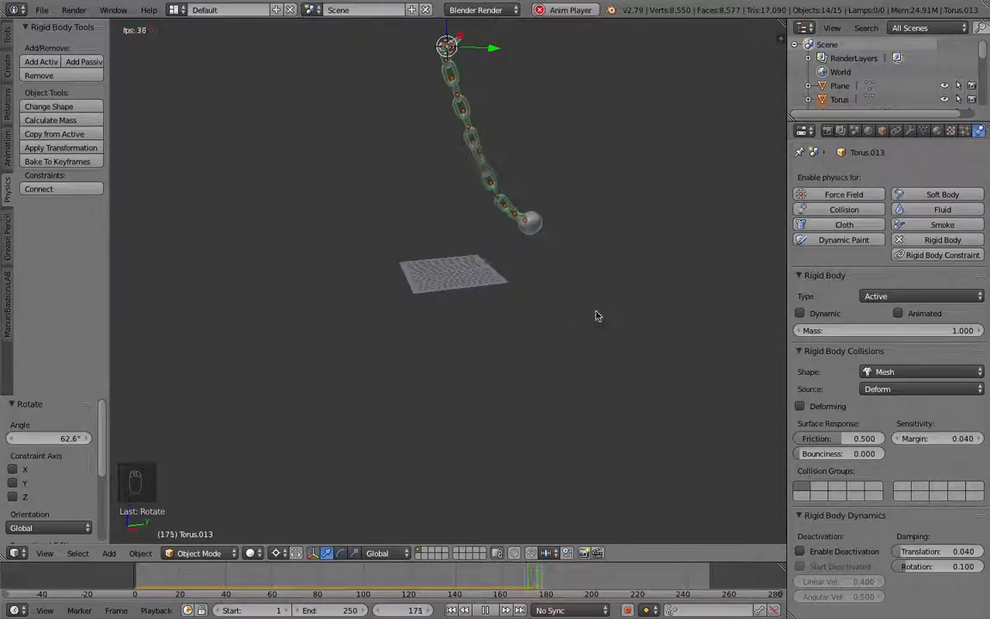
key("Escape")
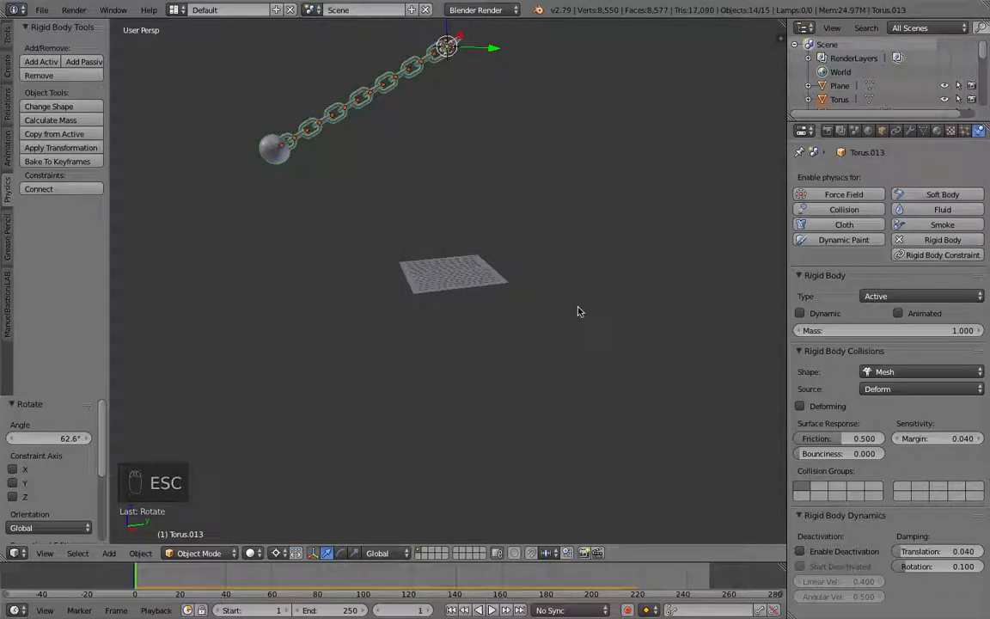
right_click(287, 148)
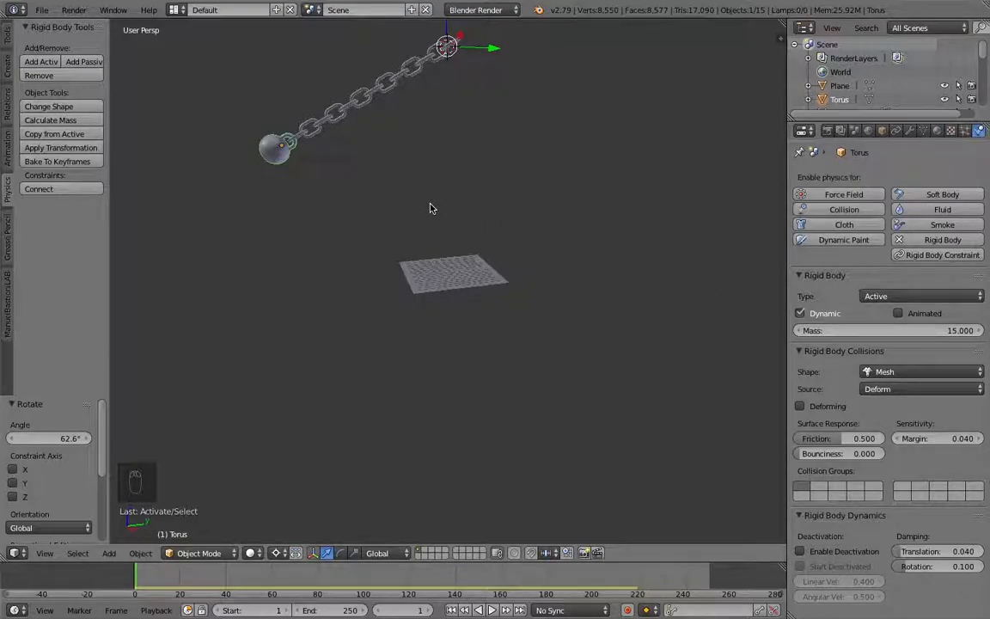
key("alt+a")
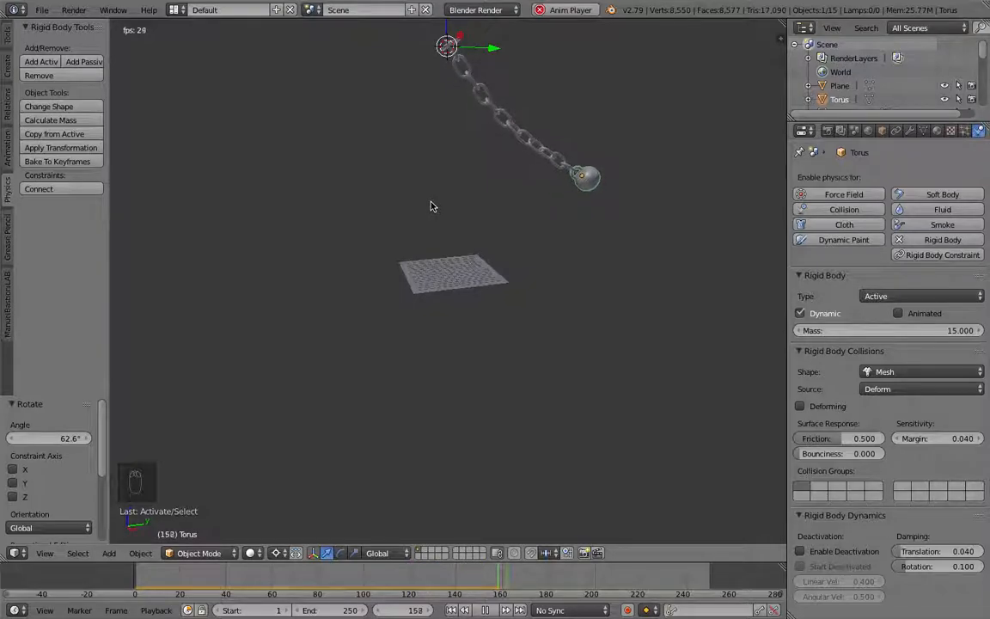
key("Escape")
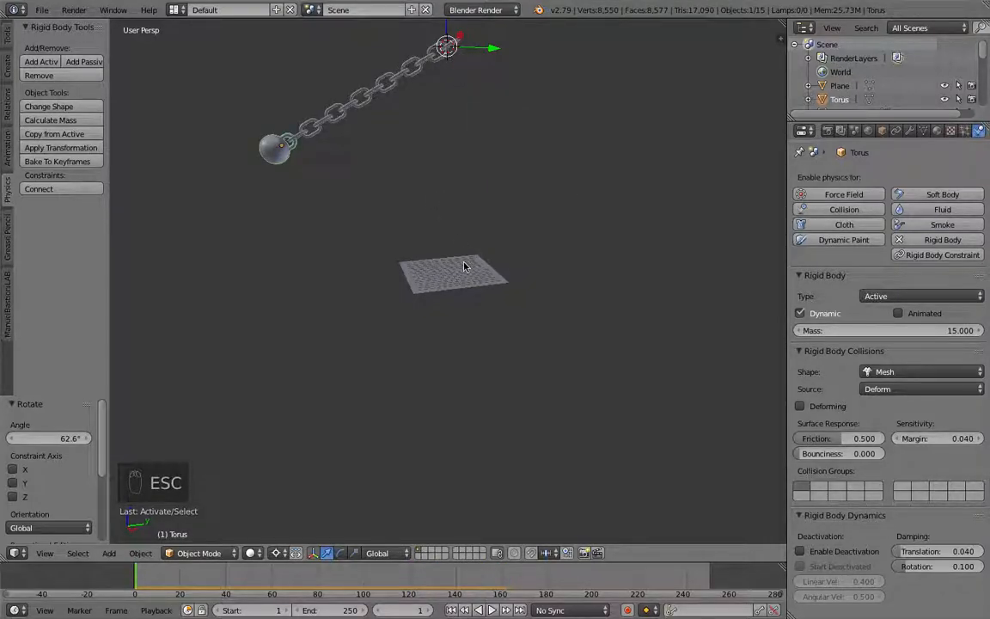
Step: Box-select the chain links and ball and set their origins to geometry
scroll(463, 266, "up", 2)
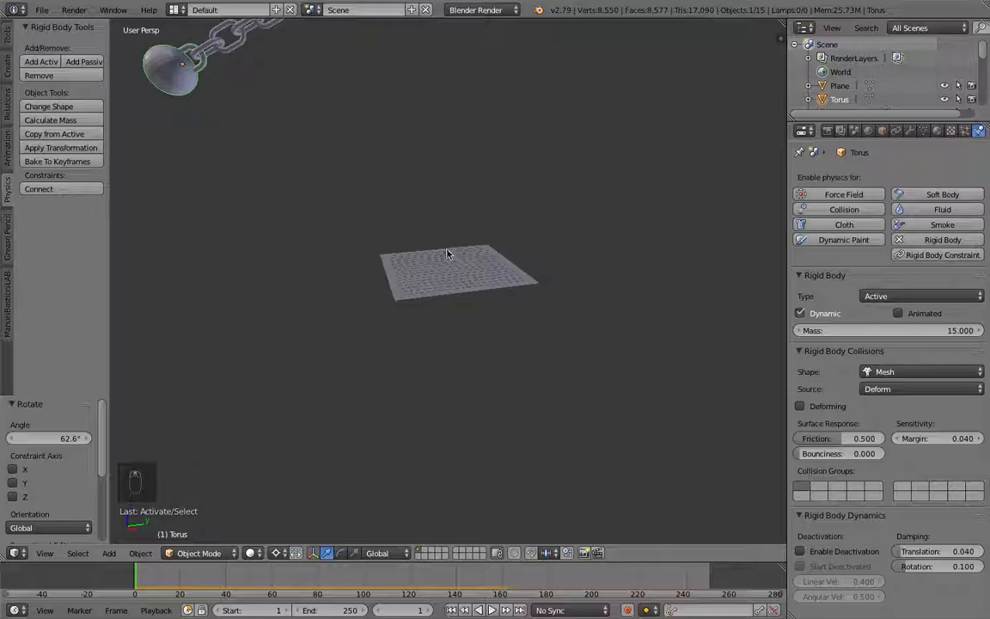
scroll(421, 244, "down", 3)
key("b")
left_click_drag(481, 75, 300, 204)
key("b")
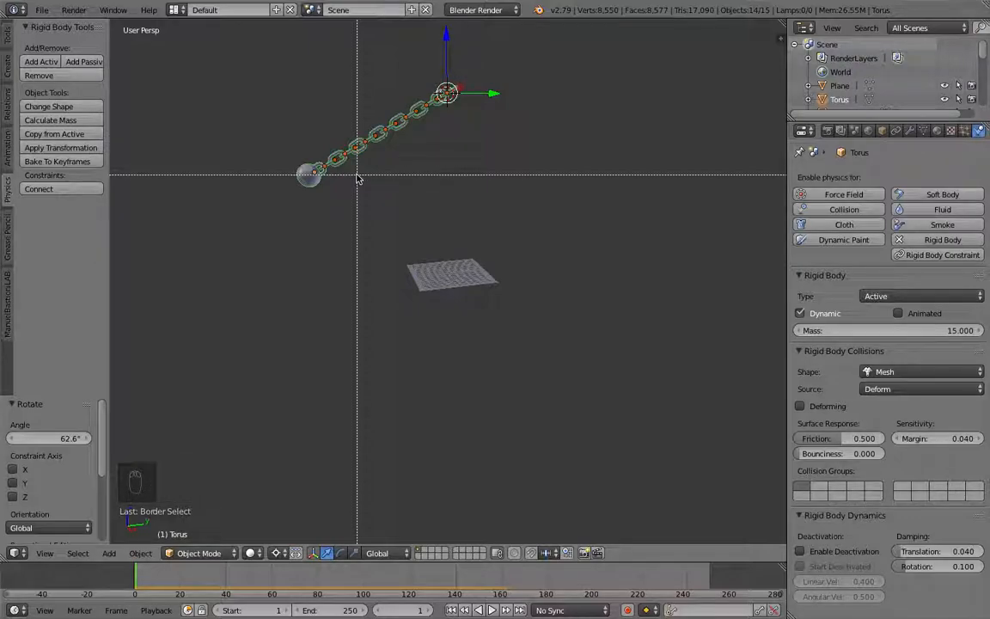
key("Escape")
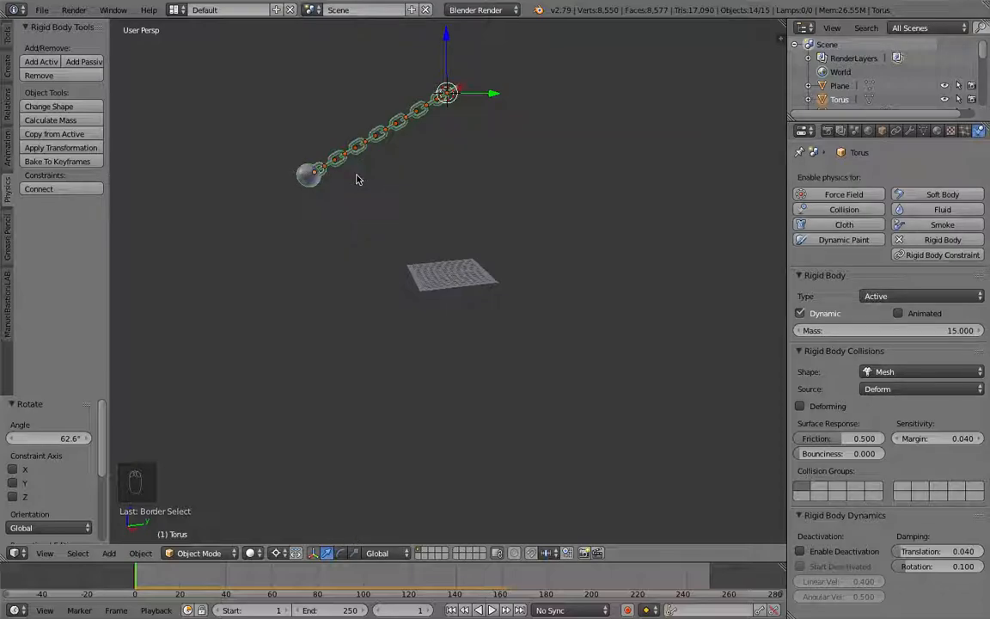
key("ctrl+alt+shift+c")
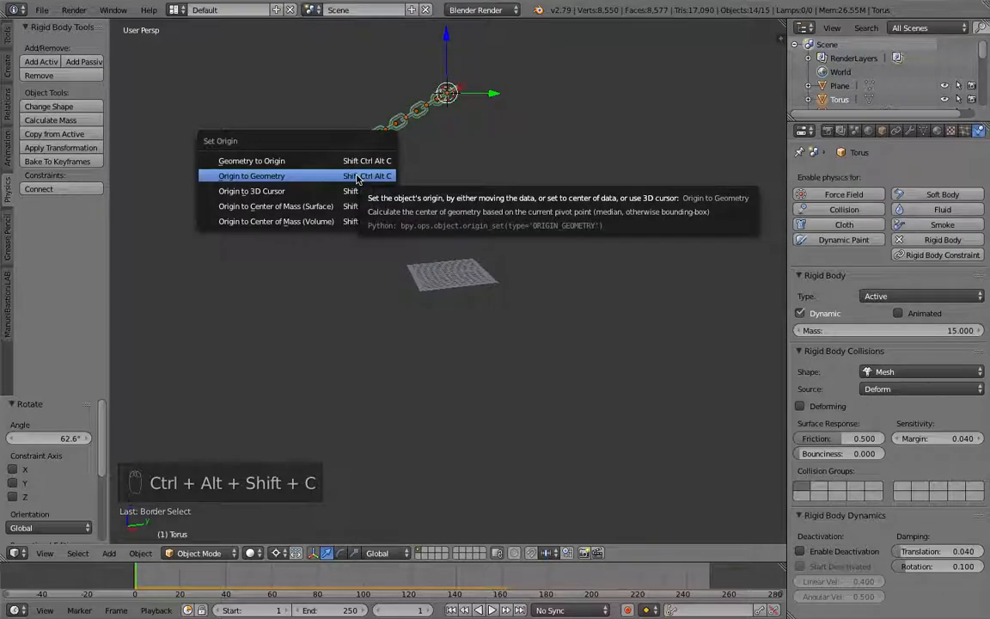
left_click(360, 176)
mouse_move(364, 172)
middle_mouse_down()
mouse_move(425, 187)
mouse_move(490, 222)
mouse_move(434, 217)
mouse_move(321, 166)
mouse_move(349, 169)
middle_mouse_up()
scroll(450, 220, "up", 5)
scroll(450, 222, "down", 4)
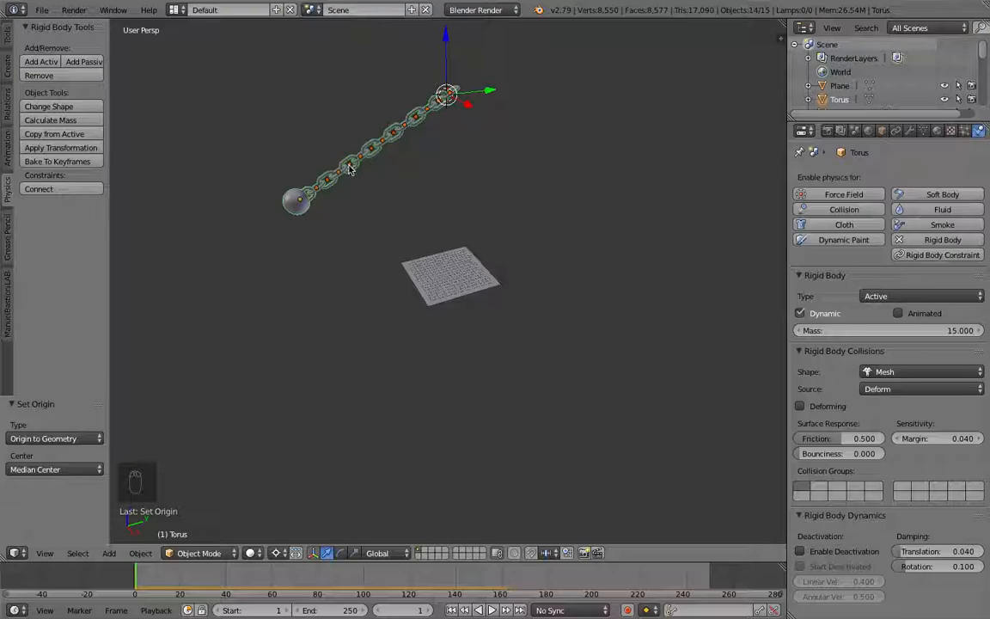
Step: Replay the swinging chain animation, watching it closer to the ground plane, and stop playback
key("alt+a")
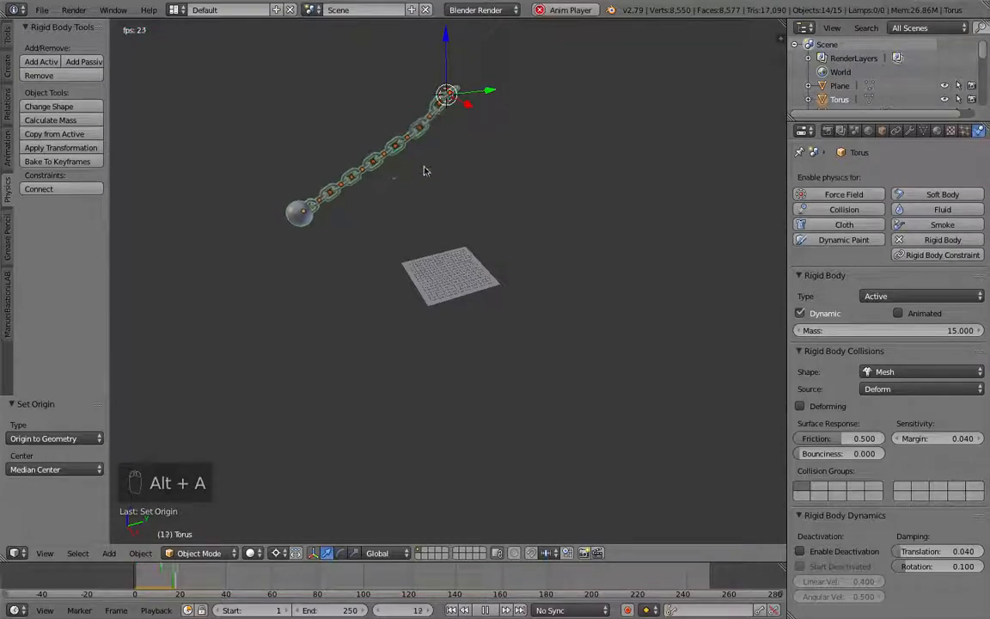
mouse_move(379, 152)
middle_mouse_down()
mouse_move(291, 148)
mouse_move(373, 168)
middle_mouse_up()
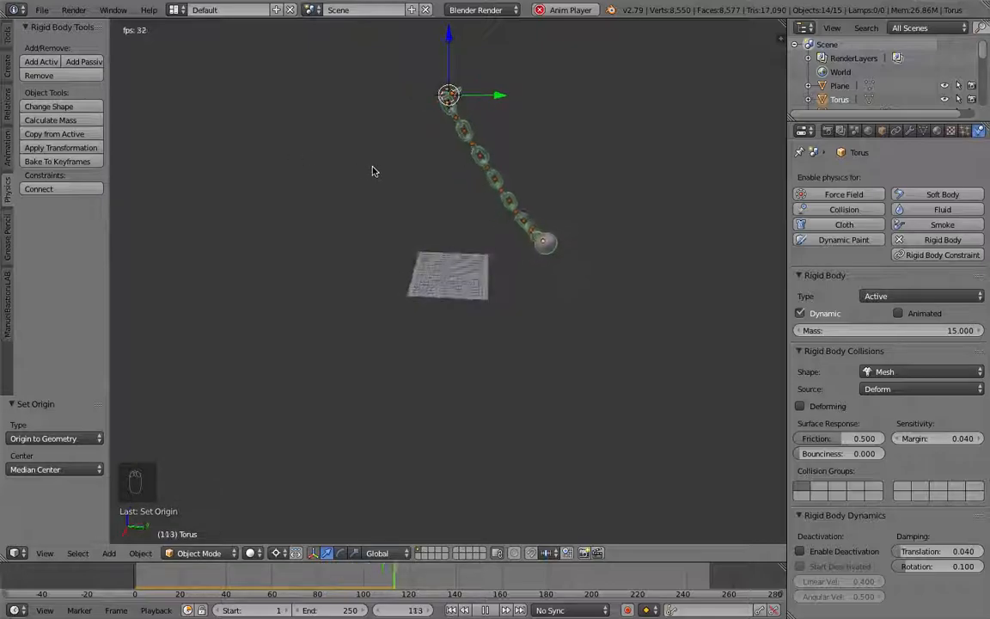
scroll(438, 191, "up", 5)
key("Escape")
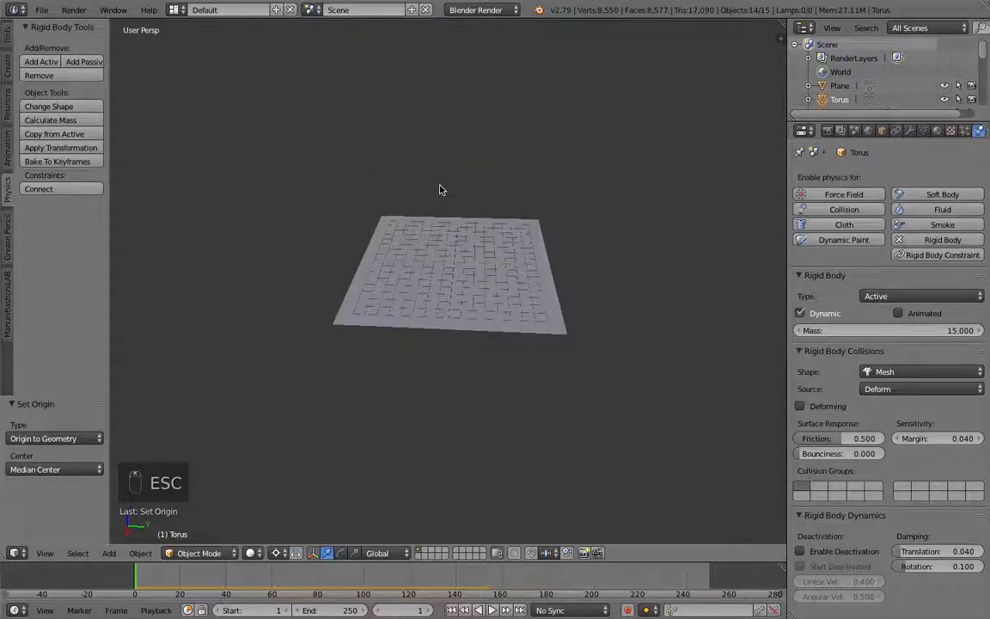
key("alt+a")
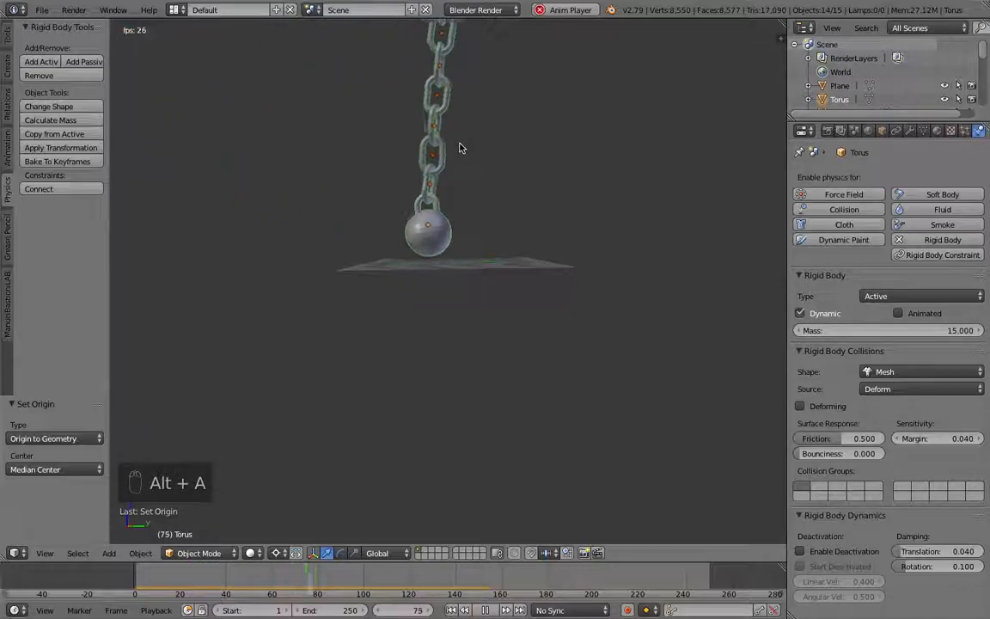
key("Escape")
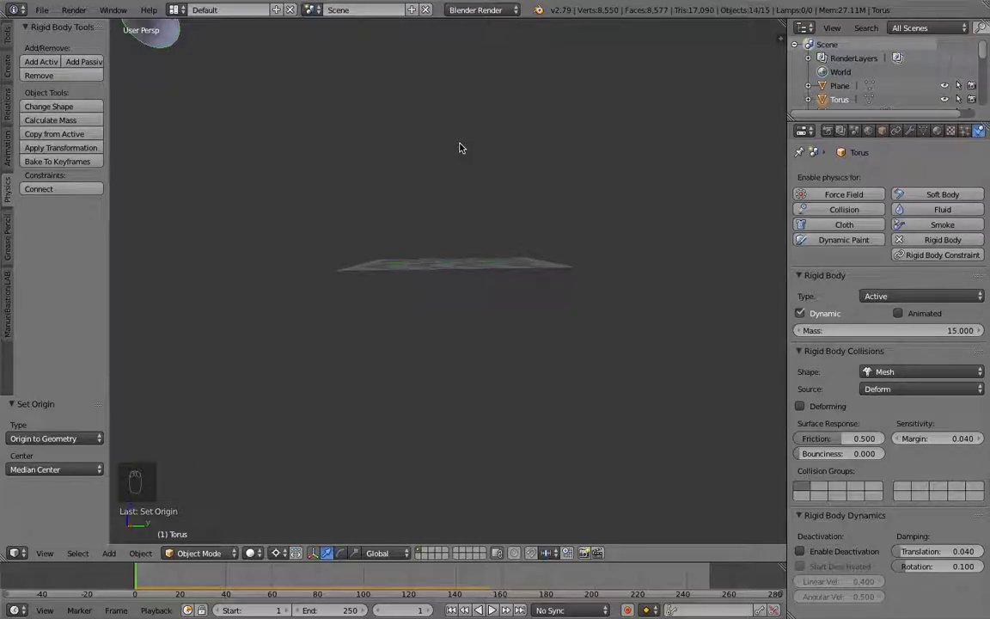
Step: Select the ground plane and snap the 3D cursor to it
middle_click_drag(472, 58, 501, 206)
right_click(473, 276)
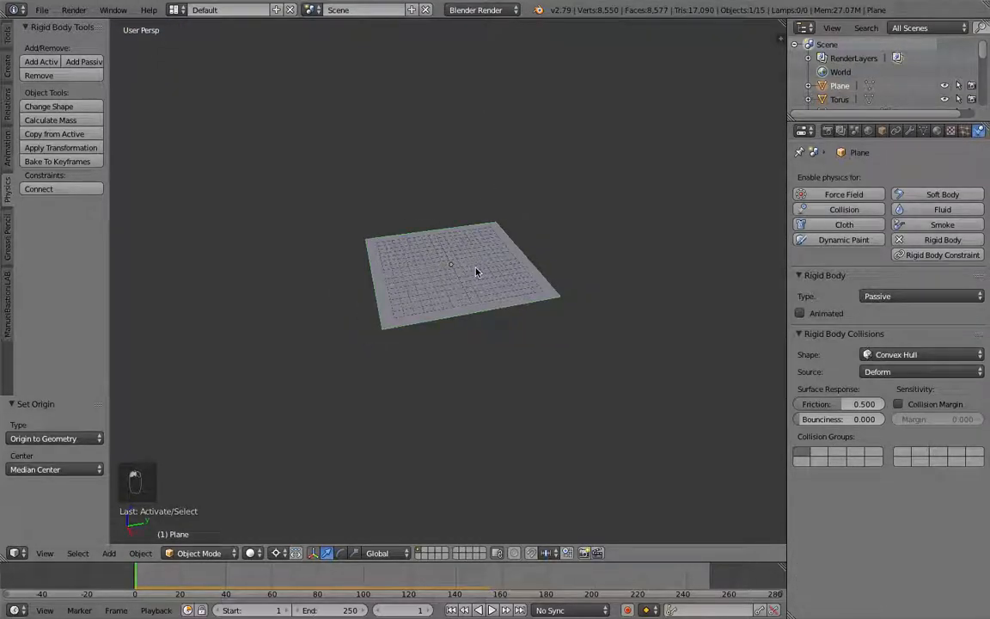
scroll(477, 273, "up", 6)
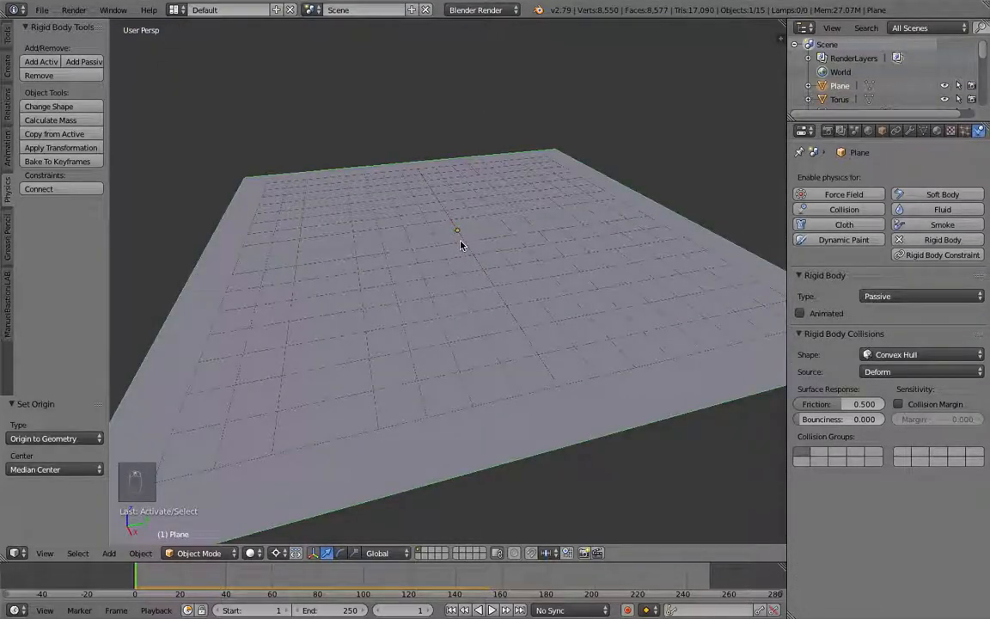
key("shift+s")
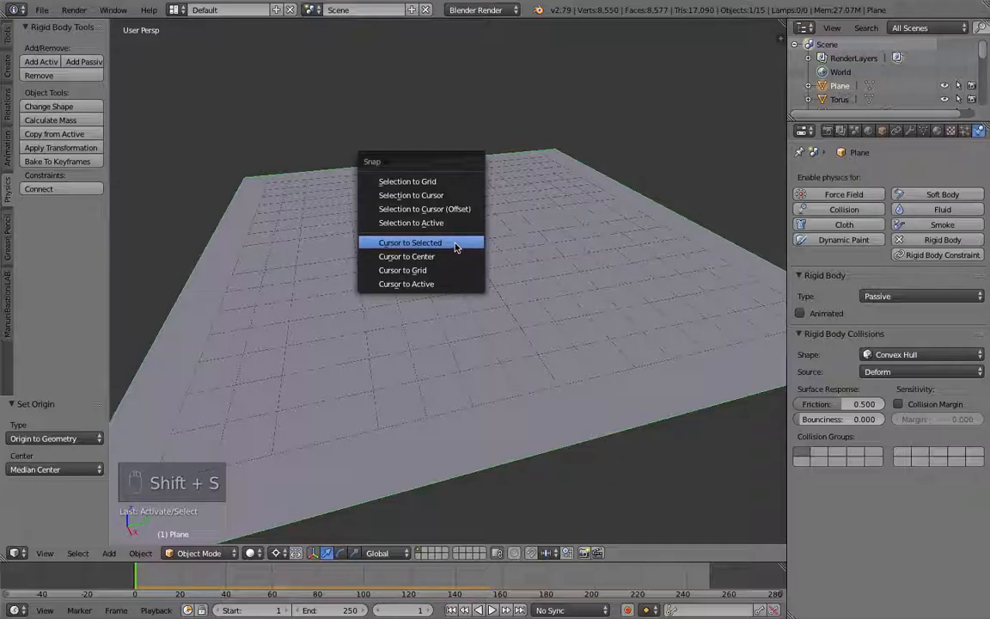
left_click(457, 248)
middle_click_drag(481, 322, 505, 215)
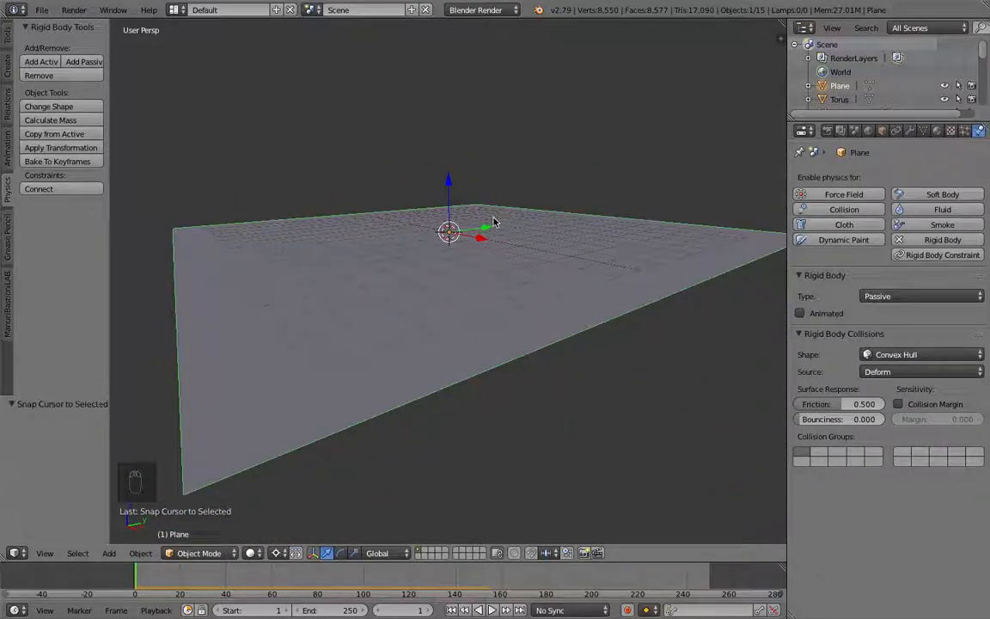
Step: Add a cube at the 3D cursor and raise it about 1.3 units along Z
key("shift+a")
mouse_move(493, 223)
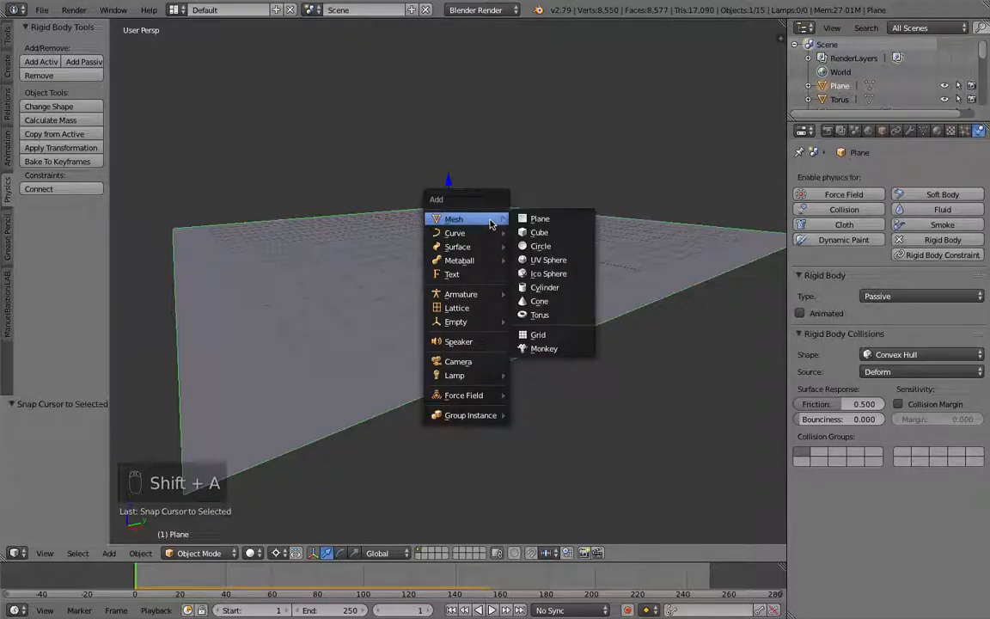
left_click(540, 234)
mouse_move(477, 211)
middle_mouse_down()
mouse_move(503, 247)
mouse_move(472, 227)
middle_mouse_up()
left_click_drag(456, 194, 453, 151)
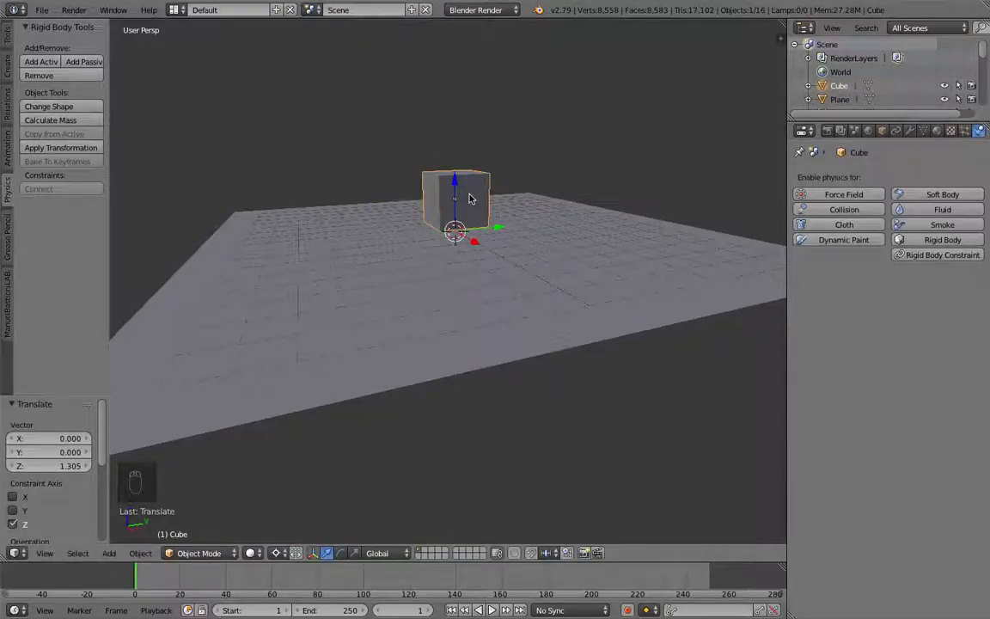
Step: Snap the cube back to the 3D cursor on the plane and try sliding it along Y
key("shift+s")
left_click(471, 196)
left_click_drag(474, 230, 570, 312)
left_click(564, 269)
left_click_drag(605, 271, 196, 351)
middle_click_drag(219, 339, 574, 327)
right_click(620, 335)
right_click(612, 333)
left_click(603, 331)
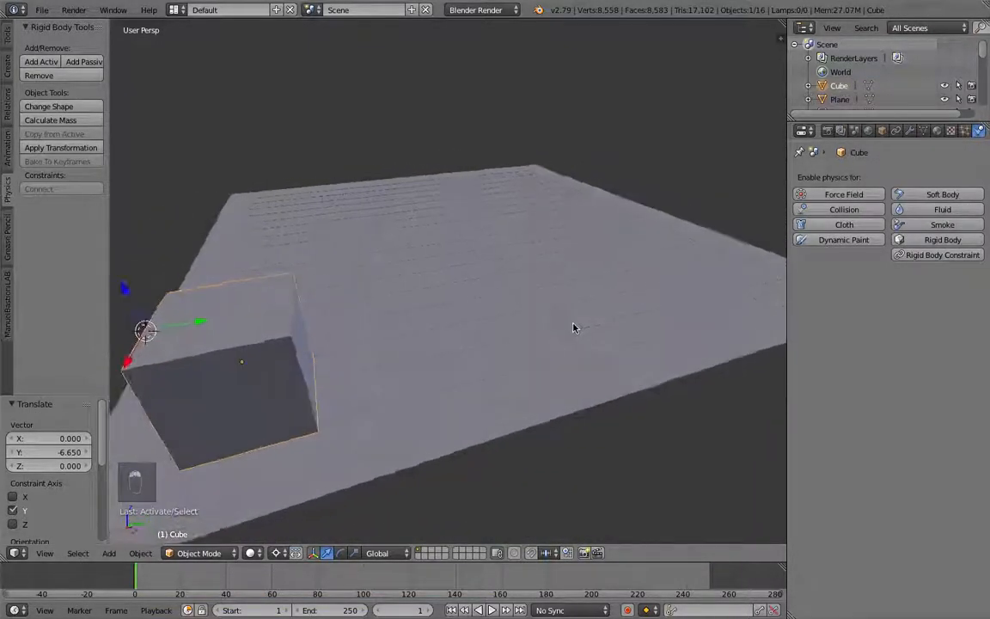
Step: Reposition the cube on the plane, shifting it about 0.22 units along X
left_click_drag(200, 318, 189, 316)
middle_click_drag(189, 316, 251, 320)
scroll(251, 320, "down", 5)
left_click_drag(454, 316, 430, 316)
left_click_drag(441, 355, 438, 352)
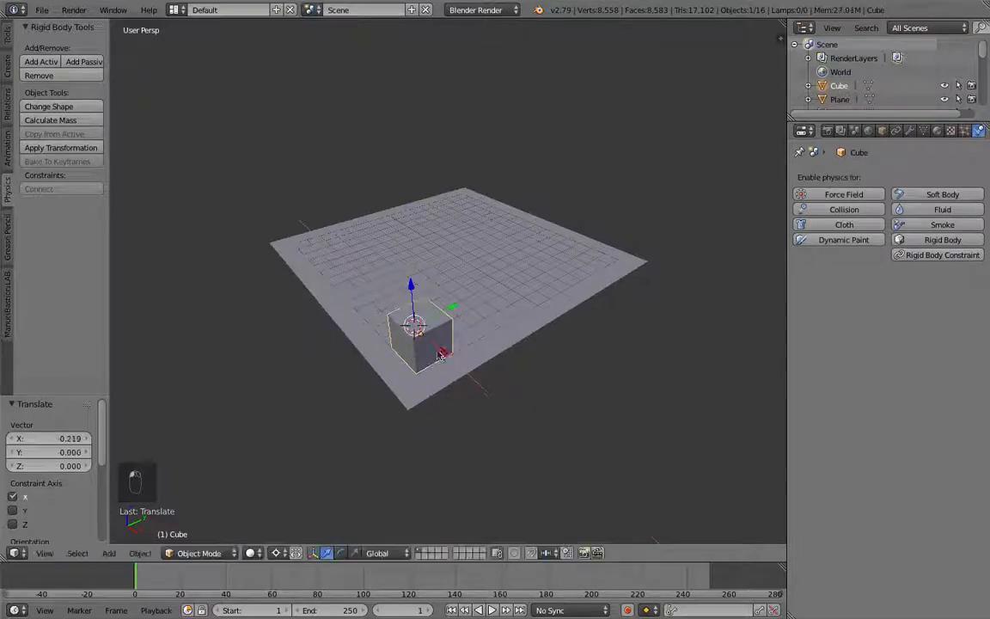
middle_click_drag(449, 347, 456, 336)
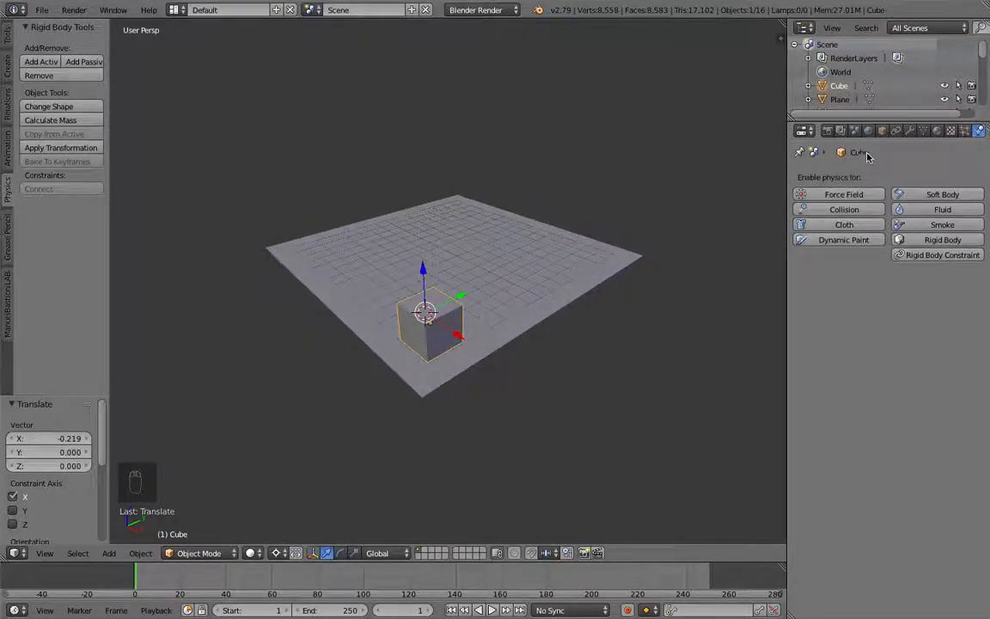
Step: Add an Array modifier to the cube
left_click(910, 131)
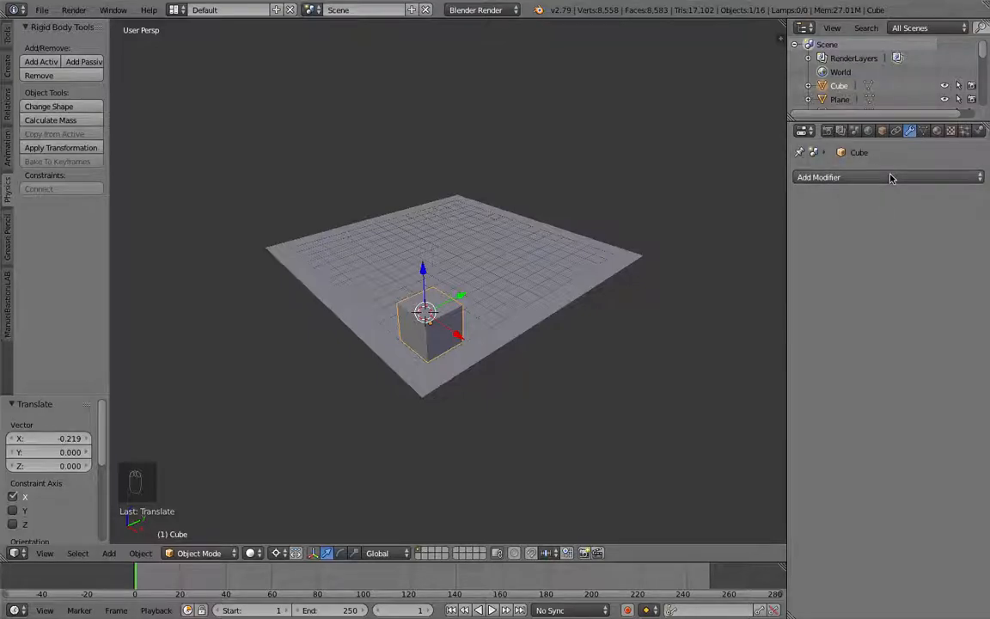
left_click(878, 178)
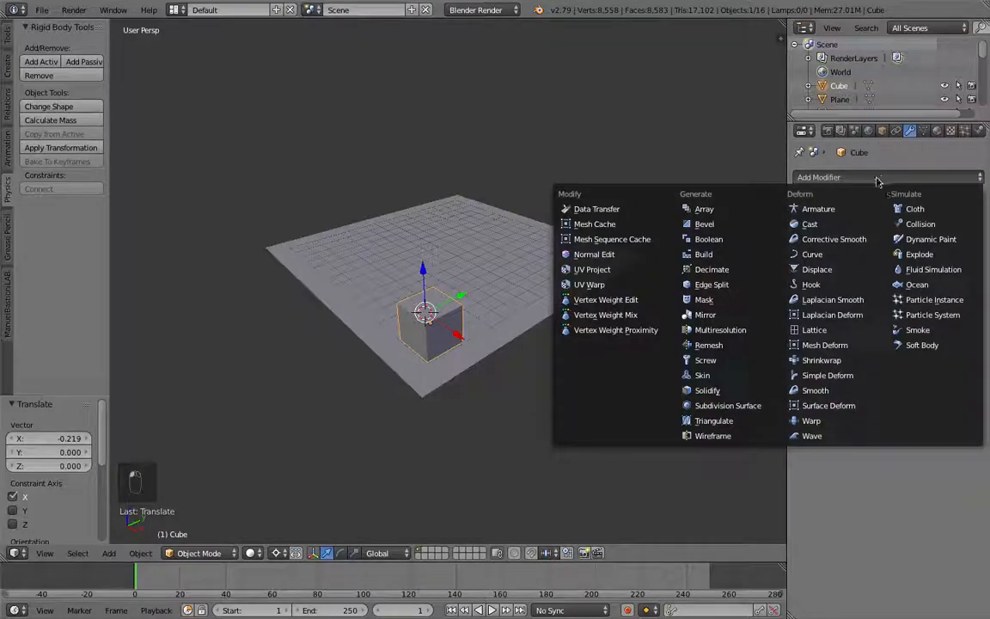
left_click(718, 212)
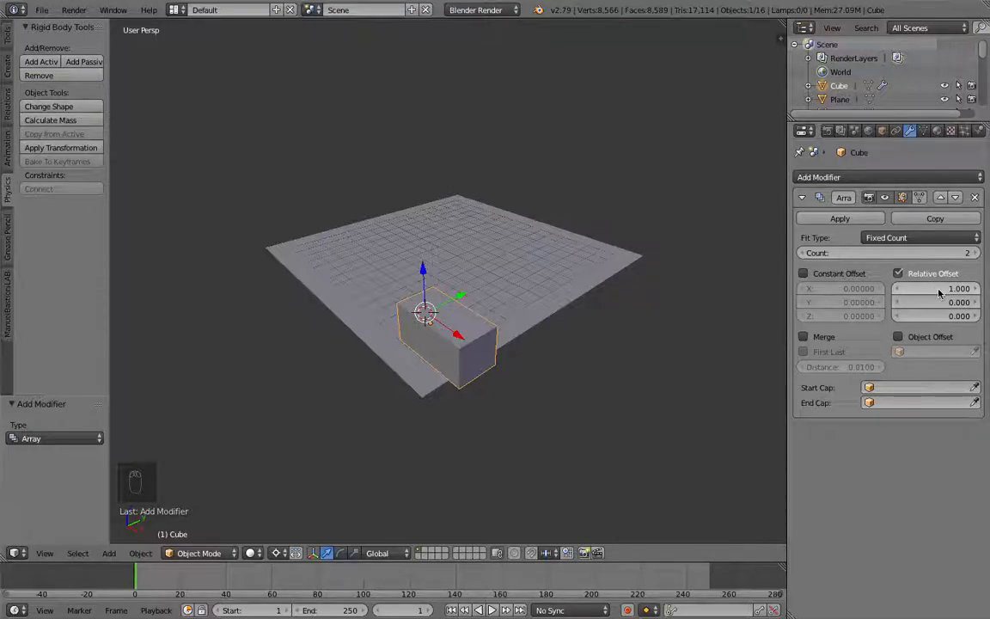
Step: Set the array count to 7 and the relative X offset to 1.08
left_click(938, 255)
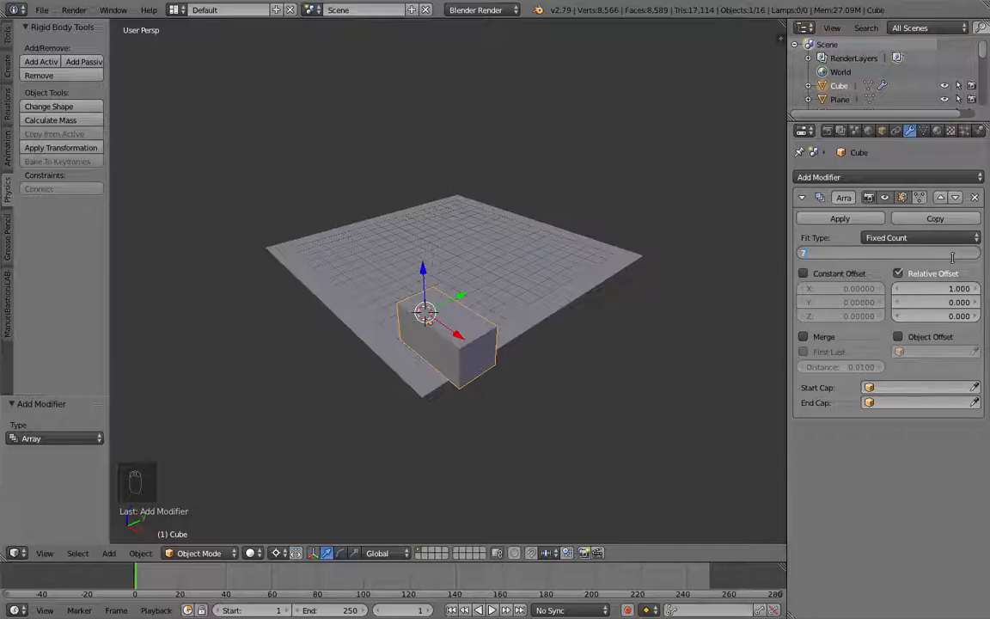
key("Return")
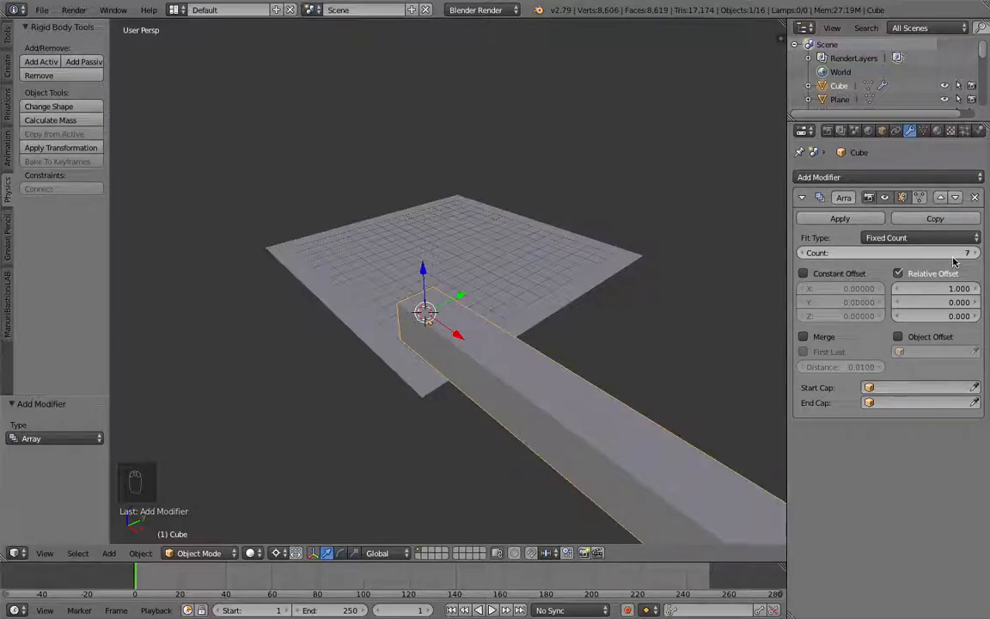
left_click(956, 293)
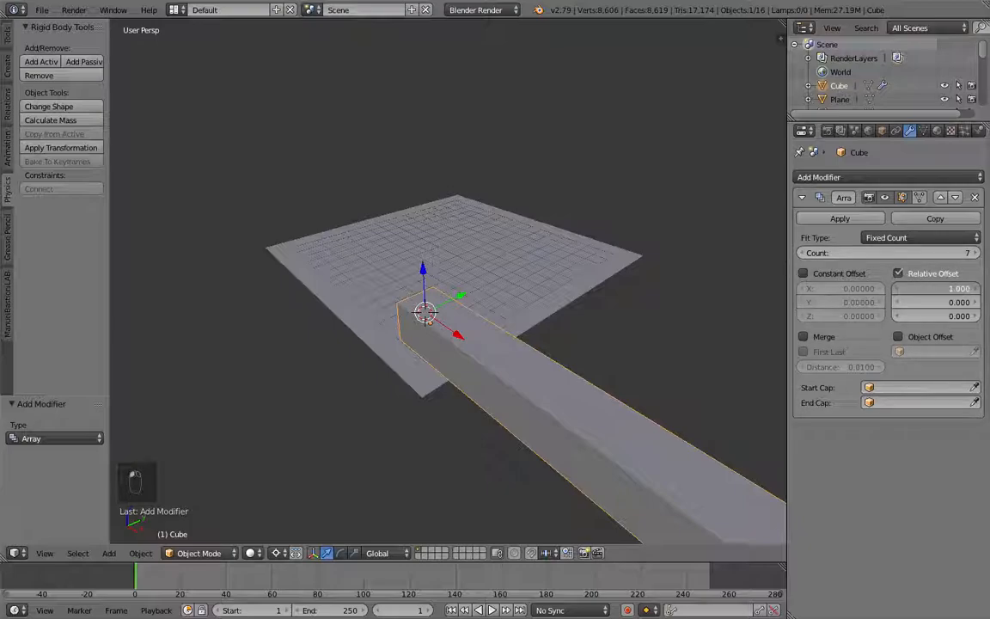
mouse_move(955, 289)
left_mouse_down()
mouse_move(971, 288)
mouse_move(940, 289)
mouse_move(964, 290)
left_mouse_up()
left_click(964, 289)
key("Return")
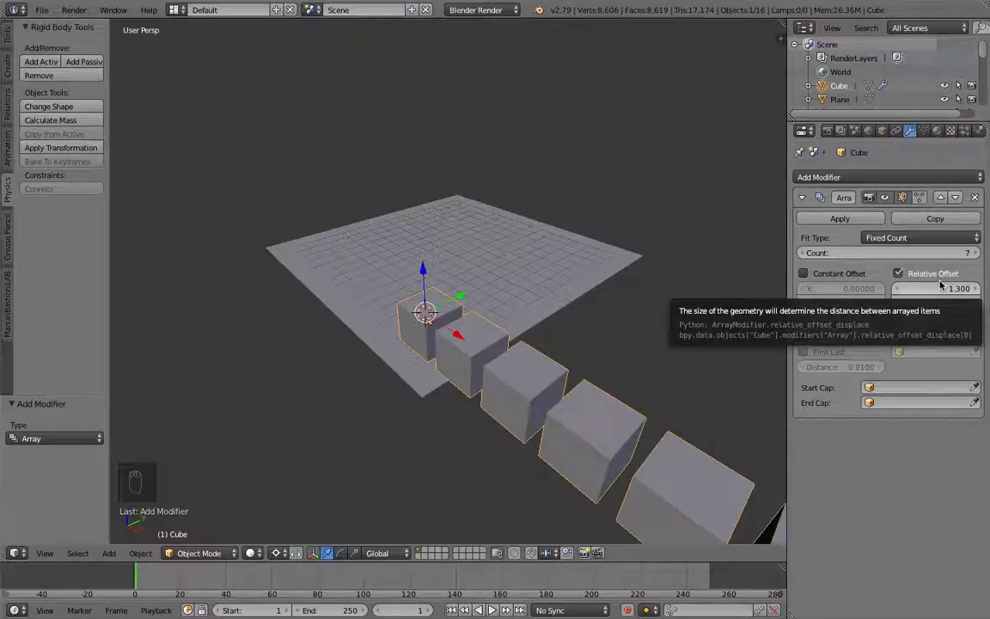
left_click(937, 289)
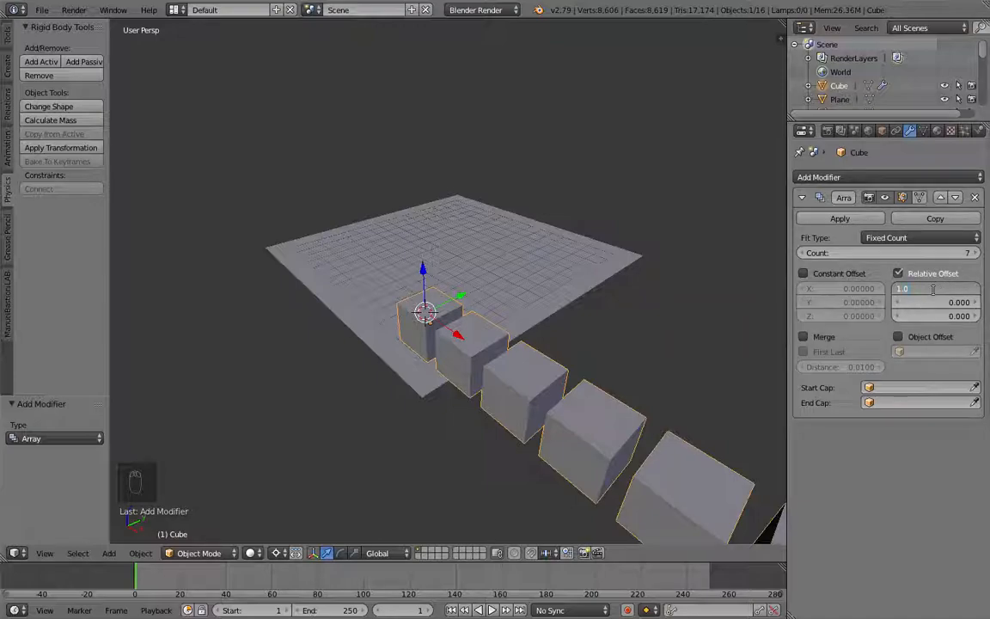
type("1.08")
key("Return")
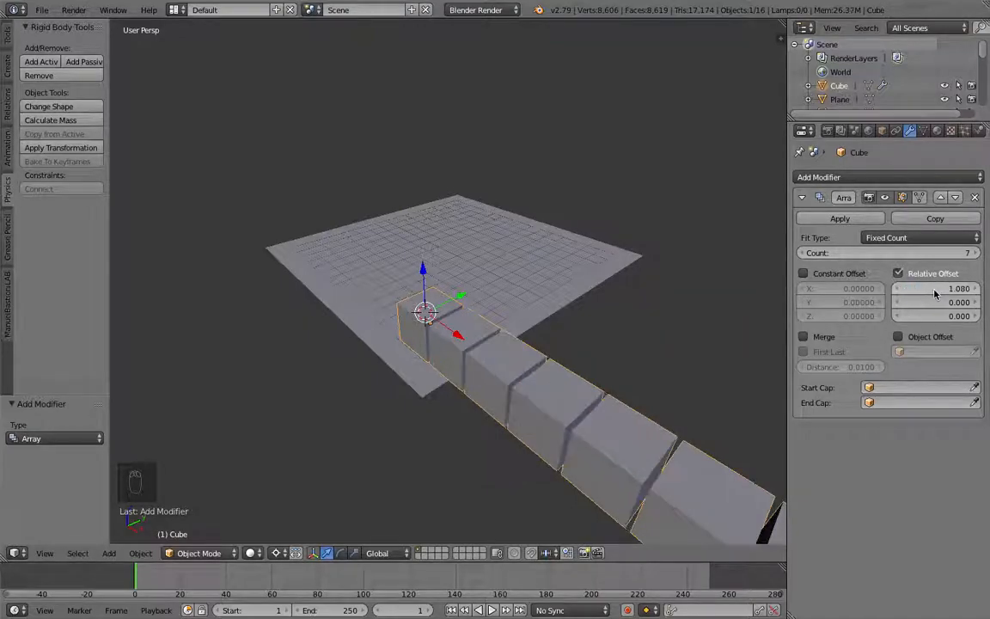
Step: Move the arrayed cube row about 13.1 units along negative X so it starts on the plane
middle_click_drag(634, 356, 689, 345)
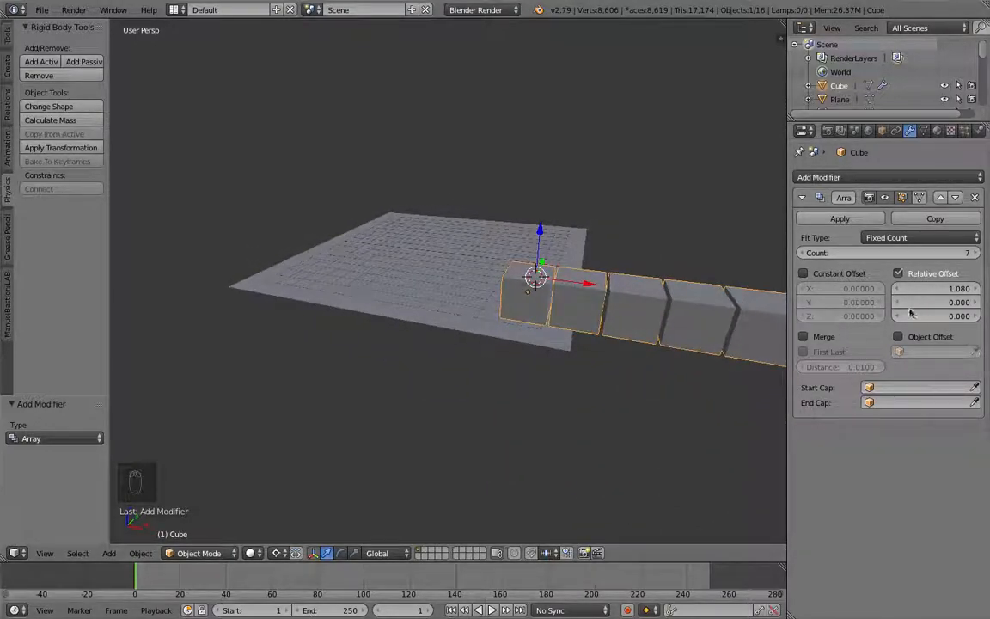
key("g")
key("x")
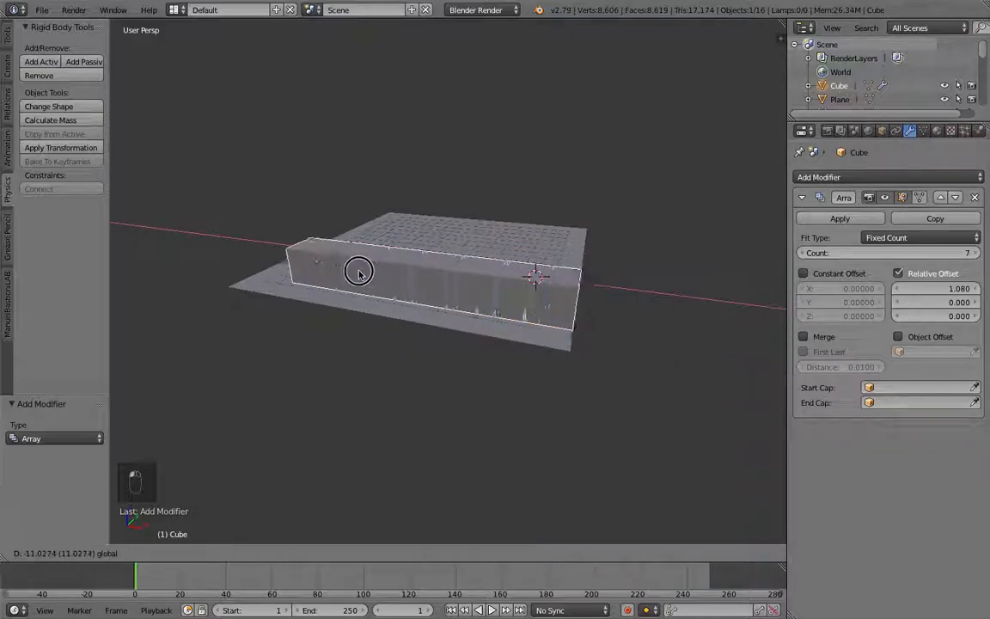
left_click(350, 277)
middle_click_drag(260, 308, 307, 272)
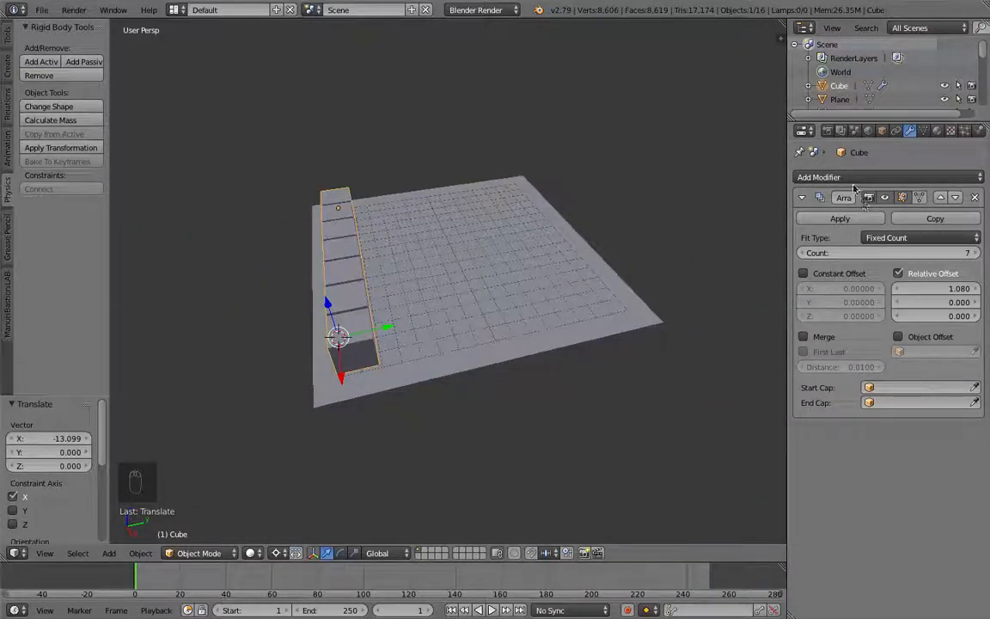
Step: Add a second Array modifier with relative offset X 0 and Y 1.03
left_click(803, 198)
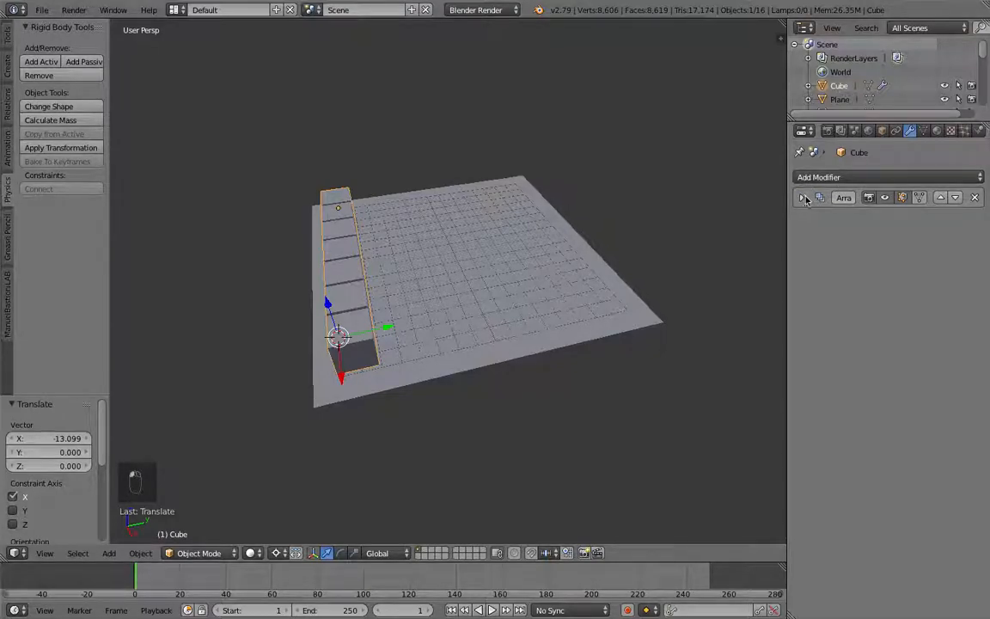
left_click(859, 177)
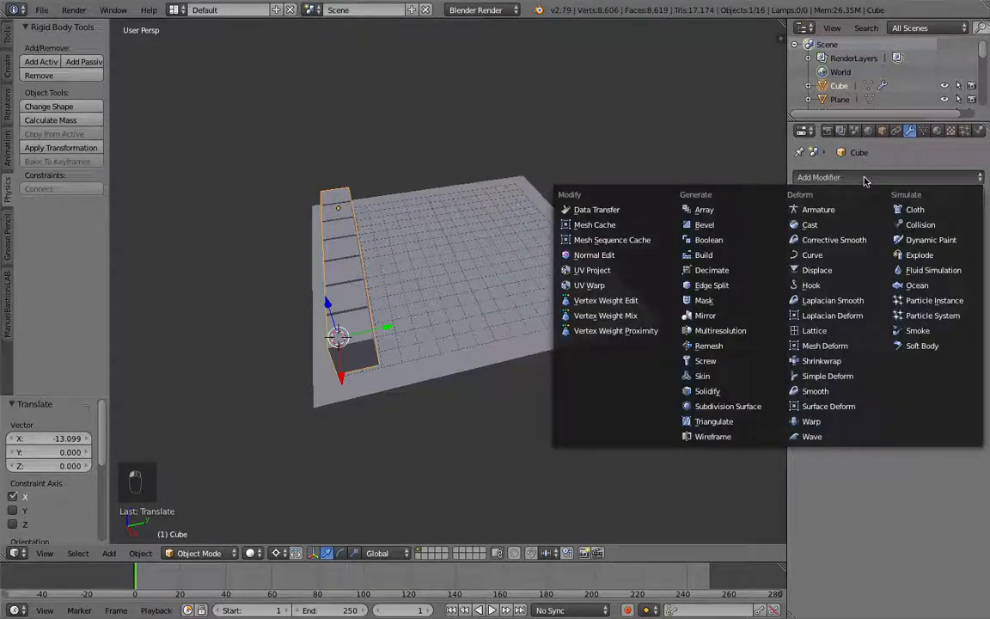
left_click(704, 210)
left_click(936, 313)
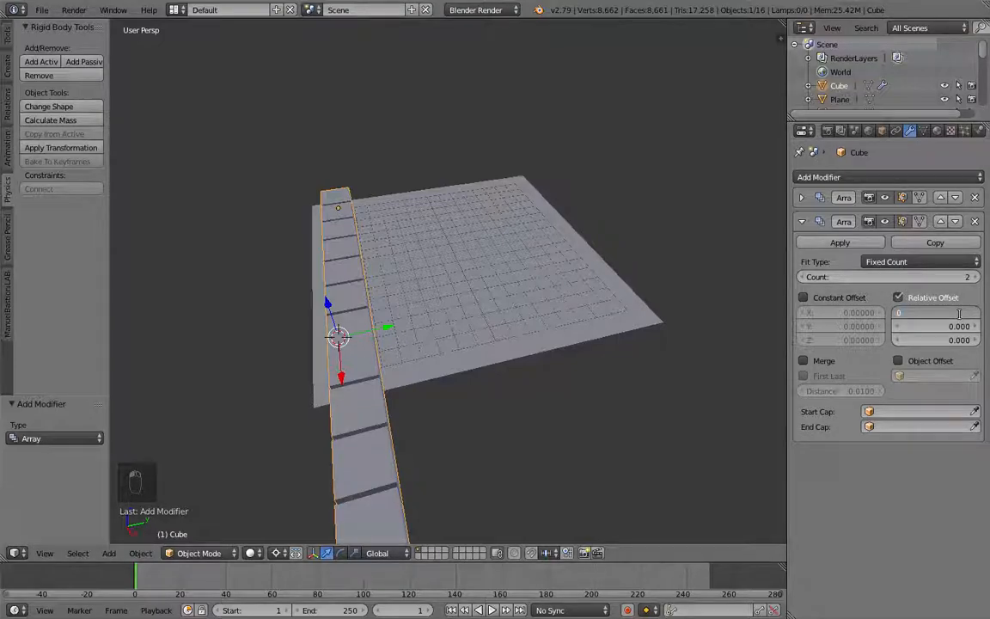
type("0")
key("Return")
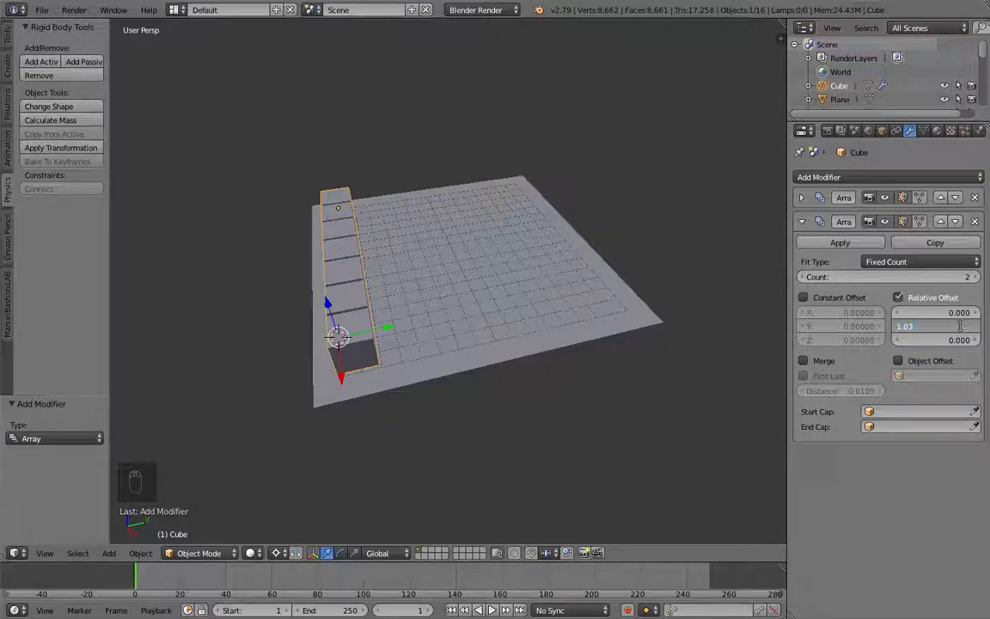
key("Return")
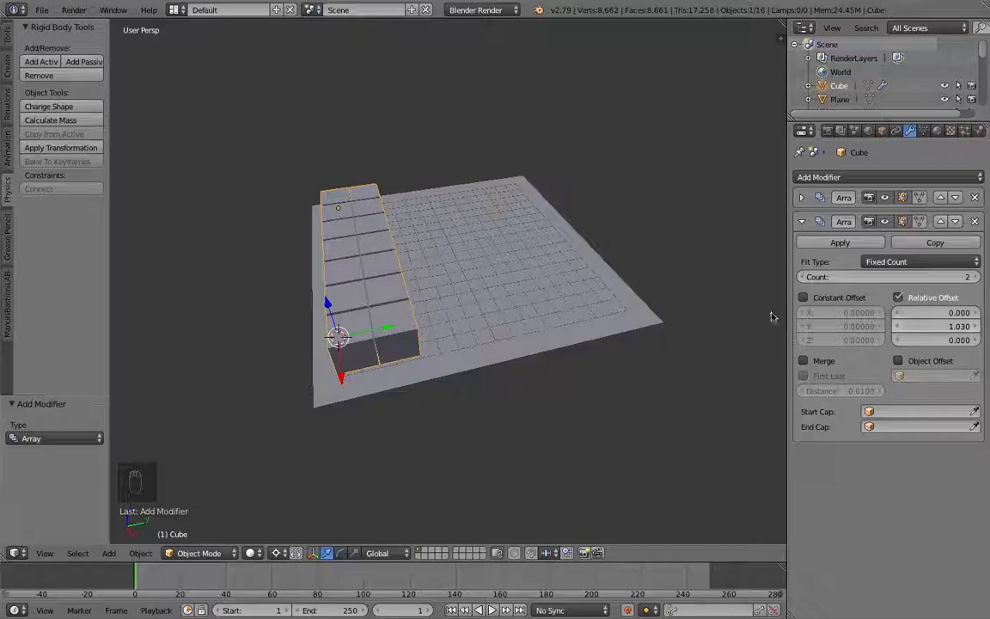
Step: Set the second array's count to 7 and shift the cube about 0.4 units along Y
left_click(973, 278)
left_click_drag(972, 277, 977, 282)
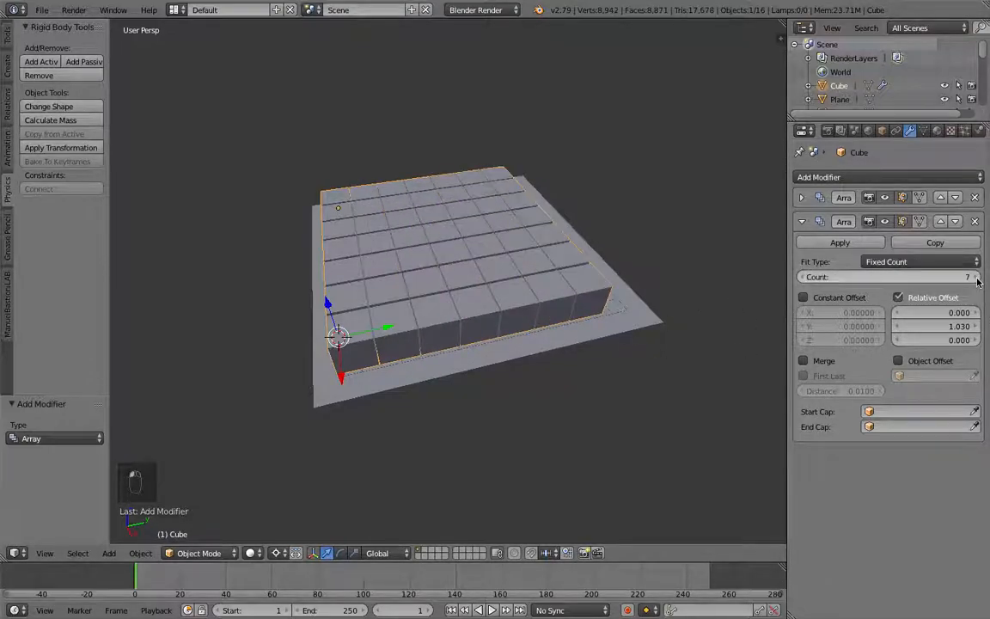
left_click_drag(383, 331, 389, 330)
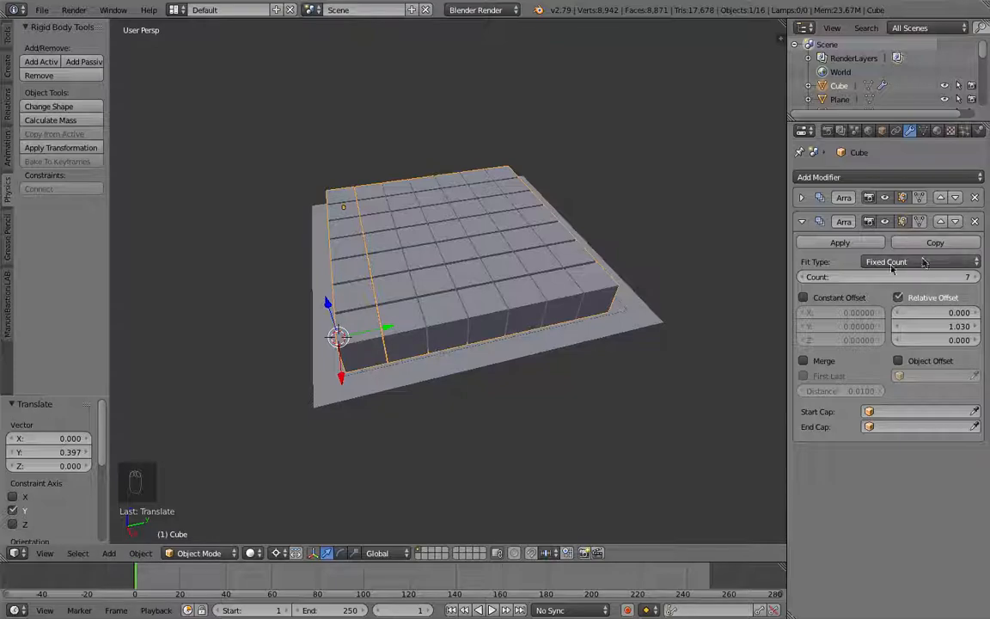
Step: Add a third Array modifier with relative offset Y 0, Z 1.03 and a count of 5
left_click(801, 222)
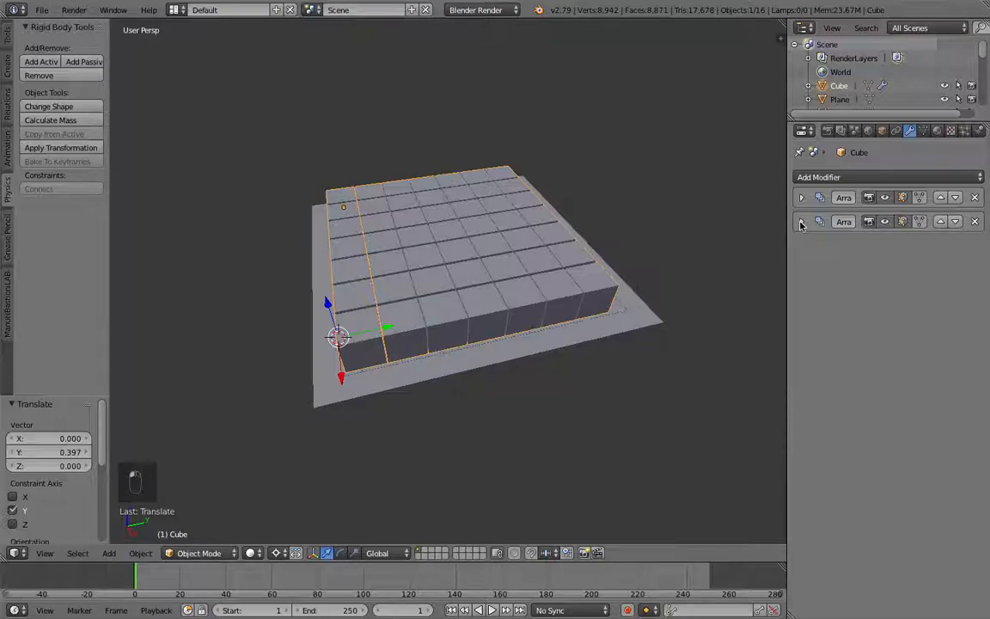
left_click(853, 176)
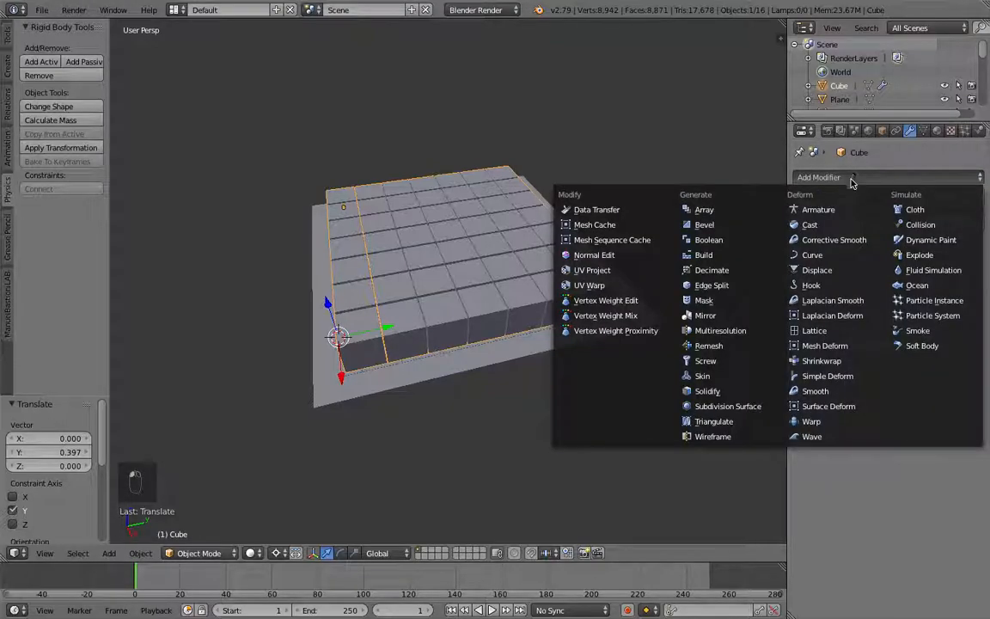
left_click(697, 209)
left_click(962, 337)
type("0")
key("Return")
left_click(954, 365)
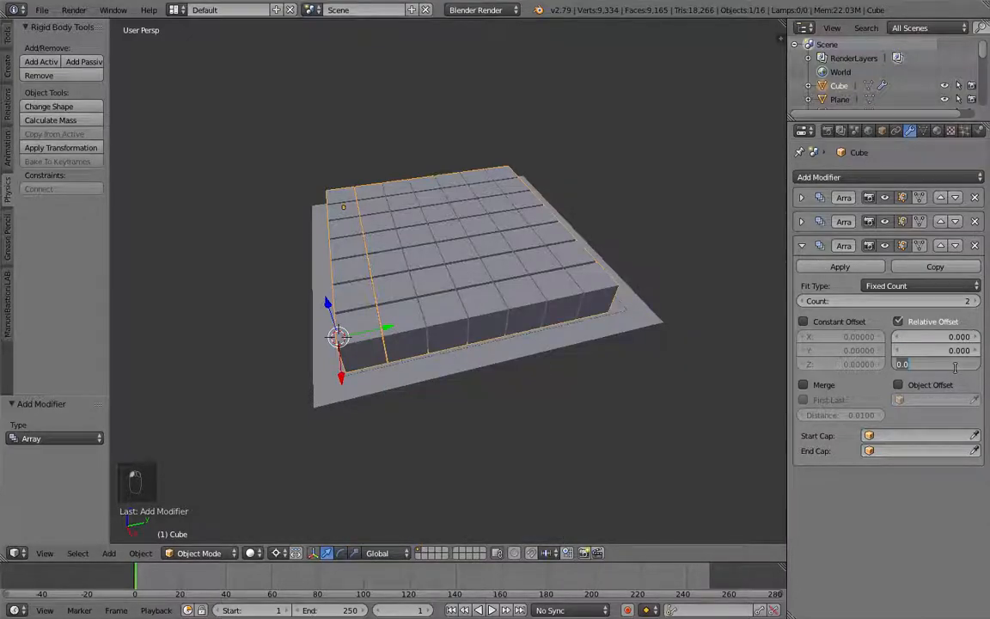
type("1.03")
key("Return")
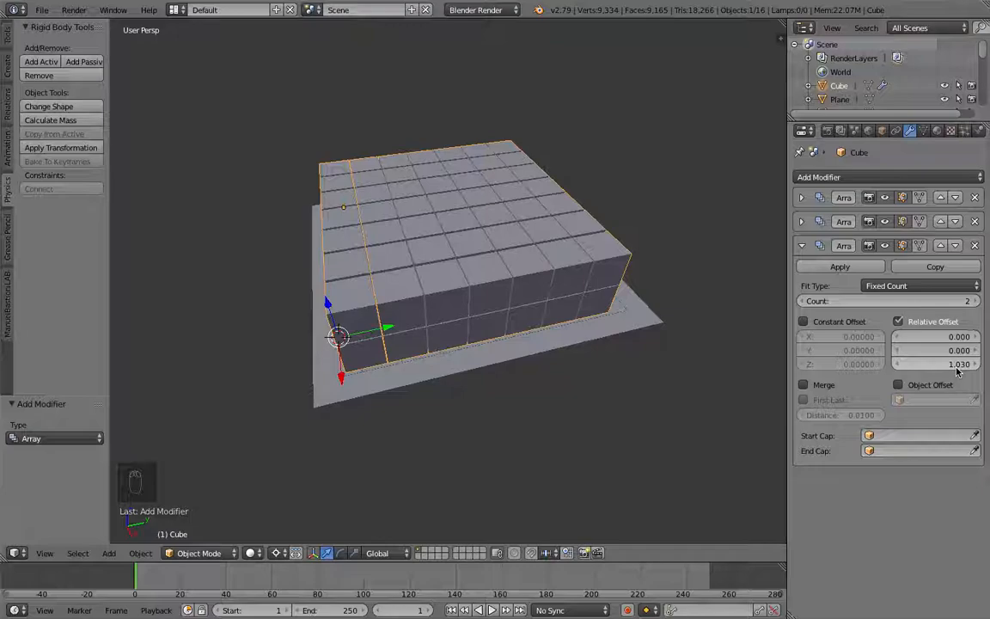
left_click(974, 302)
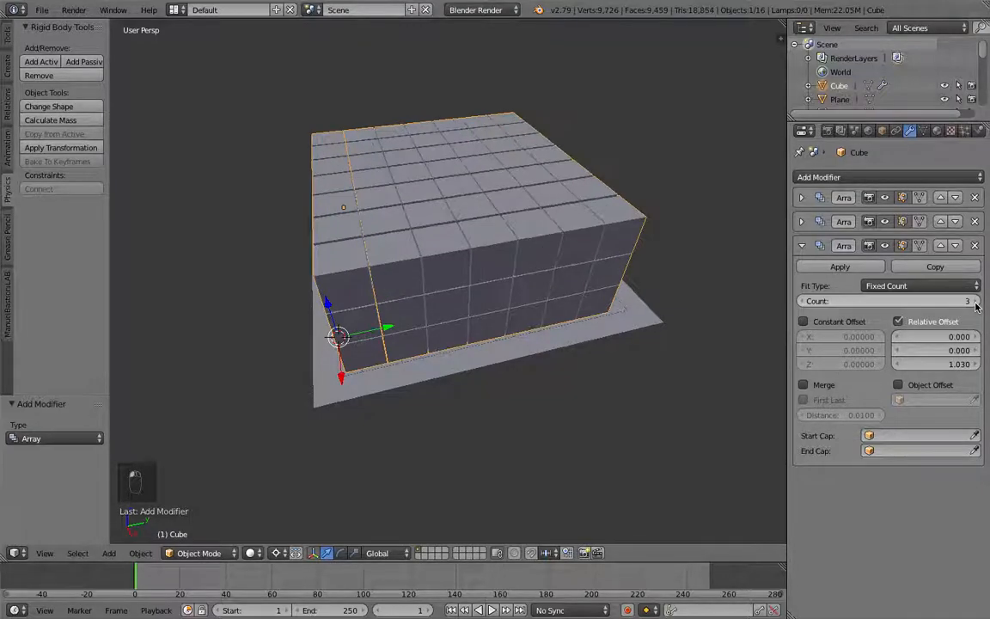
left_click(974, 301)
left_click(973, 302)
Step: Shift the stacked cube block about 0.5 units along negative X over the plane
middle_click_drag(612, 264, 470, 186)
scroll(470, 186, "down", 5)
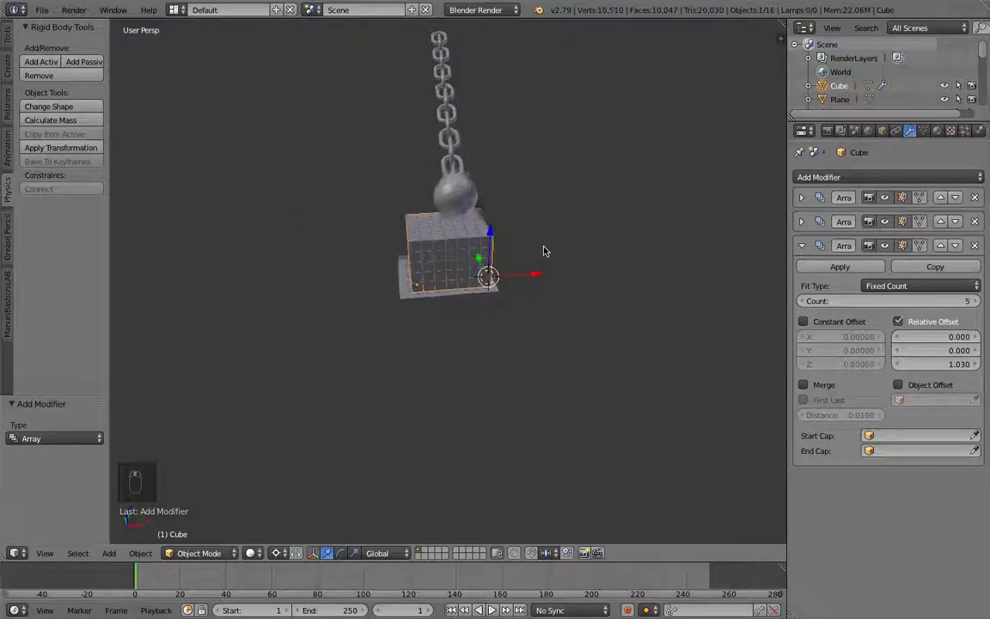
middle_click_drag(458, 256, 462, 266)
left_click_drag(483, 315, 481, 314)
middle_click_drag(486, 317, 535, 292)
scroll(519, 309, "up", 6)
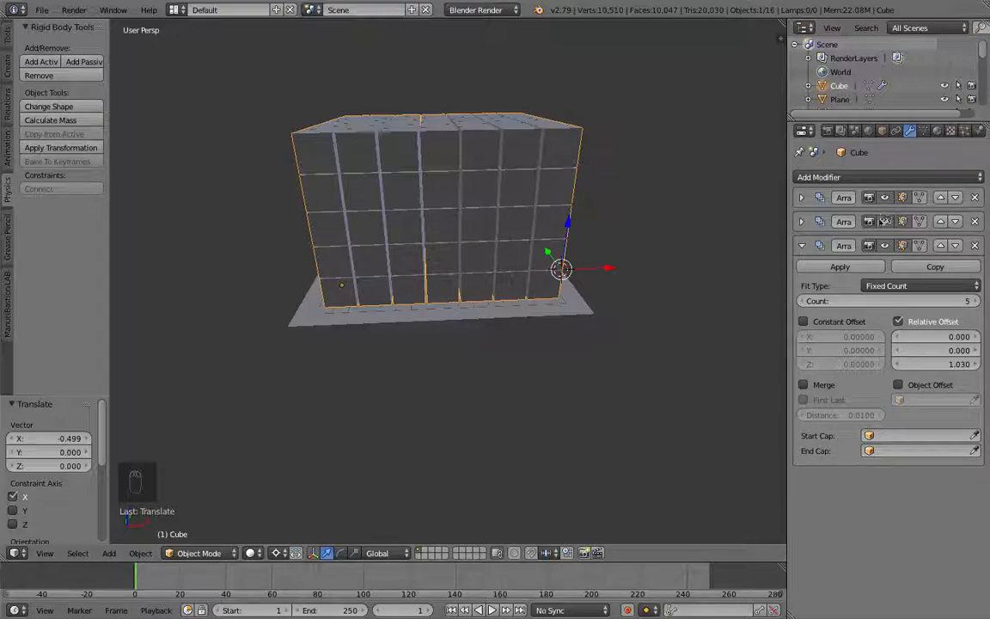
Step: Inspect the cube block in edit mode and in wireframe view
left_click(802, 245)
key("Tab")
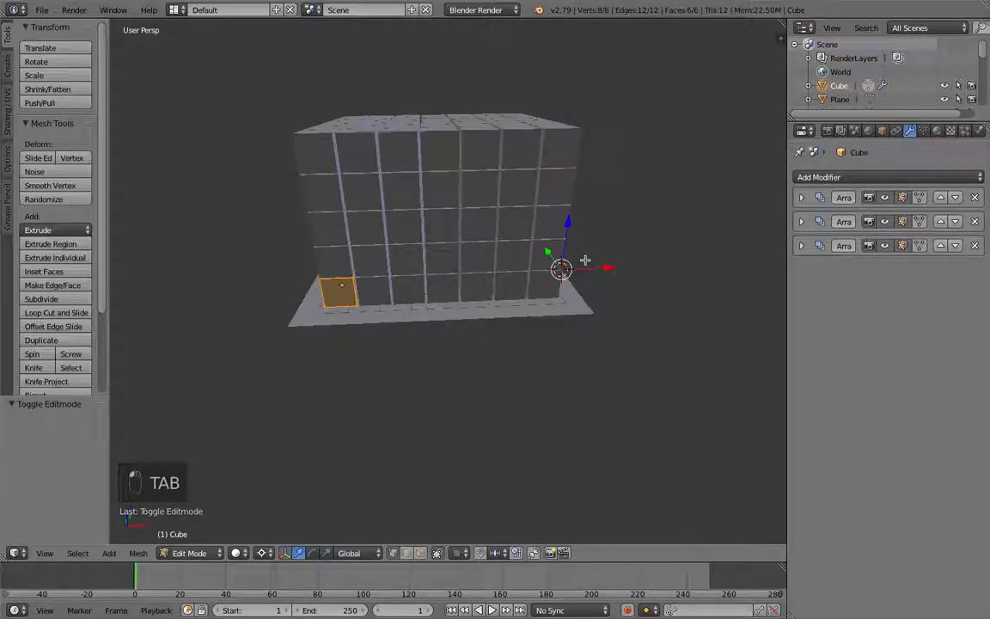
key("Tab")
key("z")
key("Tab")
mouse_move(584, 265)
middle_mouse_down()
mouse_move(578, 252)
mouse_move(595, 245)
mouse_move(636, 253)
mouse_move(583, 257)
middle_mouse_up()
key("Tab")
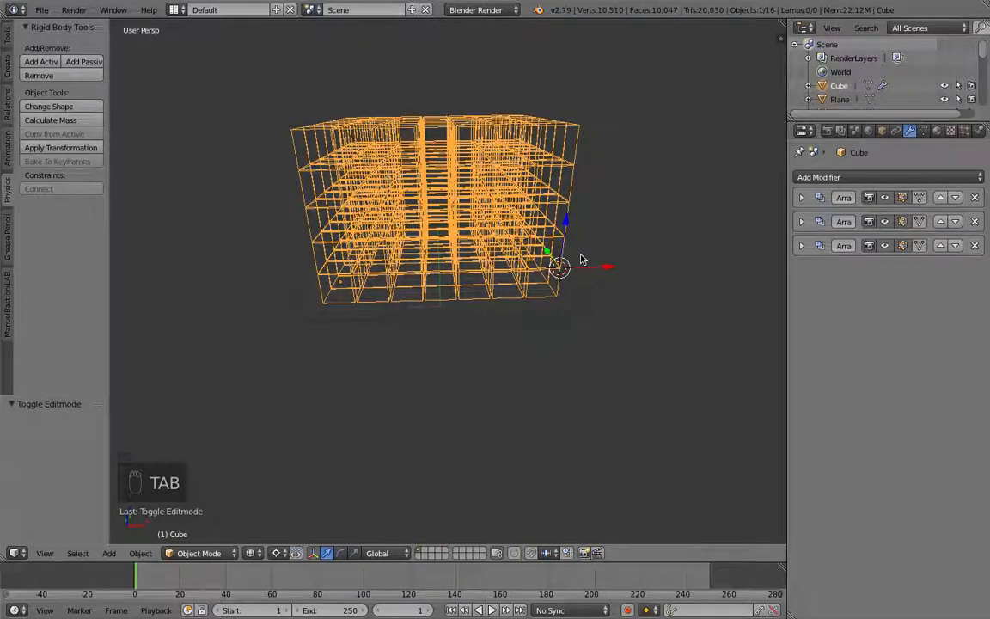
key("z")
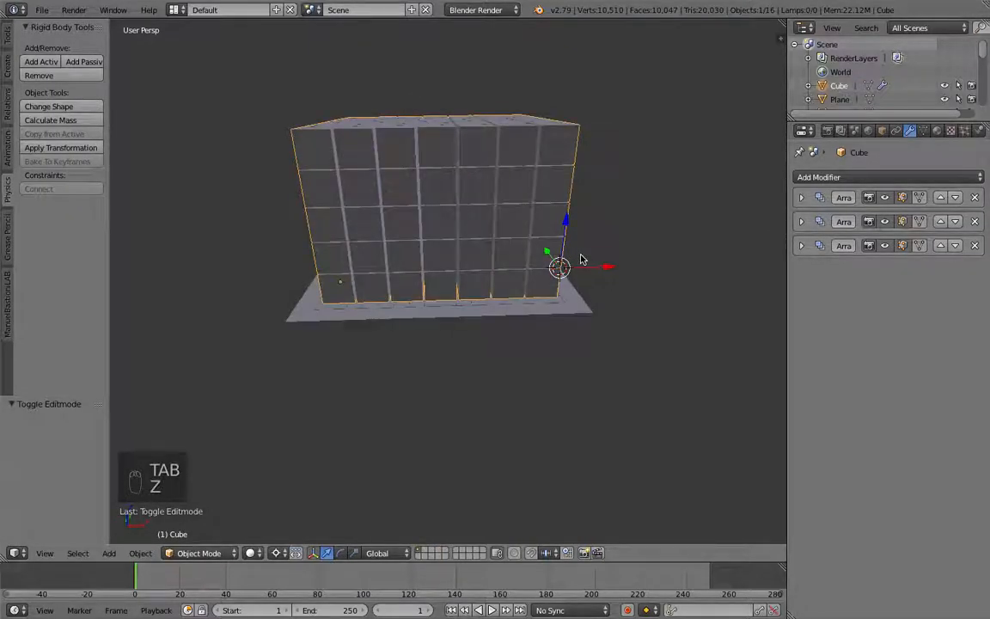
Step: Apply all three Array modifiers to the cube
left_click(801, 198)
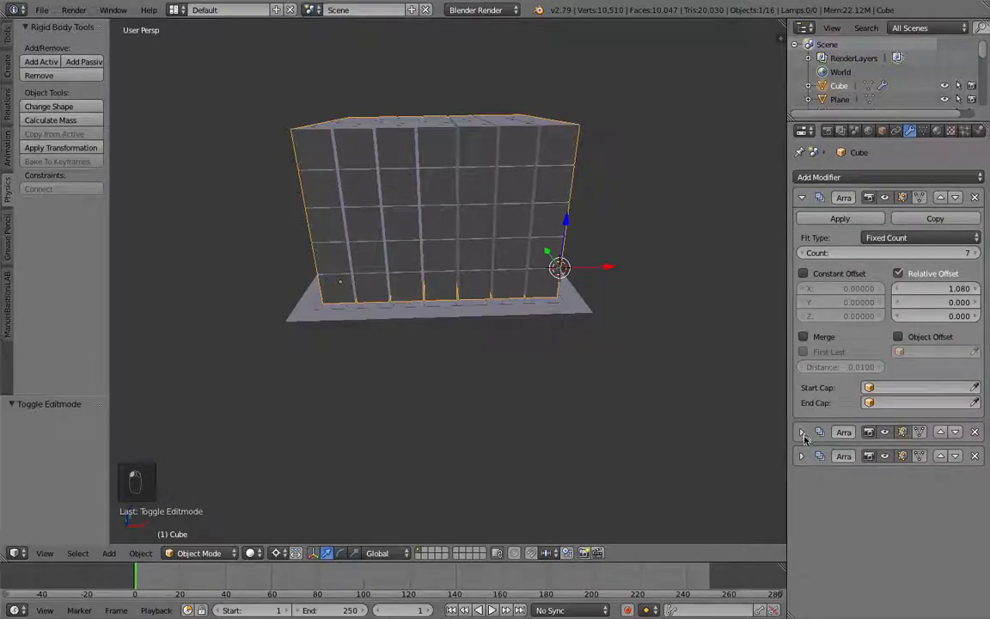
left_click(801, 432)
scroll(804, 533, "down", 3)
left_click(801, 604)
scroll(817, 245, "up", 3)
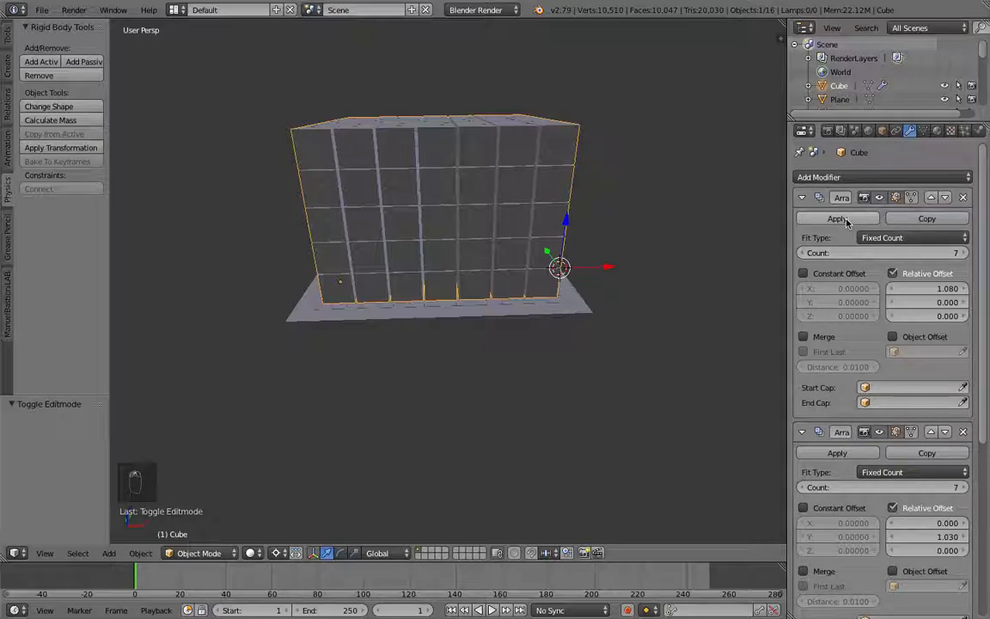
left_click(845, 220)
left_click(846, 220)
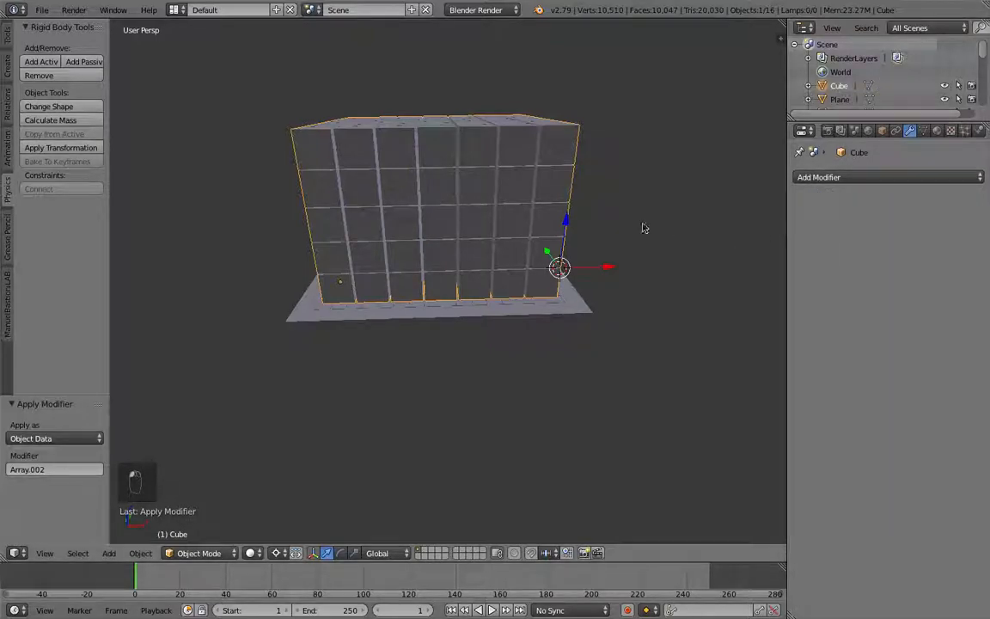
Step: Separate the cube block's mesh into individual objects by loose parts in edit mode
key("z")
key("Tab")
key("Tab")
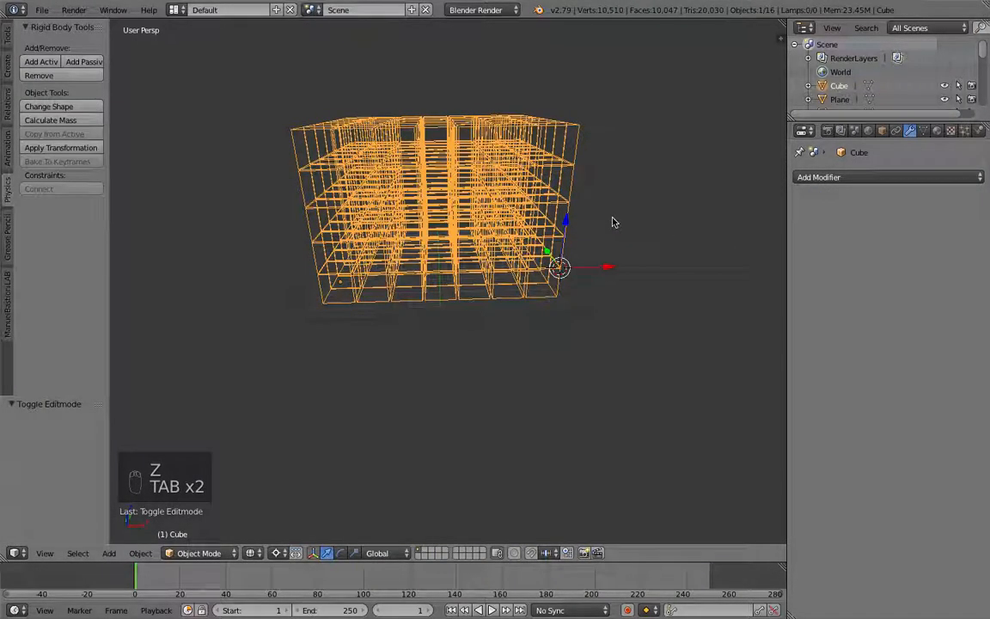
key("z")
middle_click_drag(610, 221, 589, 220)
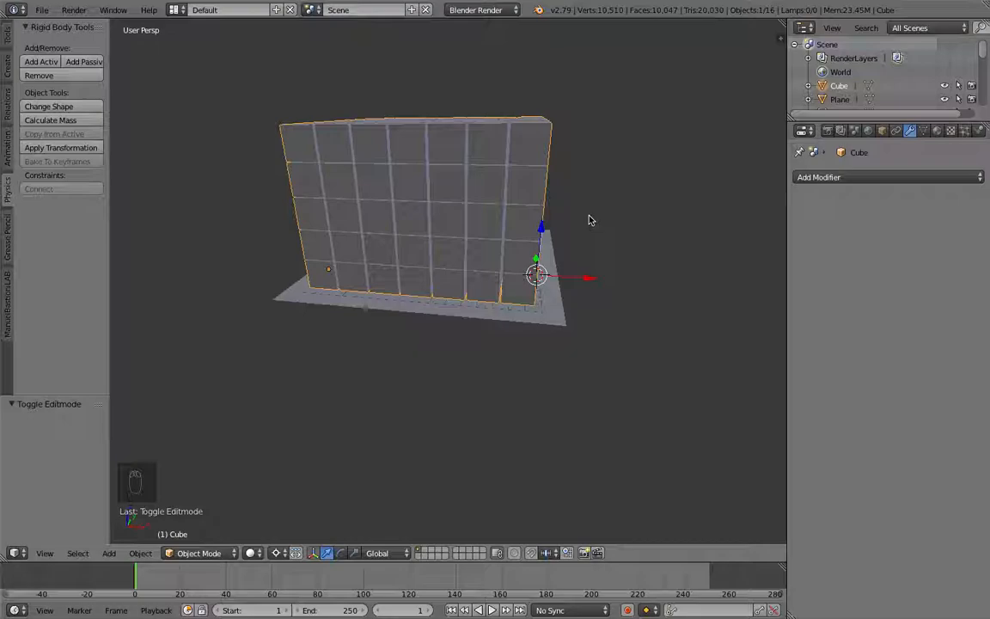
middle_click_drag(489, 254, 405, 244)
key("Tab")
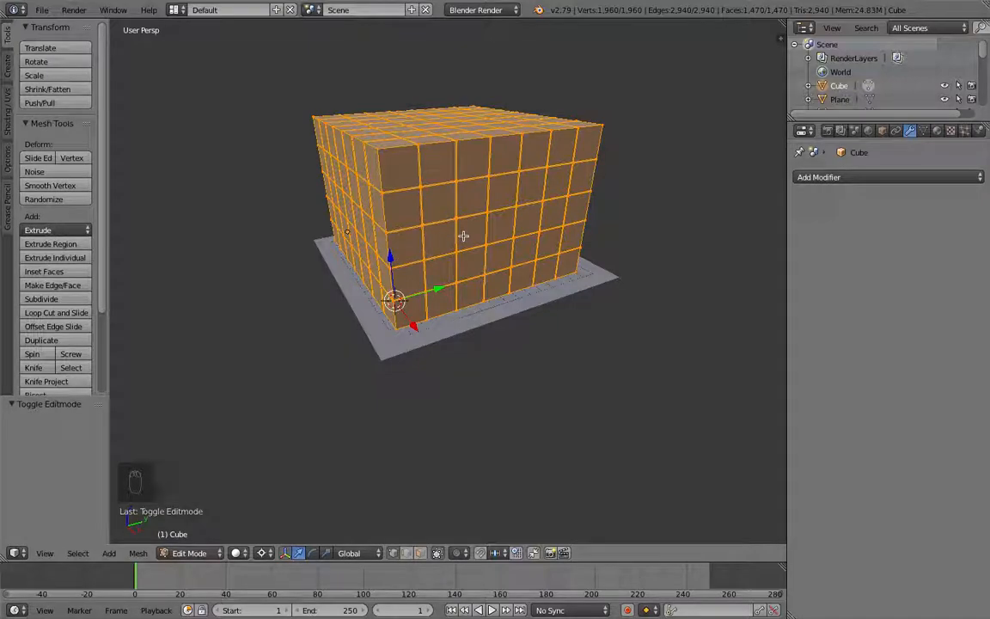
key("p")
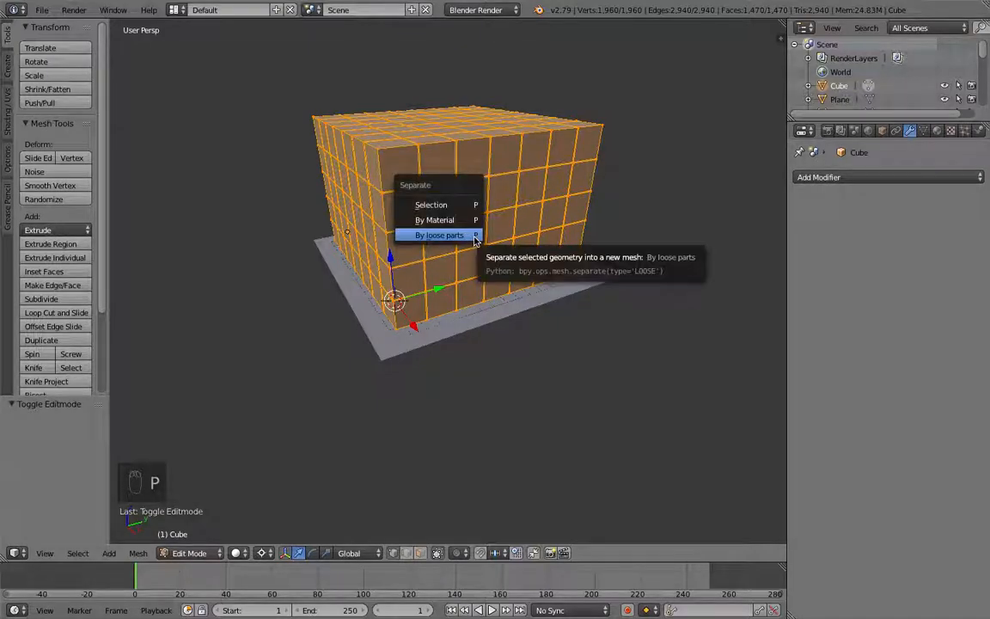
left_click(474, 237)
middle_click_drag(470, 238, 427, 248)
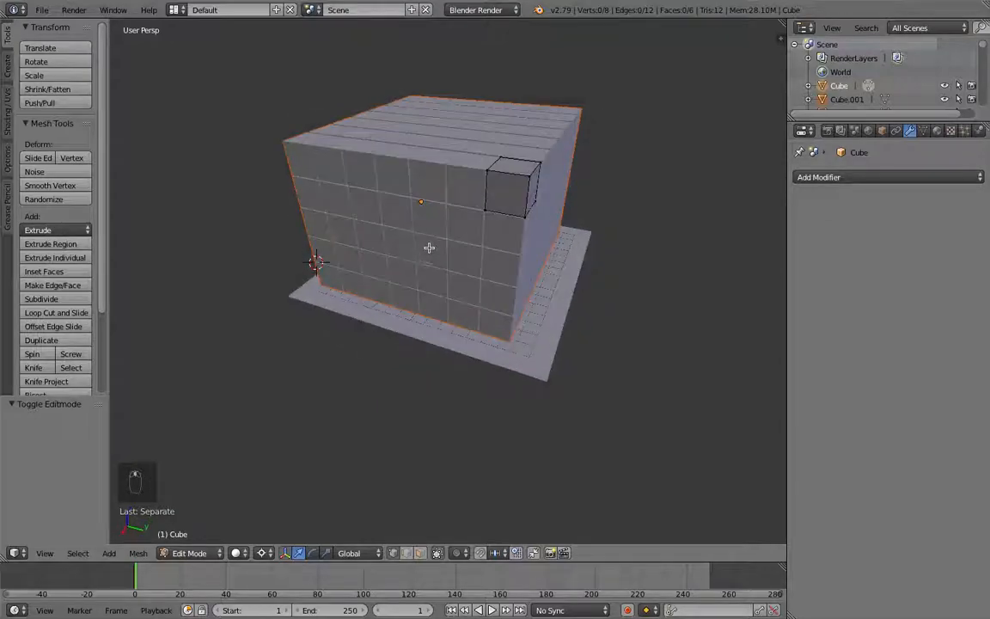
right_click(488, 174)
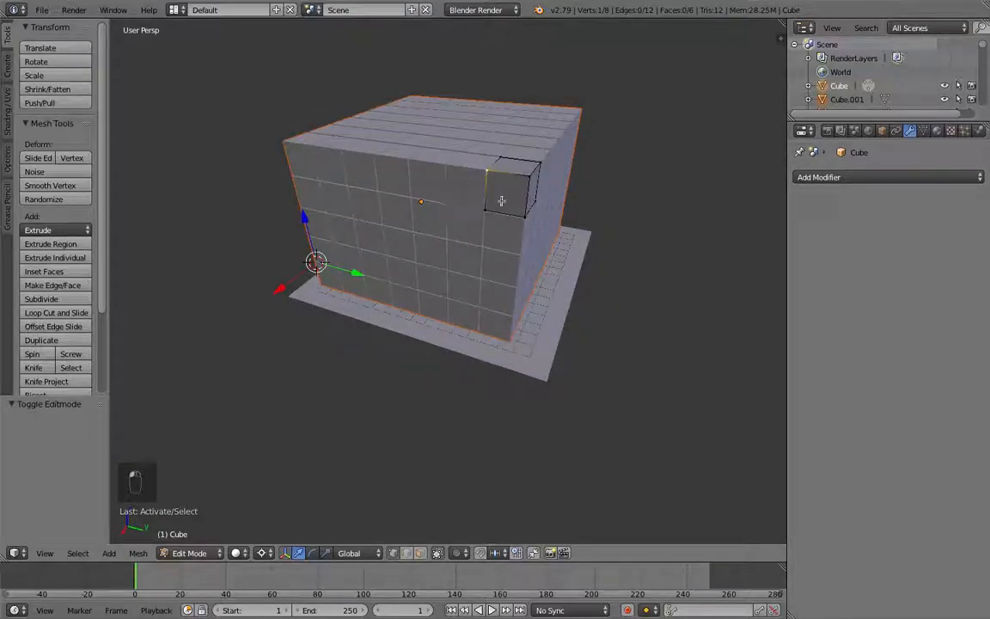
Step: Leave edit mode and select all the separated cubes together with the ground plane, making the plane active
key("Tab")
right_click(496, 239)
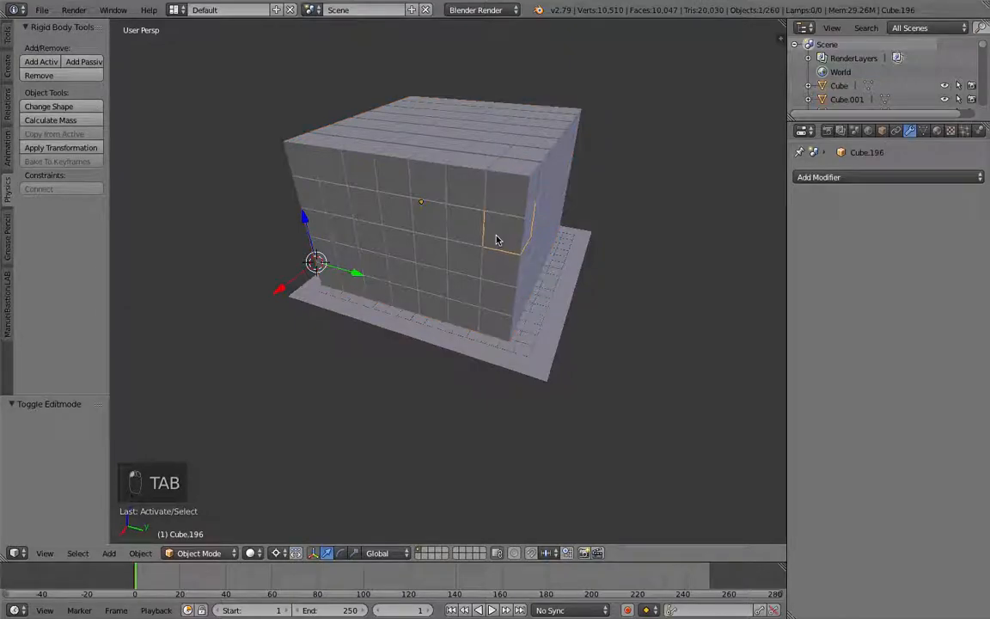
middle_click_drag(484, 190, 539, 157)
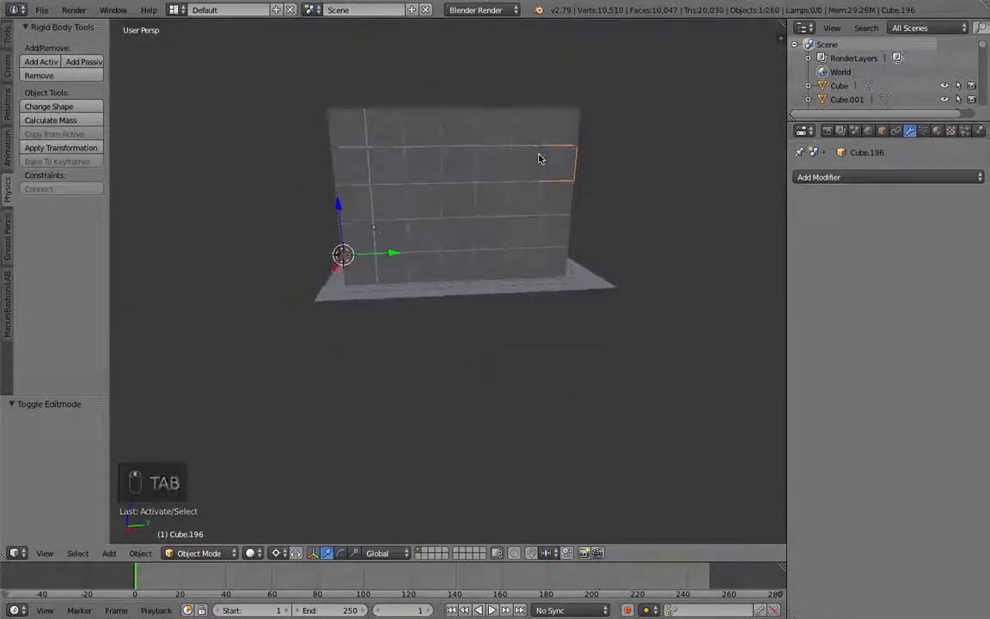
key("b")
left_click_drag(446, 188, 337, 268)
key("b")
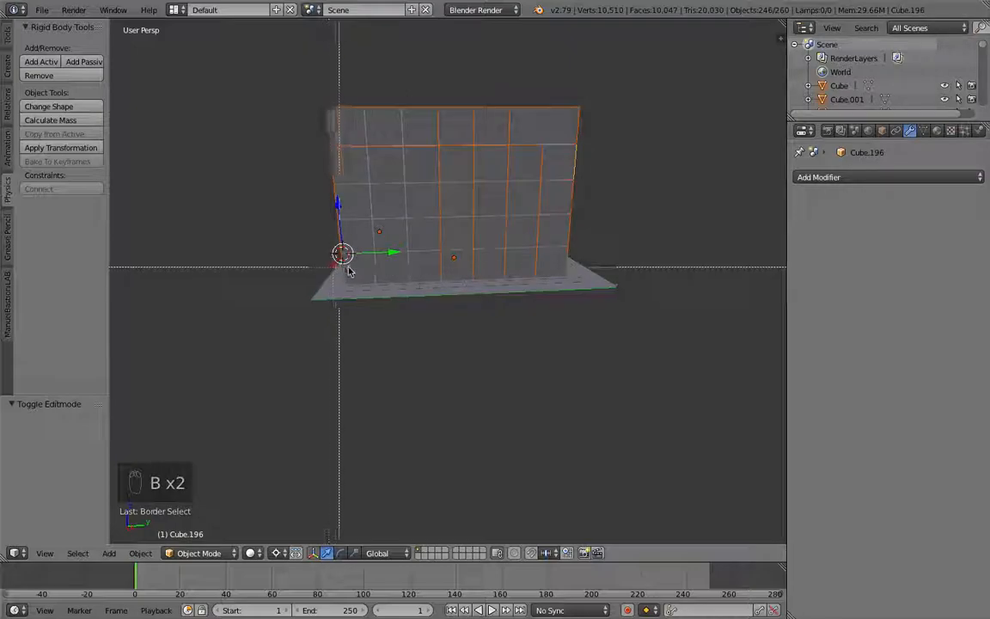
key("b")
left_click_drag(511, 240, 312, 262)
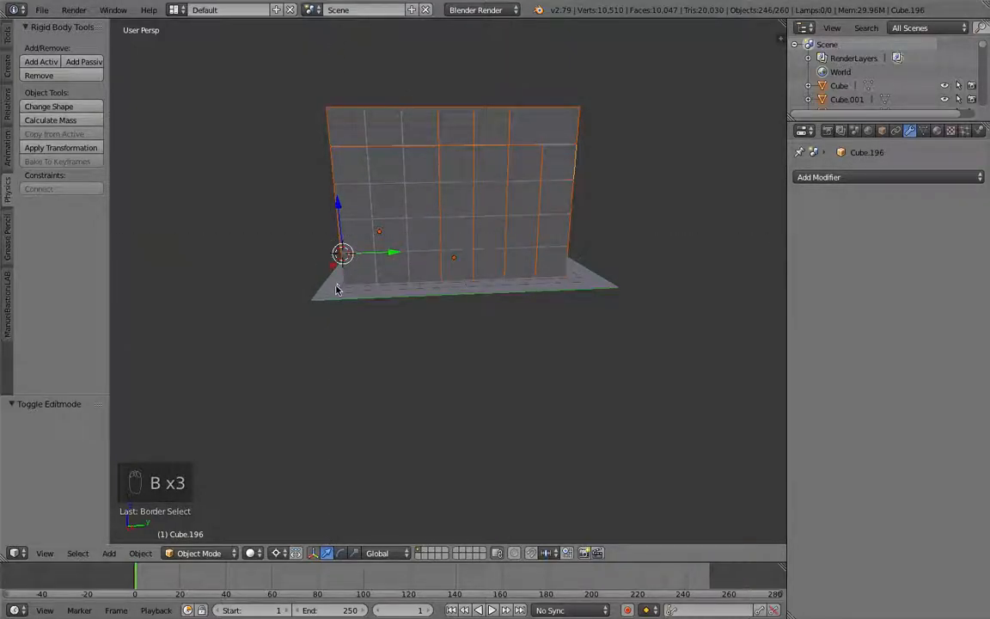
right_click(334, 291, "shift")
middle_click_drag(334, 291, 386, 286)
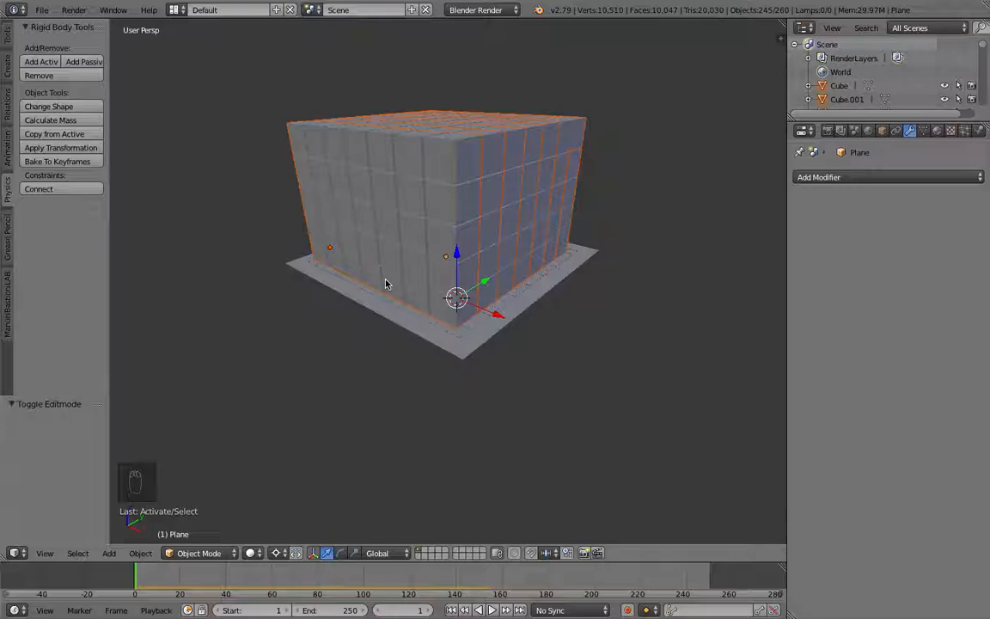
Step: Replace the plane's rigid body with an Active rigid body in the physics properties
left_click(978, 131)
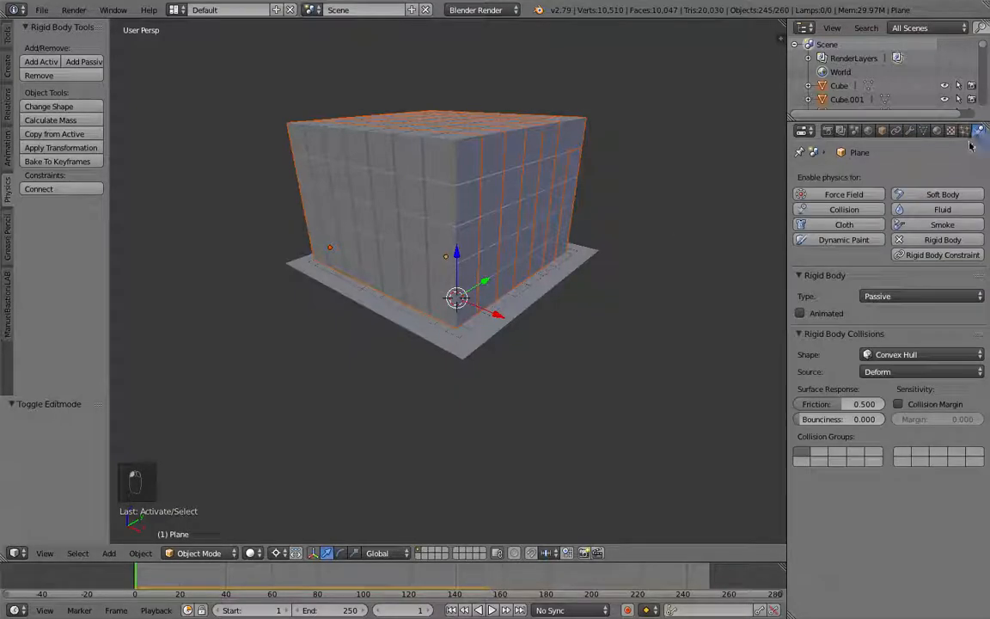
left_click(950, 245)
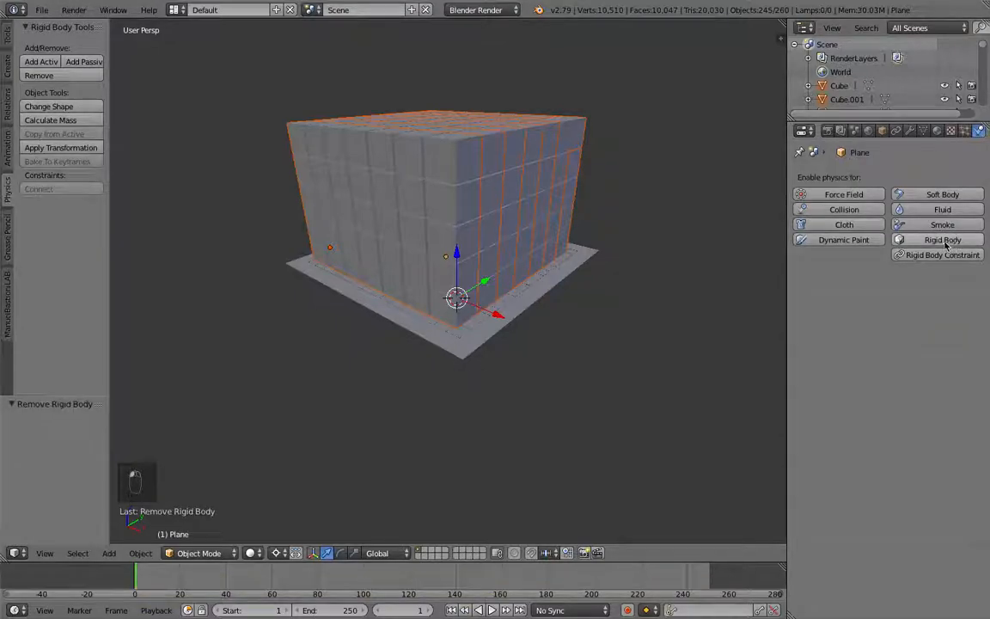
left_click(943, 245)
middle_click_drag(703, 258, 643, 276)
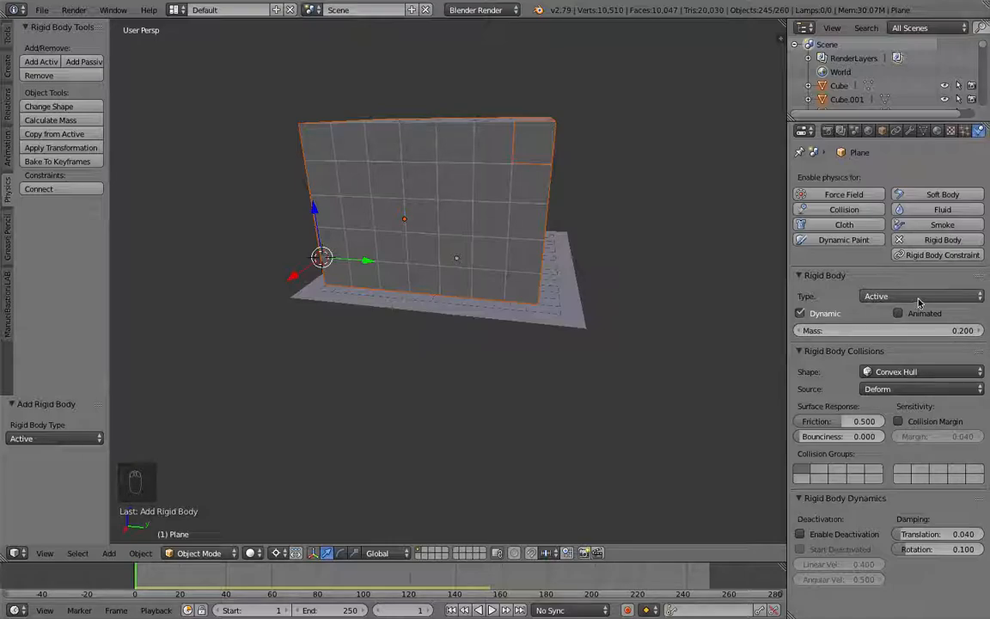
mouse_move(372, 263)
left_mouse_down()
mouse_move(389, 263)
mouse_move(382, 270)
left_mouse_up()
middle_click_drag(382, 270, 557, 263)
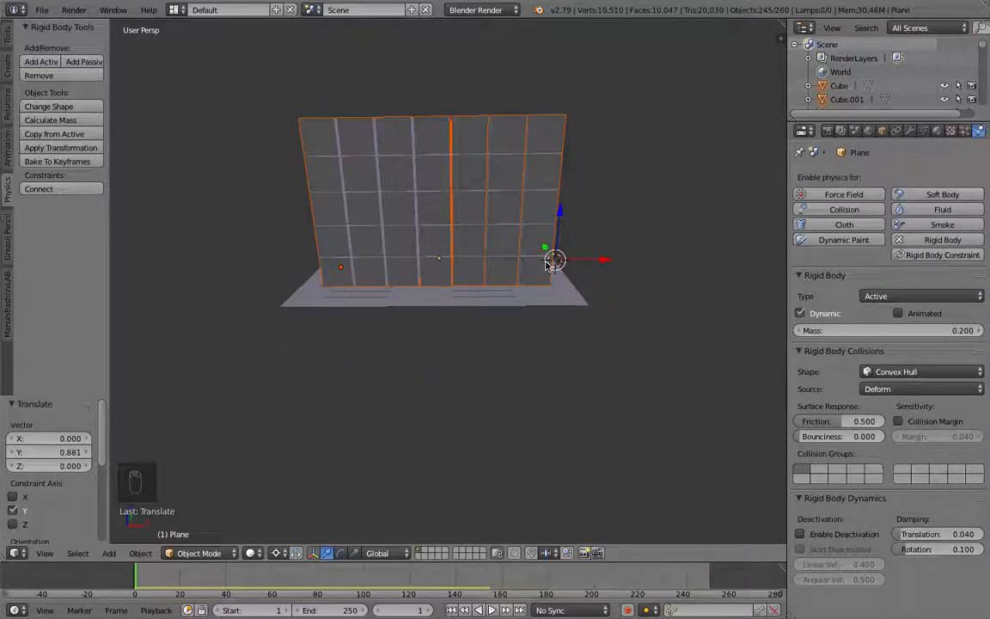
Step: Copy the plane's rigid body settings to all selected cubes and set their origins to geometry
left_click(53, 137)
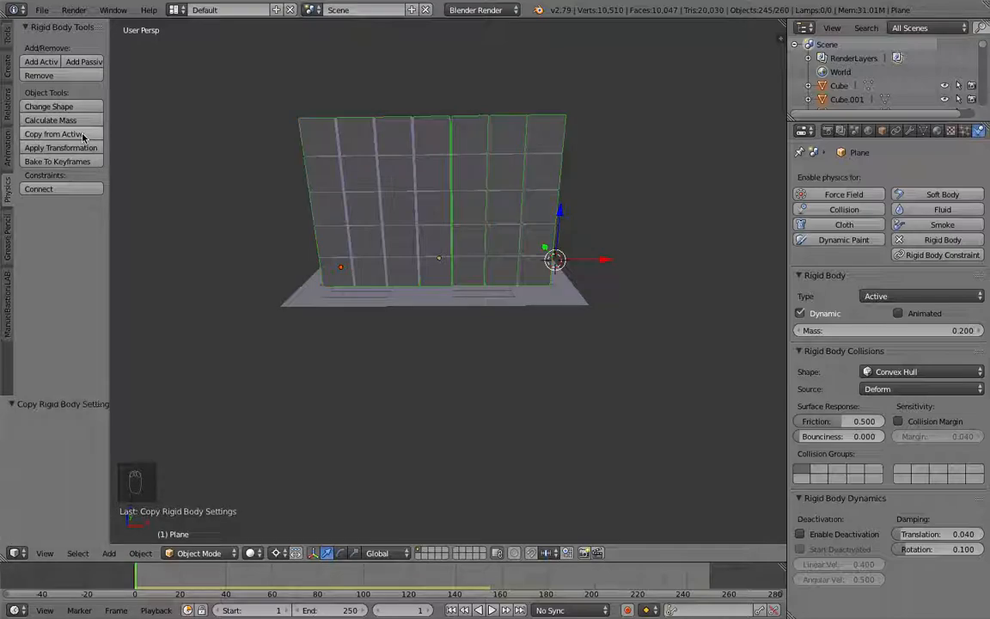
key("ctrl+alt+shift+c")
left_click(460, 191)
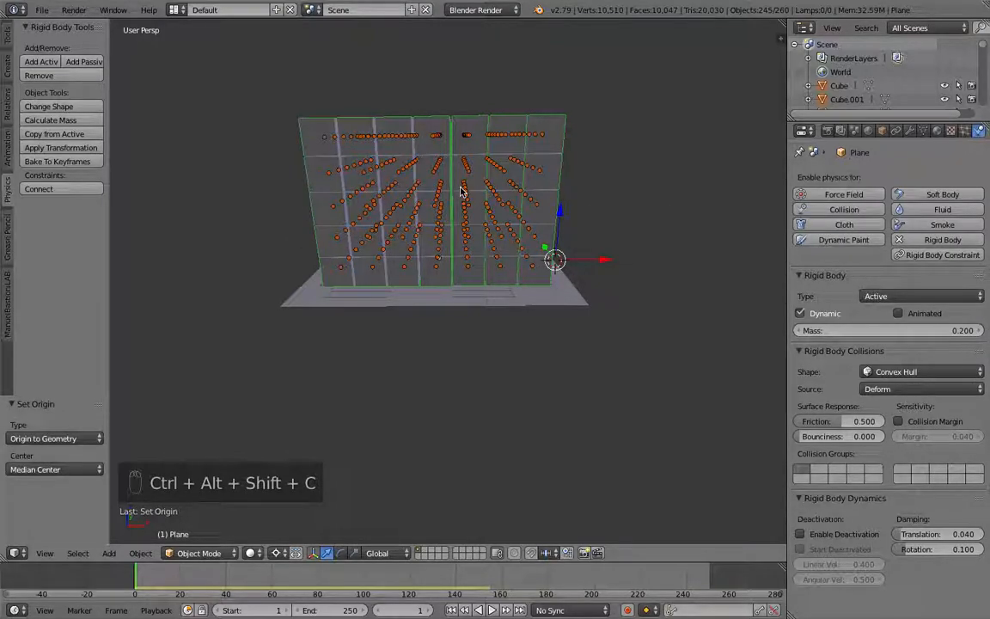
middle_click_drag(351, 189, 348, 214)
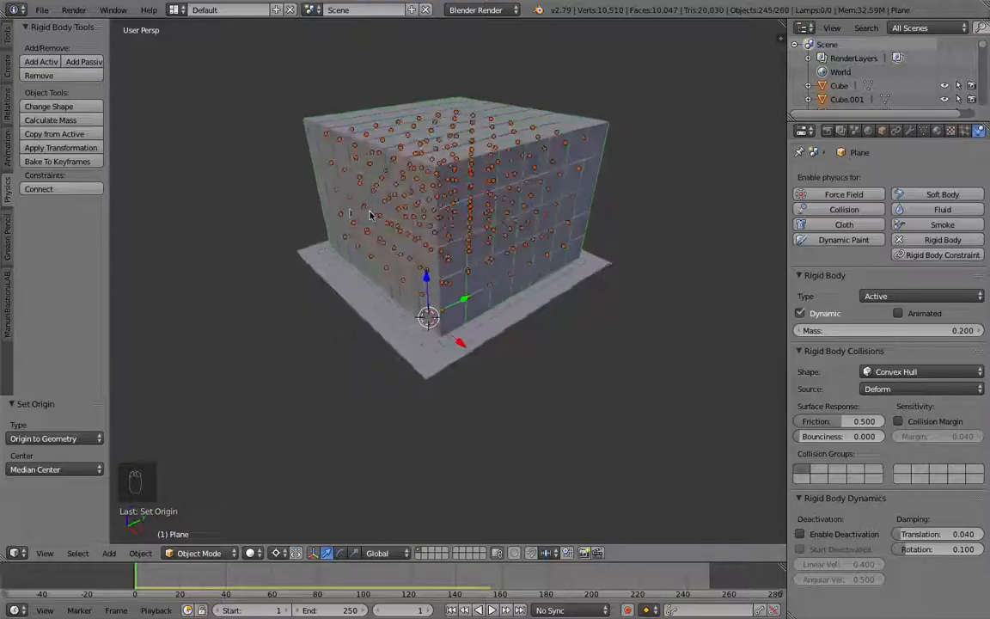
left_click(90, 135)
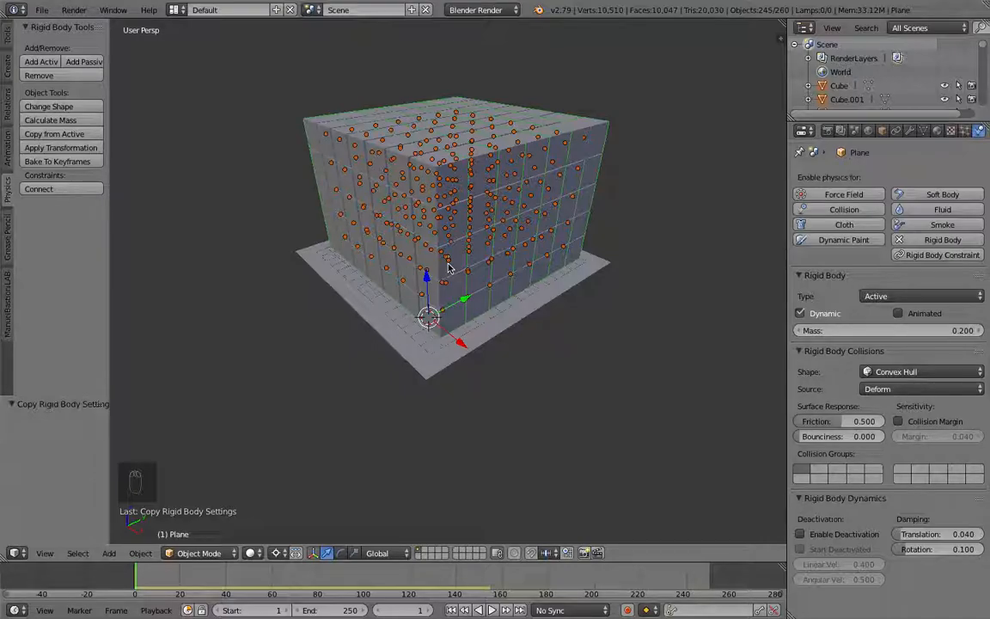
Step: Play the simulation to preview how the cubes behave, then stop playback
scroll(448, 268, "down", 3)
middle_click_drag(457, 269, 398, 289)
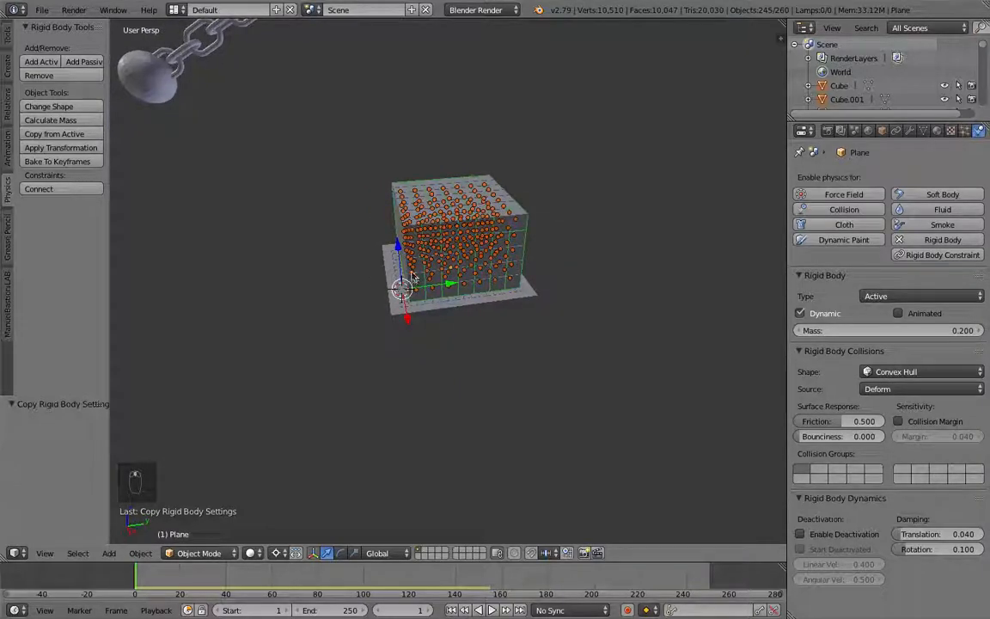
key("alt+a")
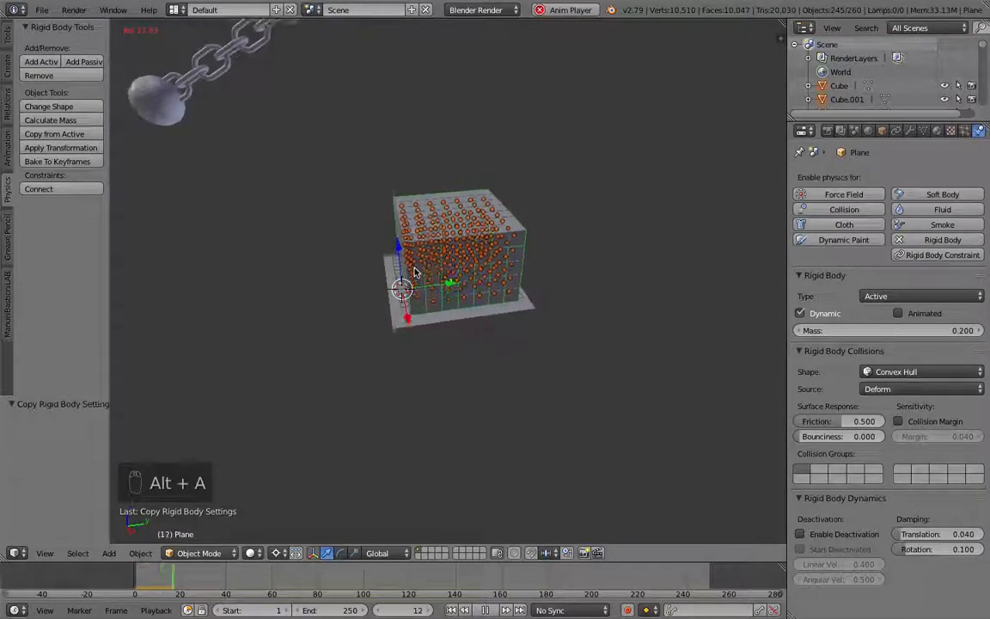
key("alt+a")
key("Escape")
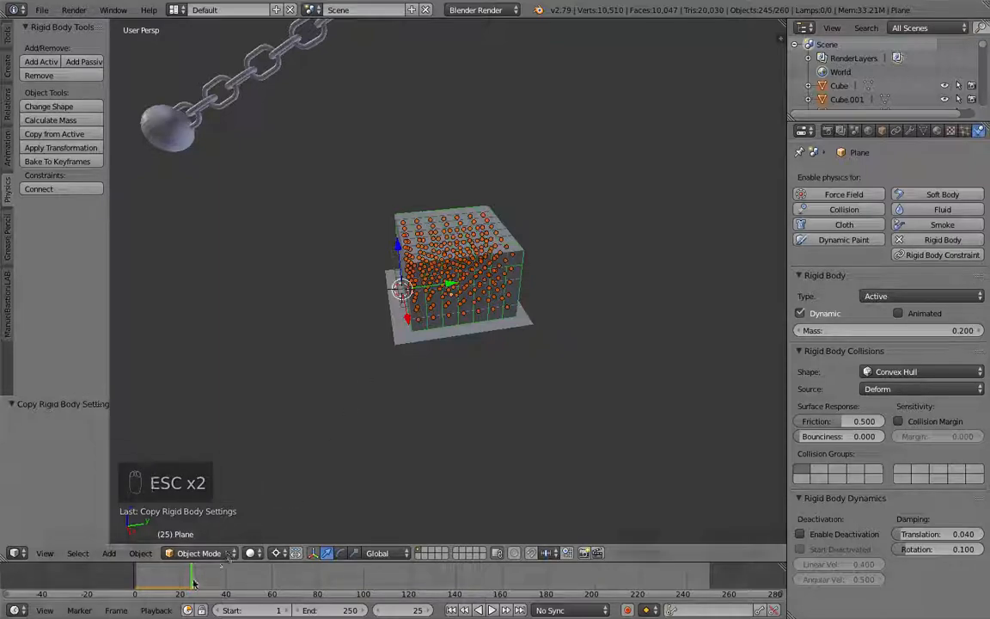
Step: Undo the last action and set the plane's rigid body type to Passive
key("alt+z")
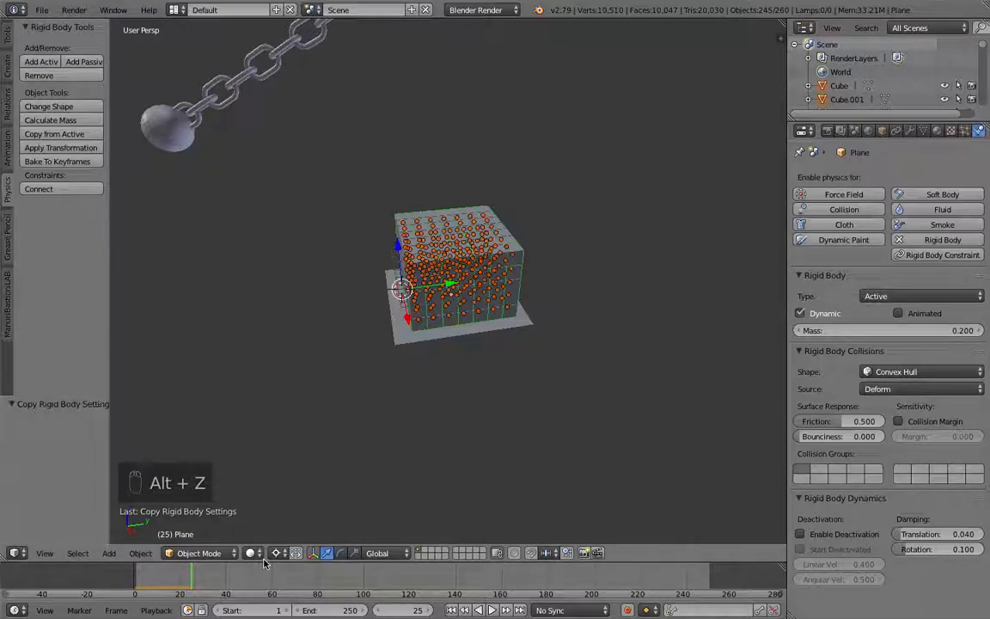
key("super+z")
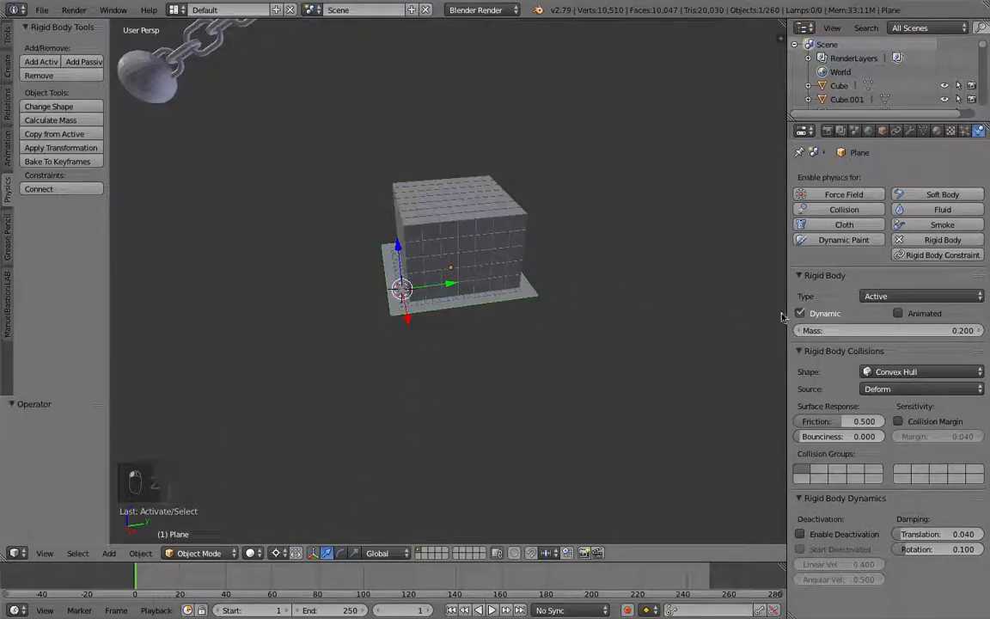
left_click(908, 296)
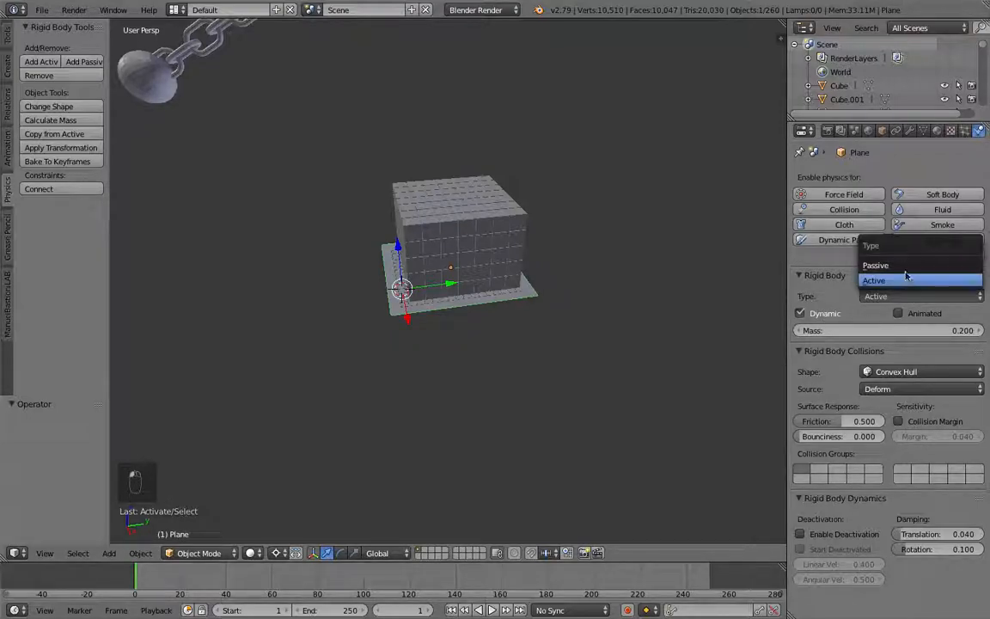
left_click(906, 266)
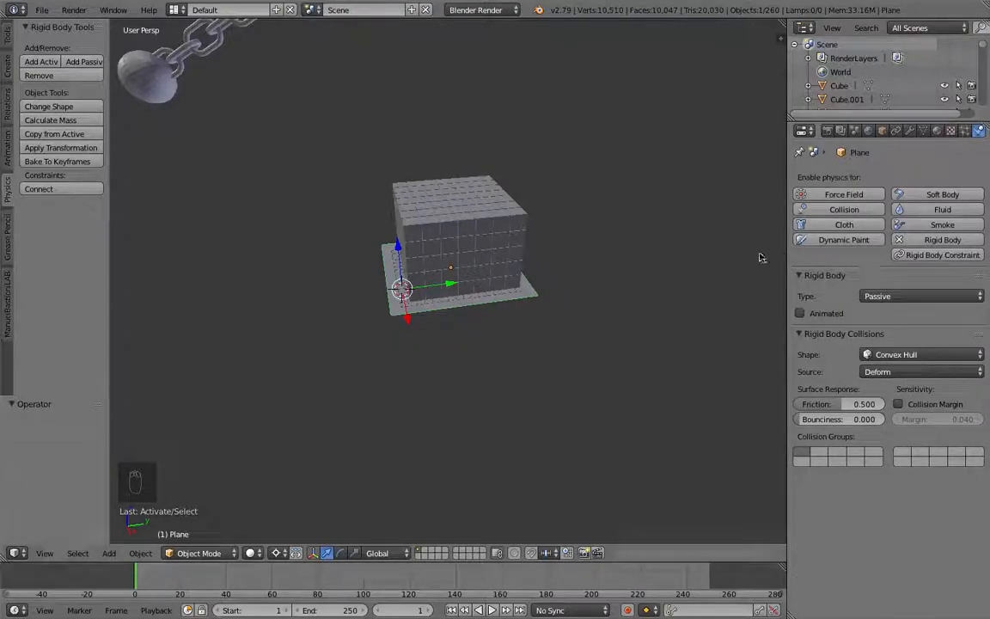
Step: Select one of the cubes and inspect its rigid body settings from different angles
key("Tab")
key("Tab")
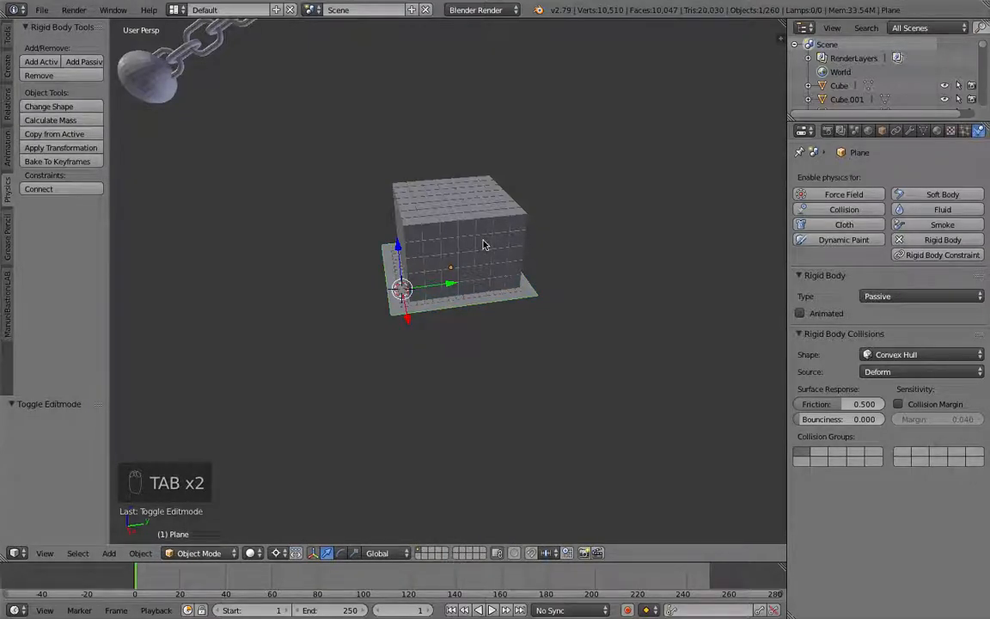
right_click(484, 238)
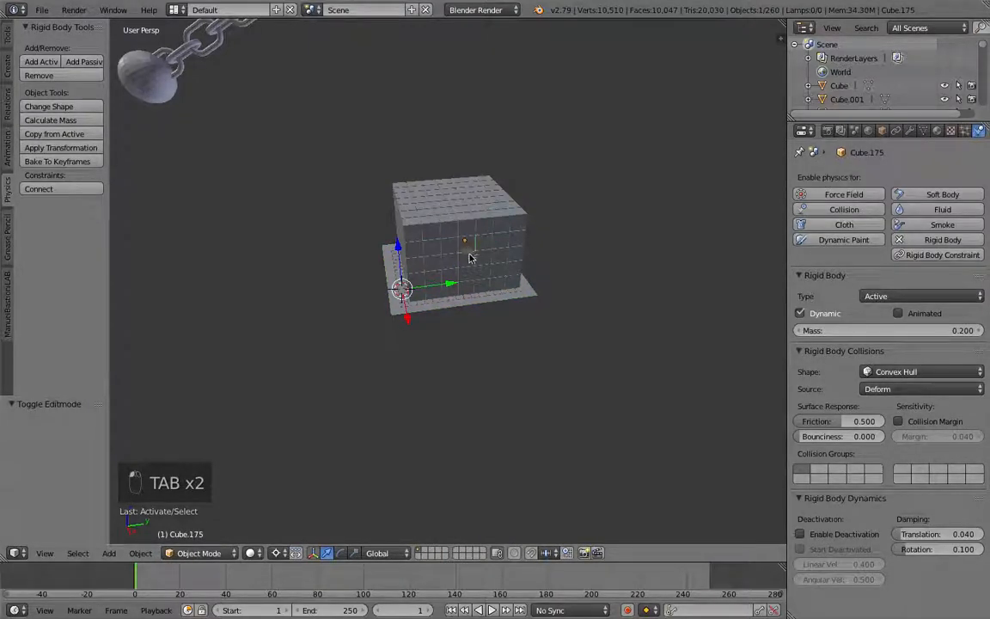
scroll(490, 248, "up", 3)
scroll(494, 250, "down", 2)
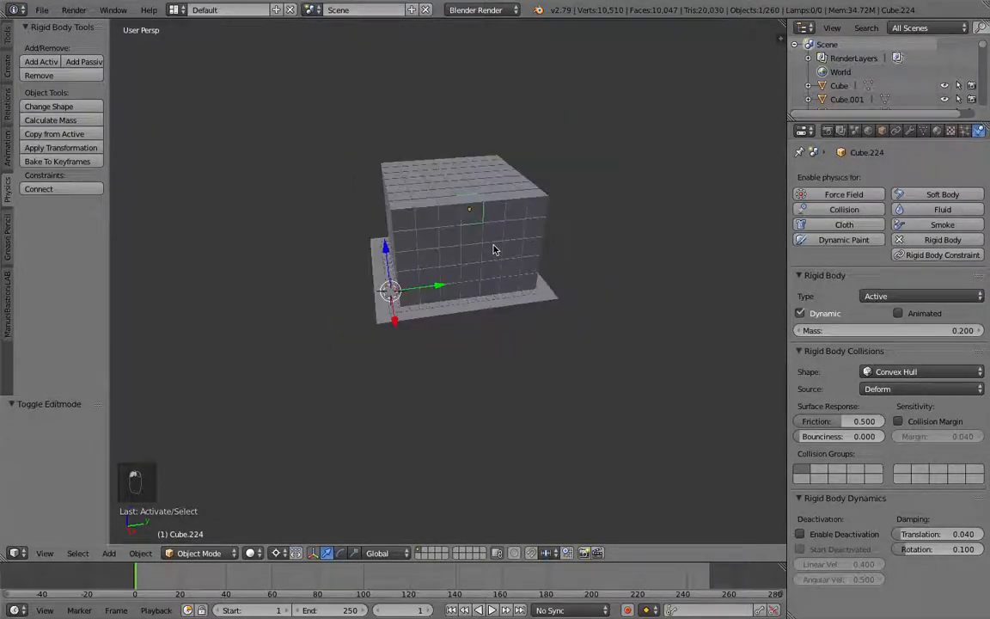
middle_click_drag(395, 242, 417, 243)
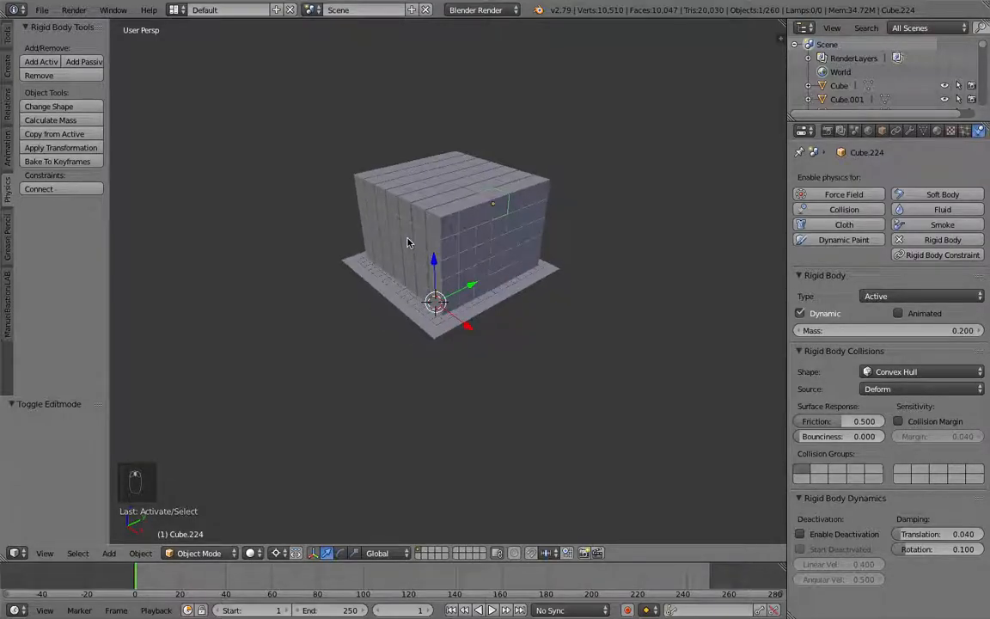
scroll(389, 243, "down", 4)
Step: Play the animation and watch the ball and chain hit the cube wall from several angles
key("alt+a")
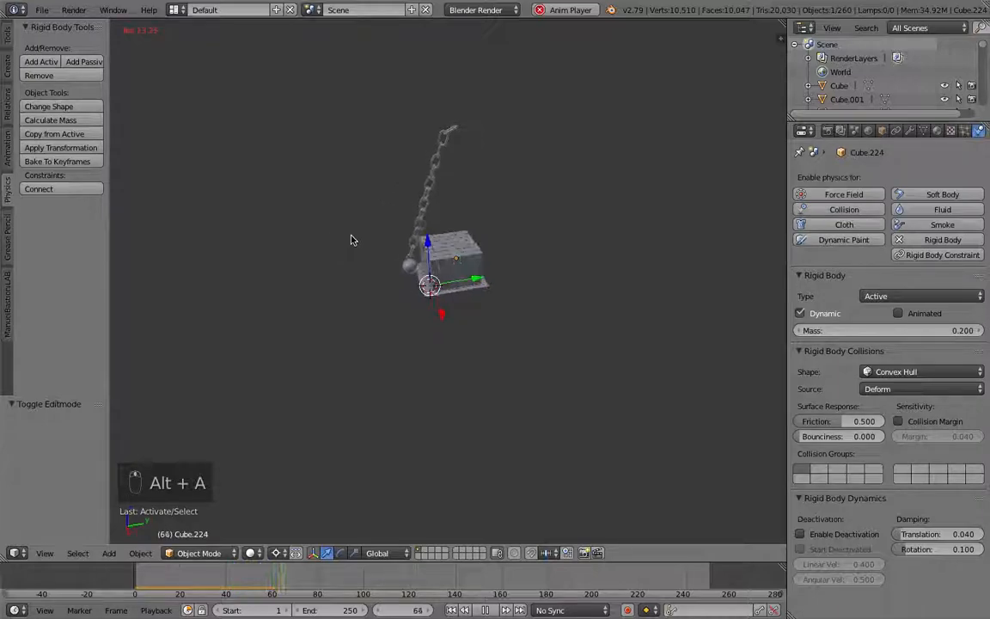
scroll(404, 245, "up", 5)
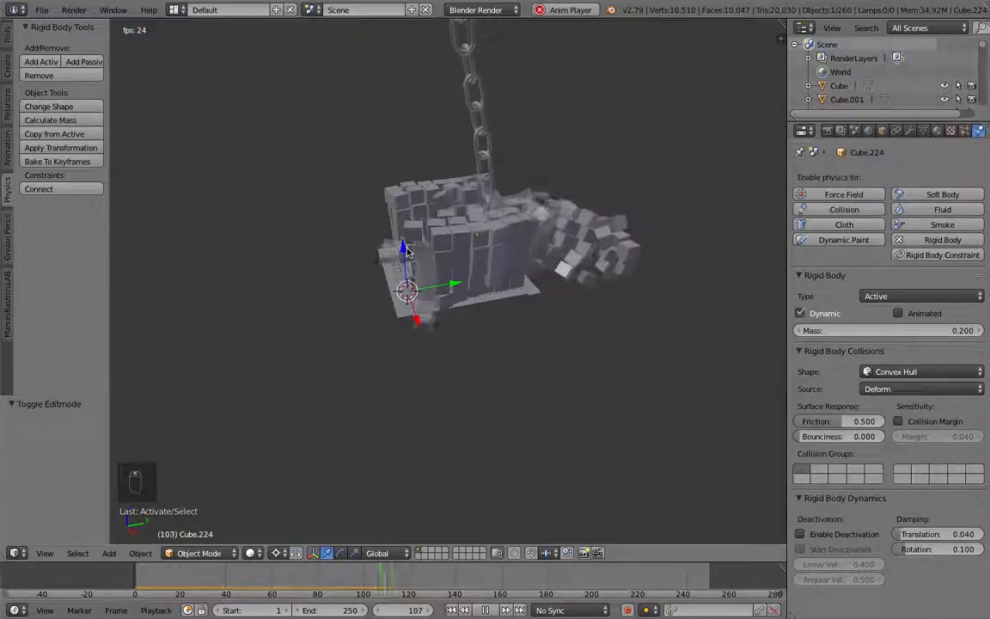
middle_click_drag(441, 251, 553, 262)
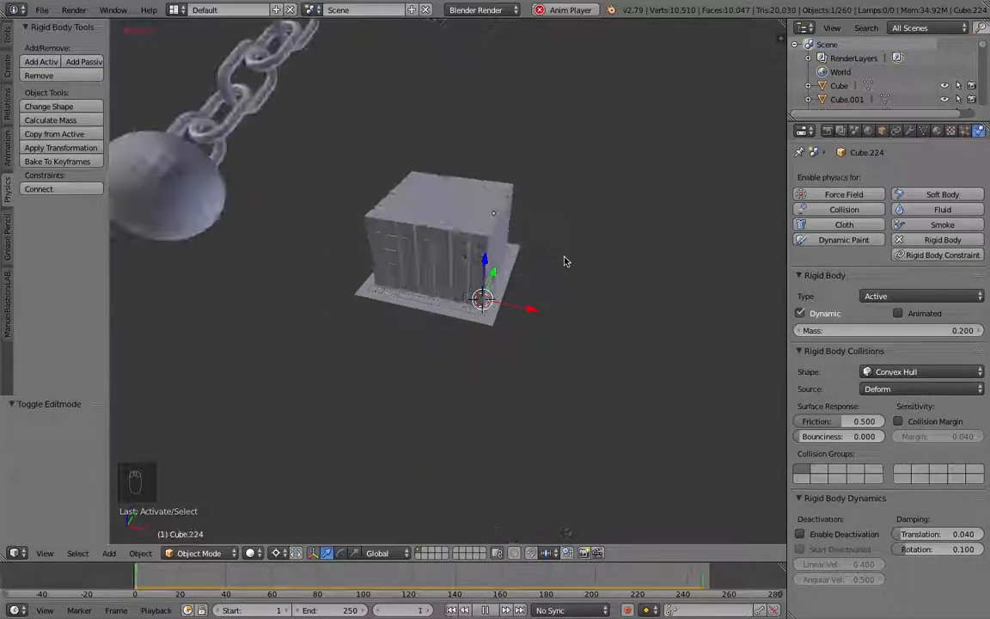
middle_click_drag(541, 259, 358, 234)
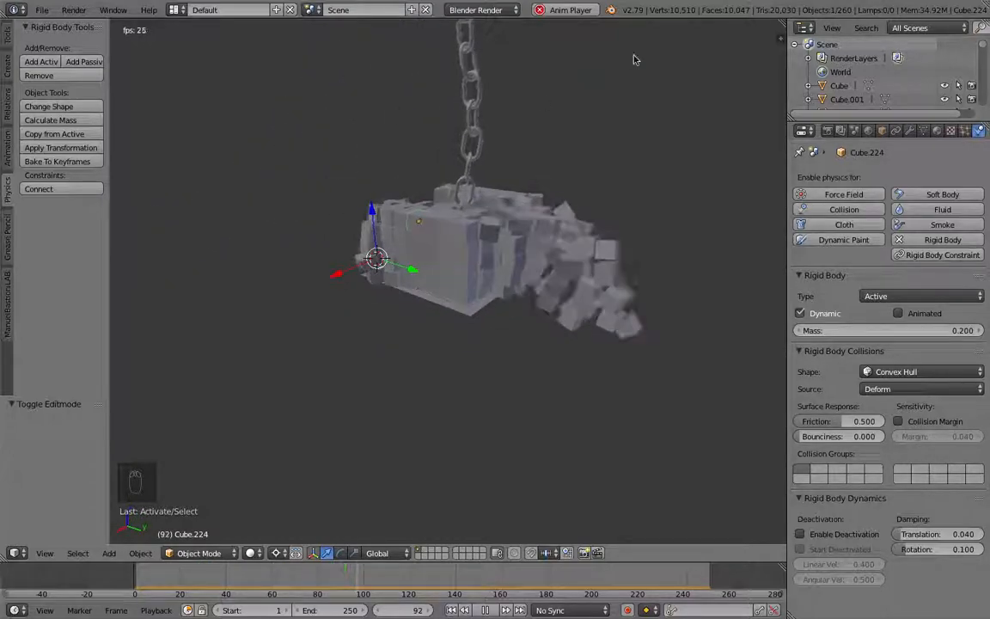